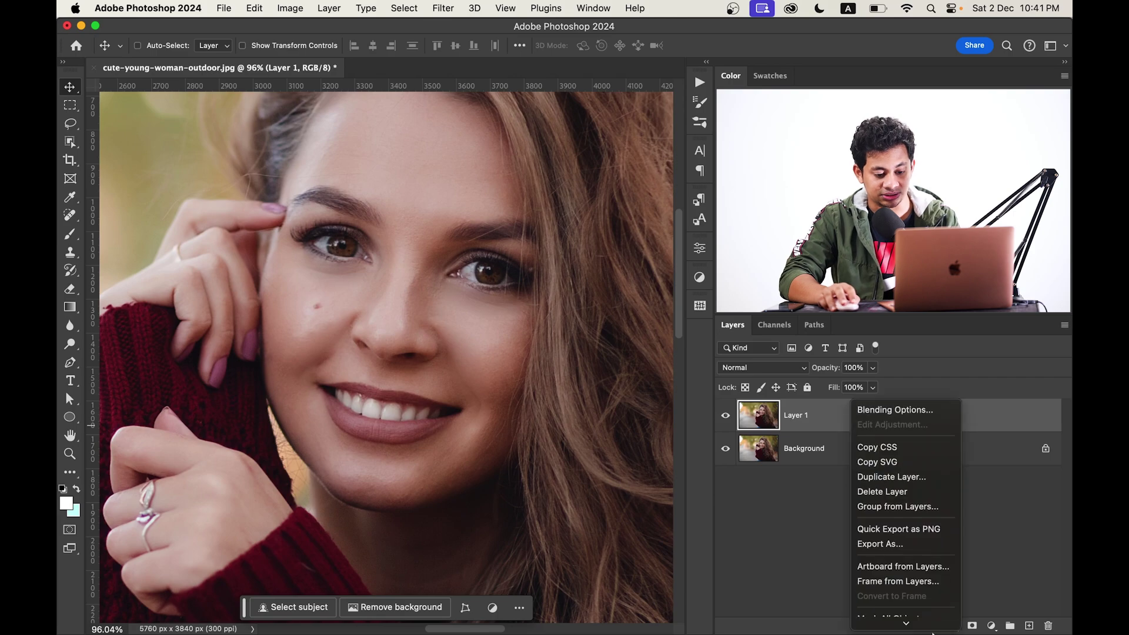
Convert Layer 1 to a smart object and open the Smart Sharpen filter for it
{"action": "left_click", "coordinate": [928, 605]}
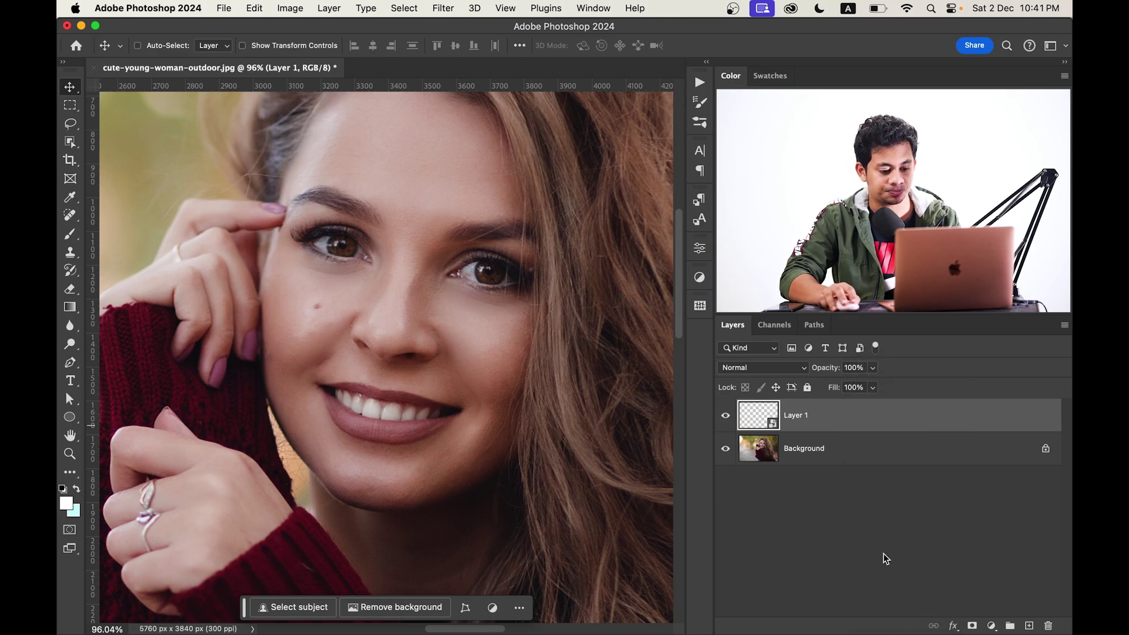
{"action": "scroll", "coordinate": [588, 265], "scroll_direction": "right", "scroll_amount": 3}
{"action": "scroll", "coordinate": [588, 264], "scroll_direction": "up", "scroll_amount": 2}
{"action": "left_click", "coordinate": [442, 7]}
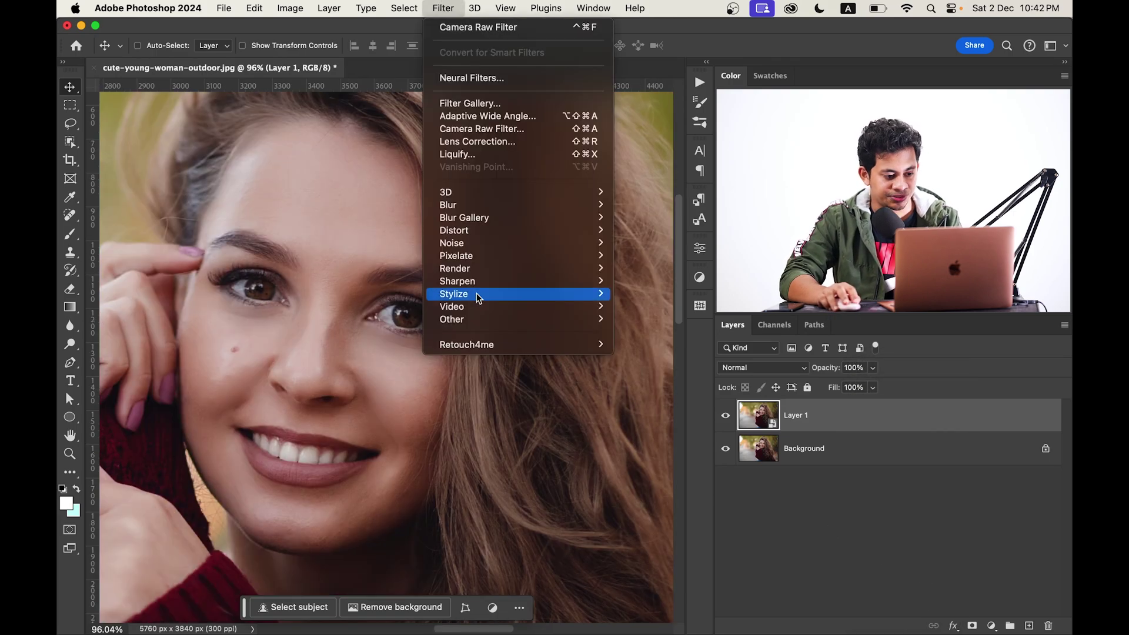
{"action": "mouse_move", "coordinate": [507, 285]}
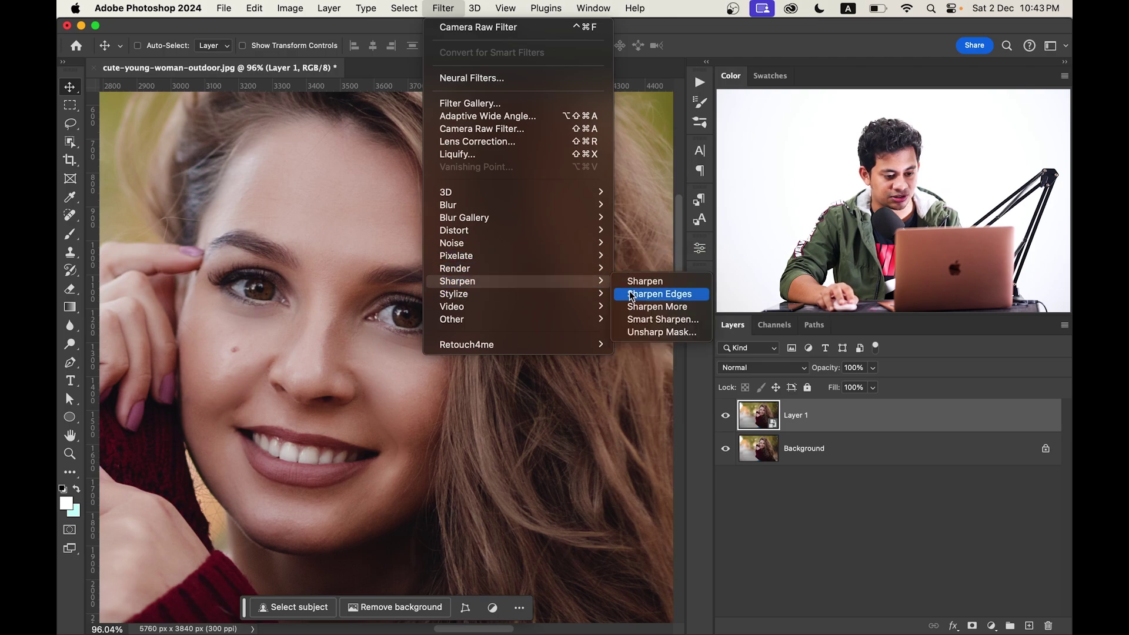
{"action": "left_click", "coordinate": [655, 320]}
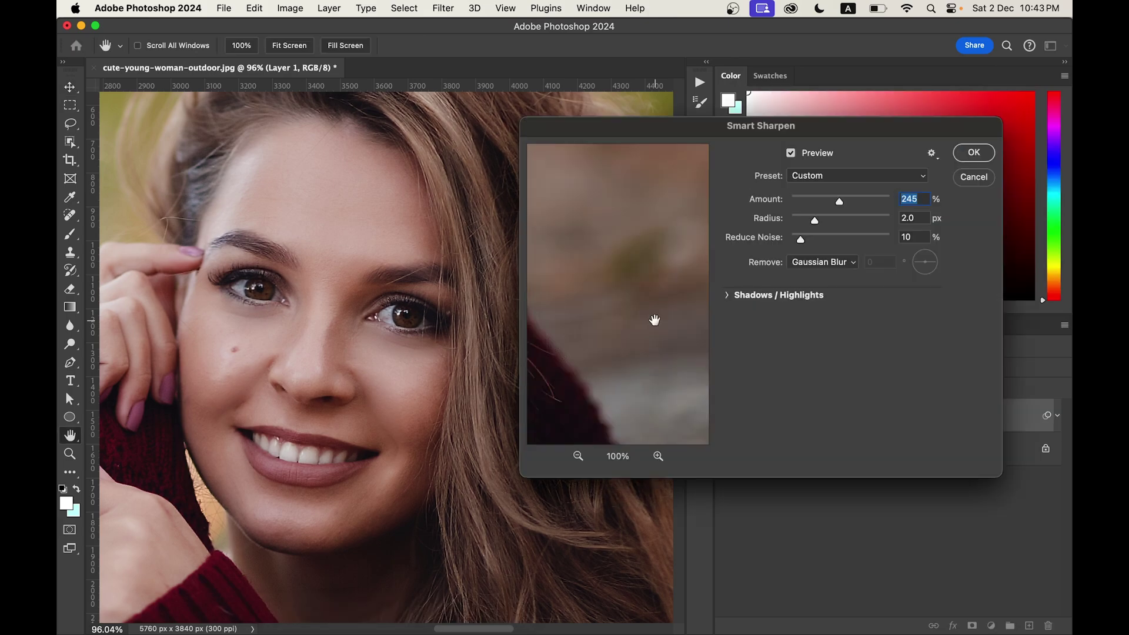
Frame the woman's face in the Smart Sharpen preview at 67% zoom
{"action": "left_click_drag", "start_coordinate": [344, 328], "coordinate": [353, 307]}
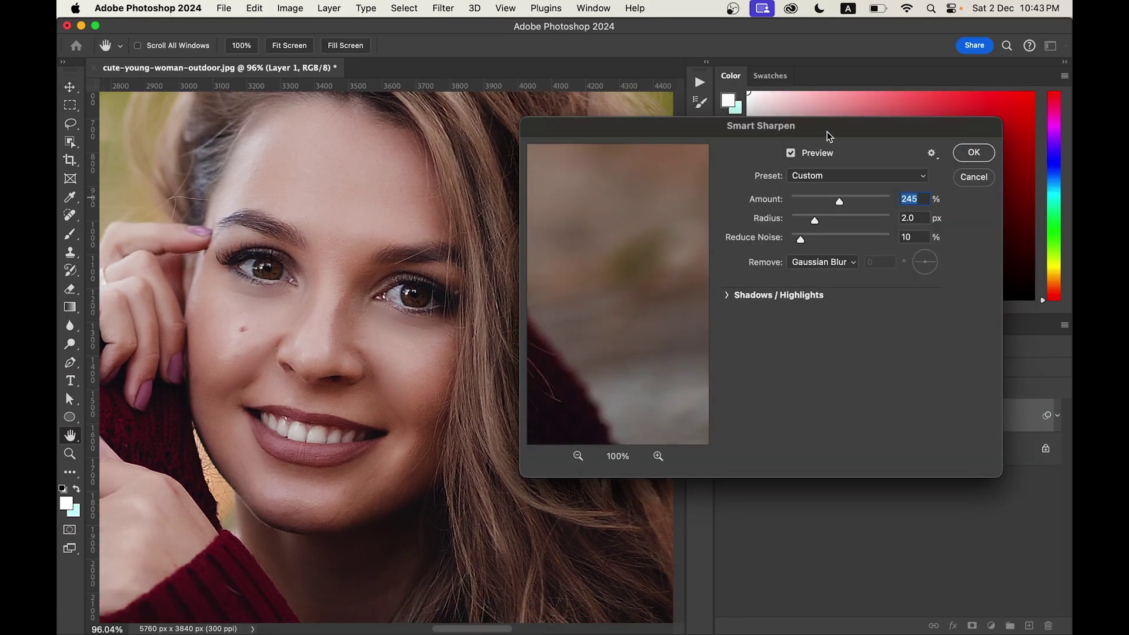
{"action": "left_click_drag", "start_coordinate": [827, 132], "coordinate": [822, 135]}
{"action": "left_click", "coordinate": [573, 460]}
{"action": "left_click", "coordinate": [573, 460]}
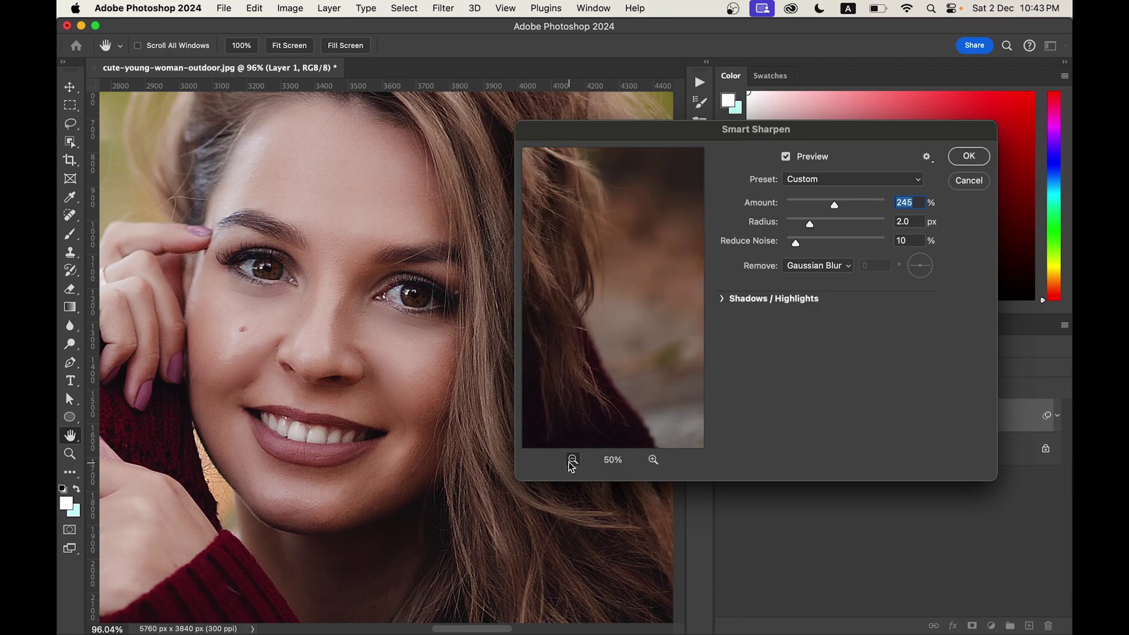
{"action": "left_click", "coordinate": [573, 460]}
{"action": "left_click", "coordinate": [653, 460]}
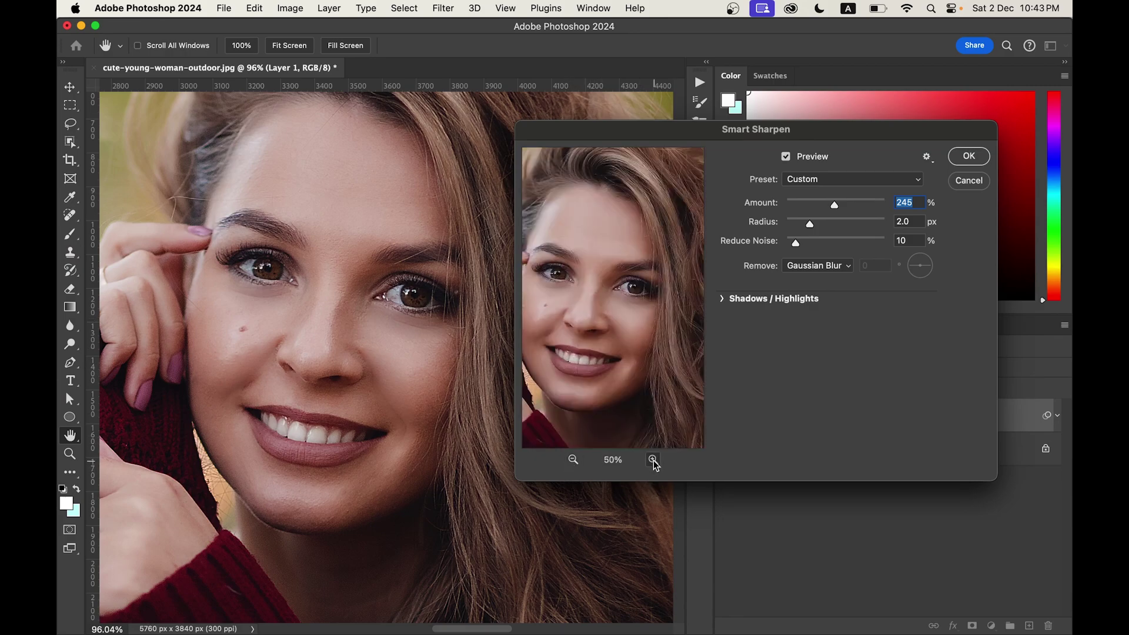
{"action": "left_click", "coordinate": [654, 460]}
{"action": "left_click_drag", "start_coordinate": [630, 298], "coordinate": [640, 307]}
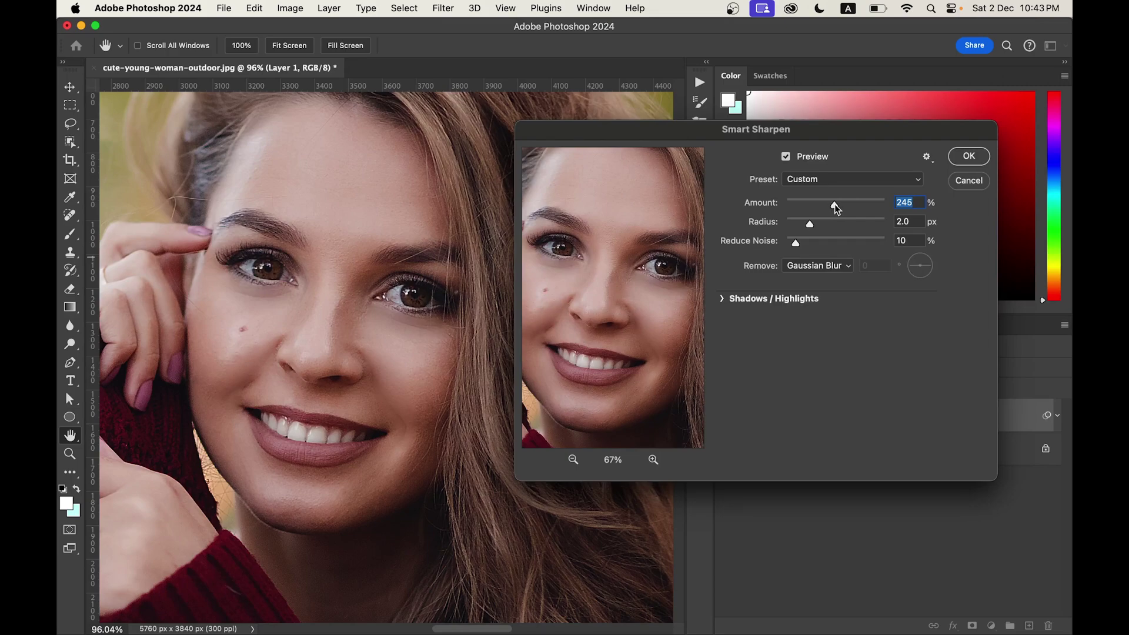
Set the sharpening amount to 500% and noise reduction to 4%, testing the radius at 12.5 px and 0 px
{"action": "left_click_drag", "start_coordinate": [834, 203], "coordinate": [886, 203]}
{"action": "left_click_drag", "start_coordinate": [810, 226], "coordinate": [775, 237]}
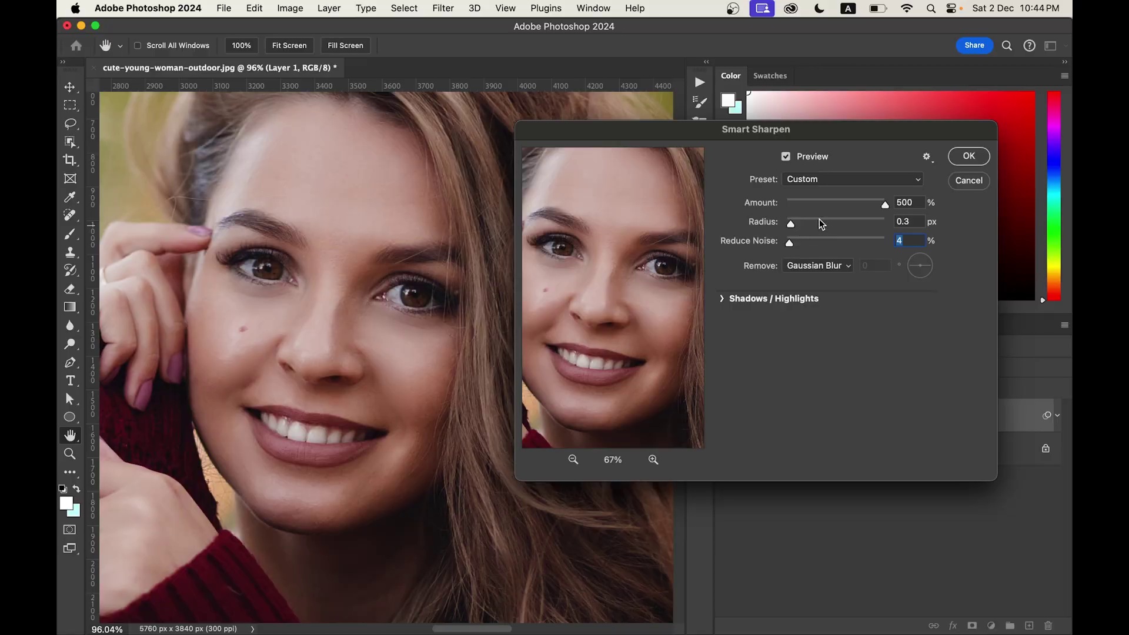
{"action": "left_click_drag", "start_coordinate": [819, 219], "coordinate": [847, 227]}
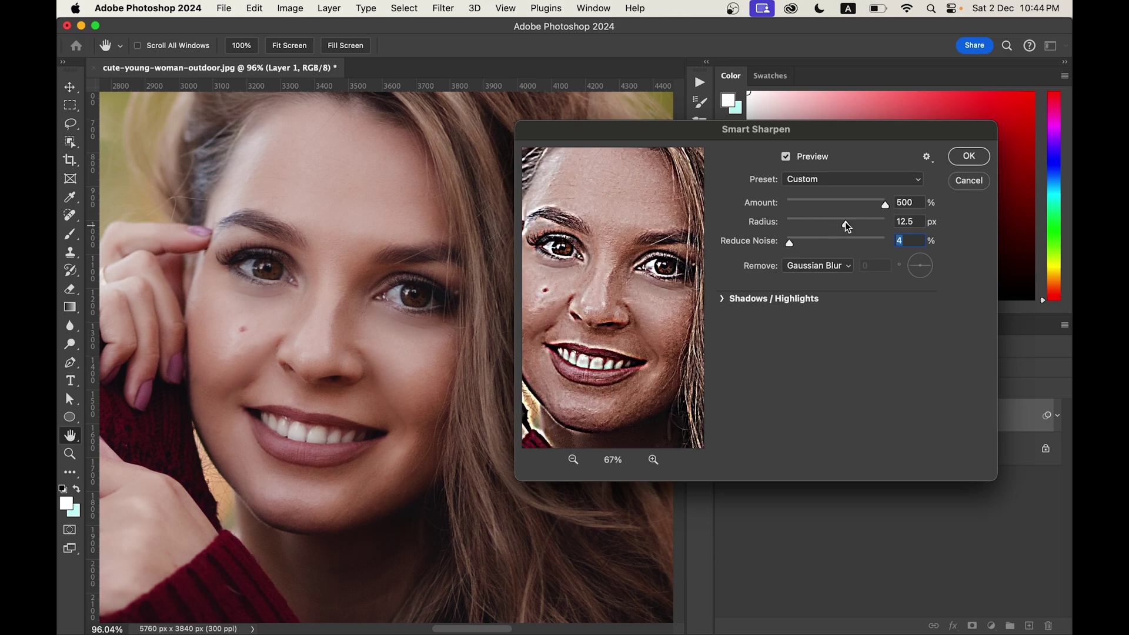
{"action": "key", "text": "shift+Tab"}
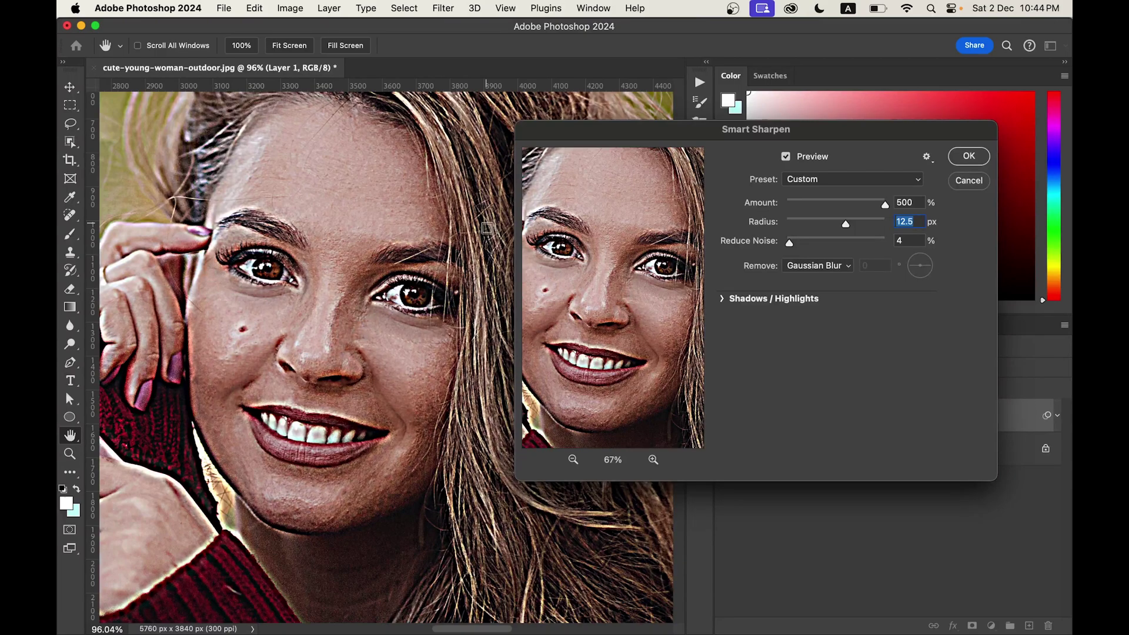
{"action": "left_click_drag", "start_coordinate": [820, 225], "coordinate": [790, 221]}
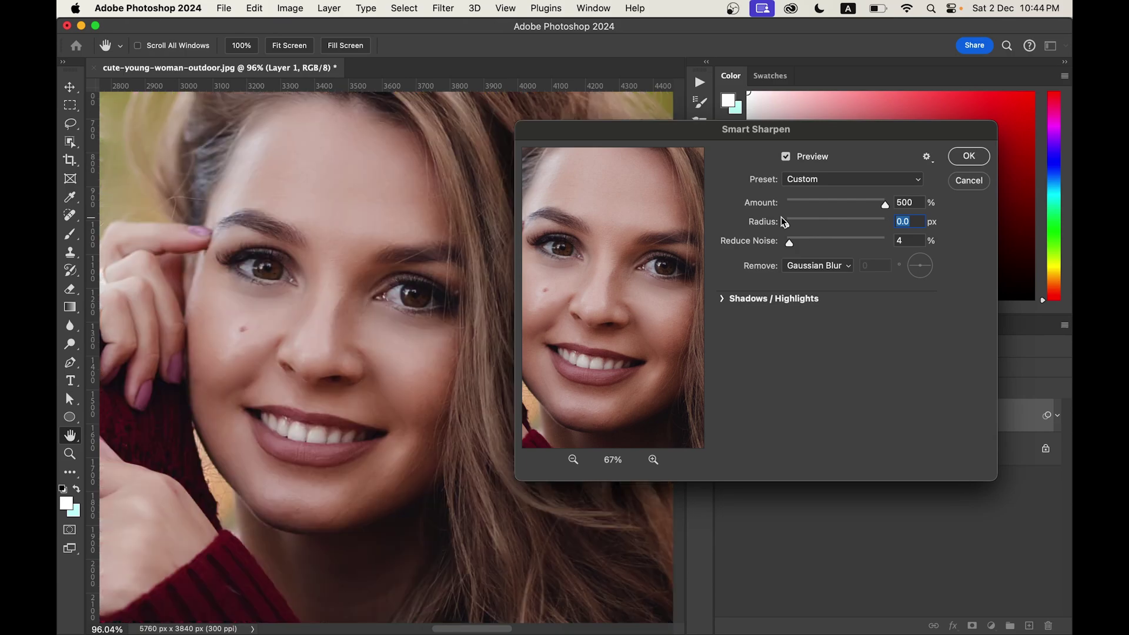
Set the sharpening radius to 2.0 px, judging it on the eye and nose at 300%
{"action": "left_click_drag", "start_coordinate": [341, 309], "coordinate": [363, 306]}
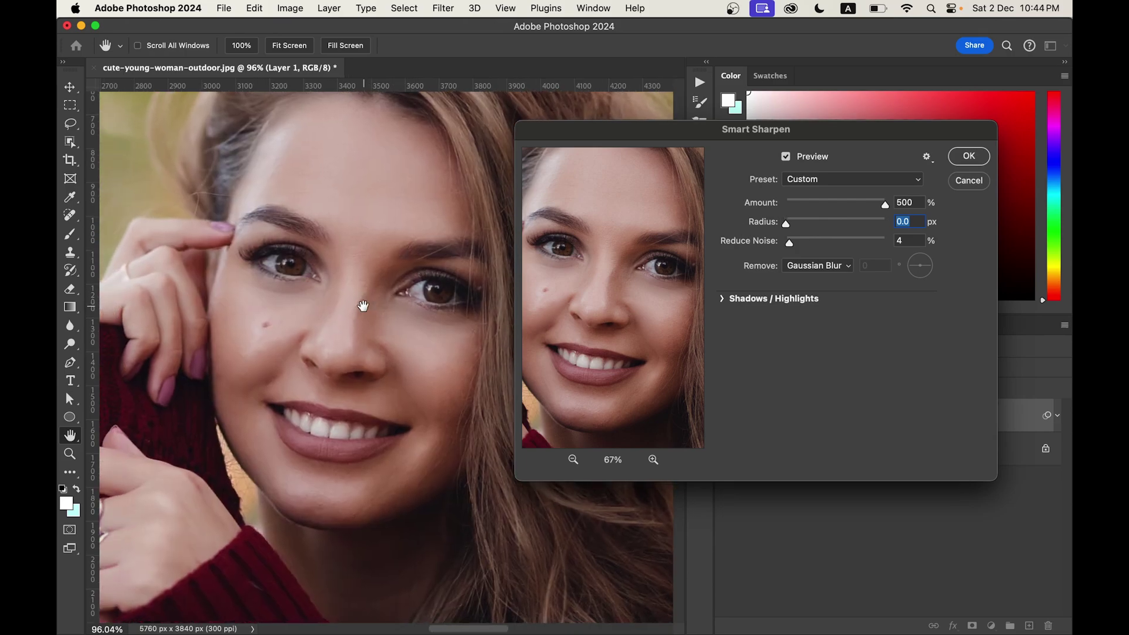
{"action": "scroll", "coordinate": [363, 306], "scroll_direction": "up", "scroll_amount": 4}
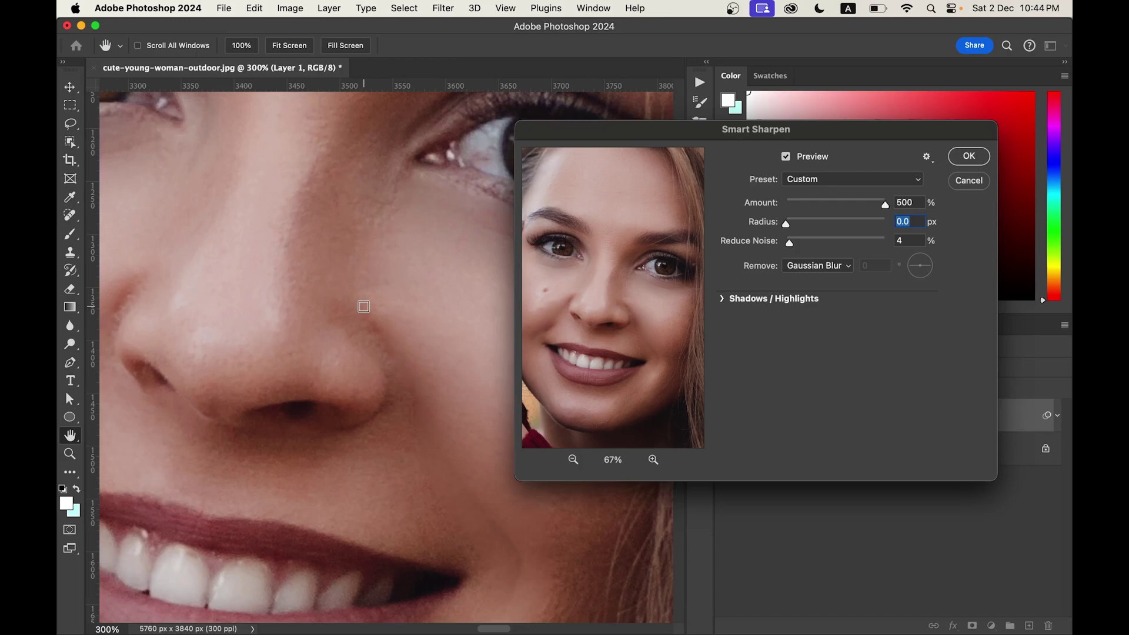
{"action": "left_click_drag", "start_coordinate": [302, 272], "coordinate": [444, 441]}
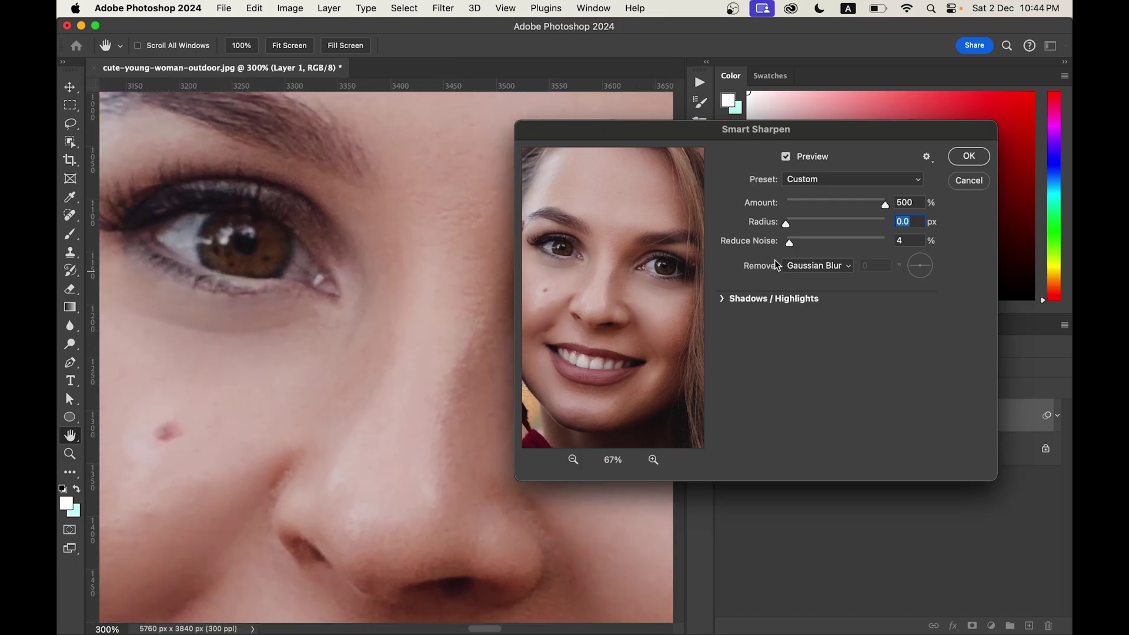
{"action": "left_click_drag", "start_coordinate": [793, 227], "coordinate": [824, 225]}
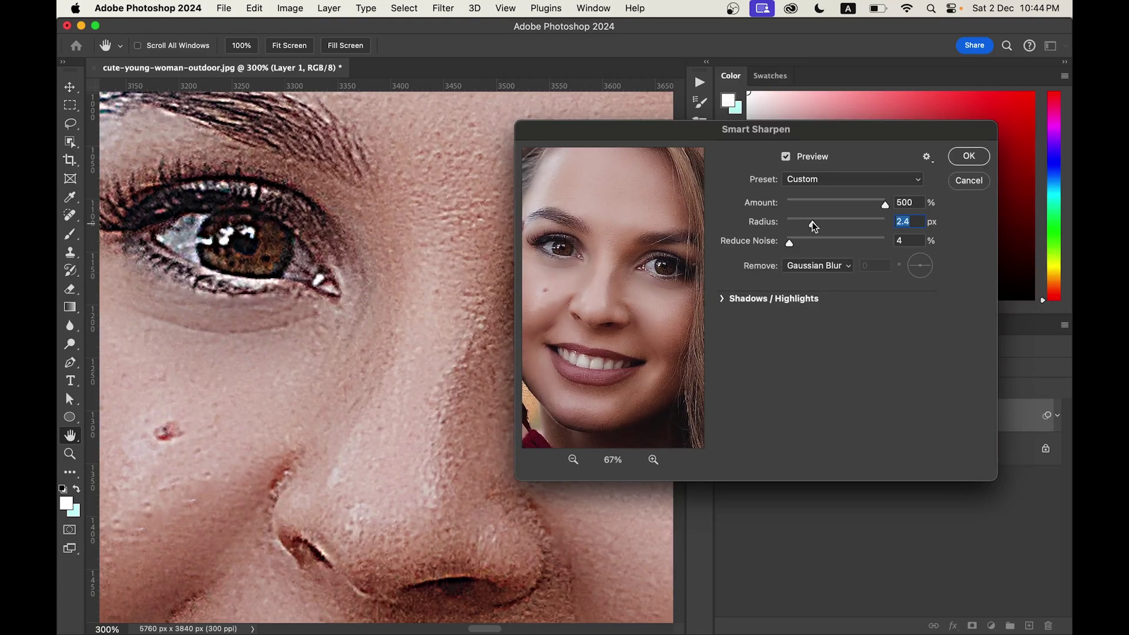
{"action": "left_click_drag", "start_coordinate": [813, 221], "coordinate": [809, 221]}
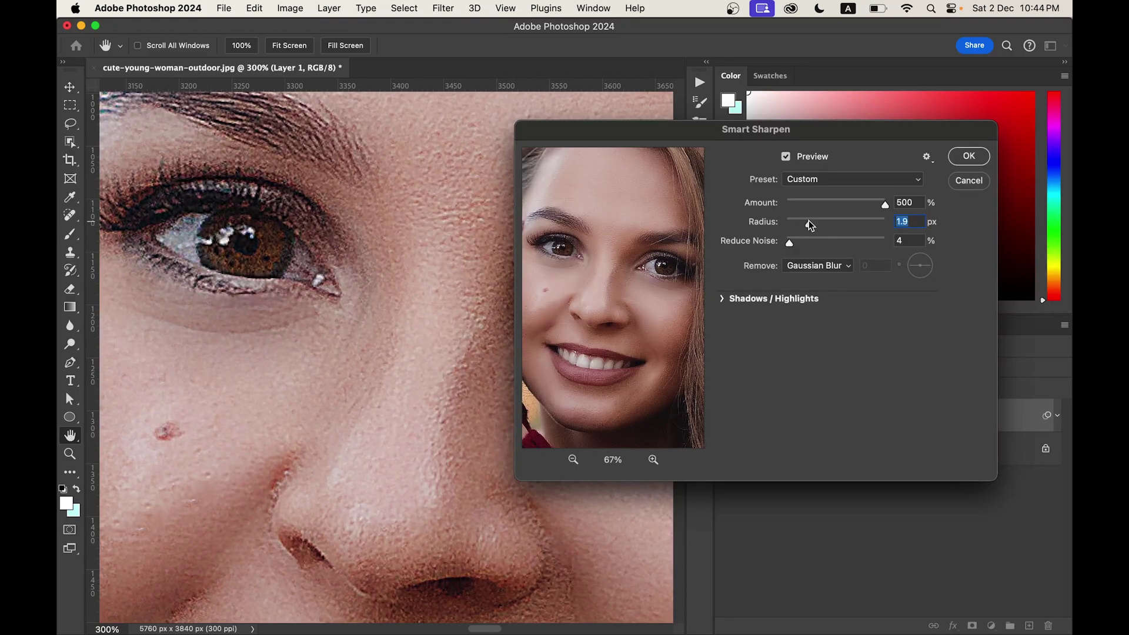
{"action": "type", "text": "2"}
Examine the sharpened eyes, skin and lips at 100% and 200% zoom
{"action": "key", "text": "alt"}
{"action": "key", "text": "super+minus"}
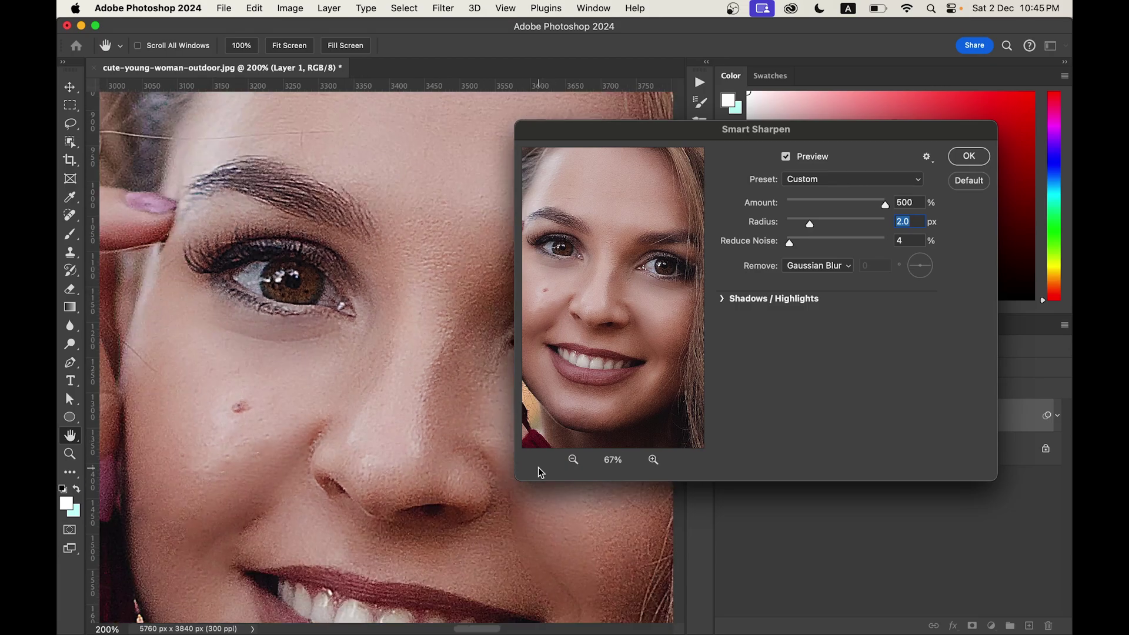
{"action": "key", "text": "super+minus"}
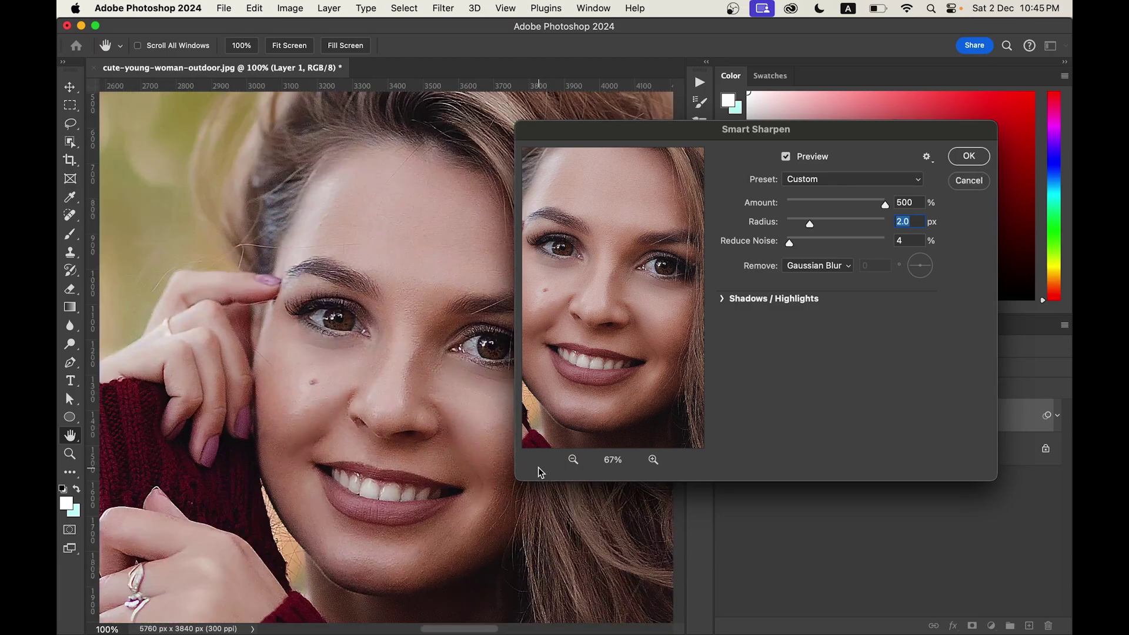
{"action": "key", "text": "super+plus"}
{"action": "key", "text": "super+minus"}
{"action": "key", "text": "super+plus"}
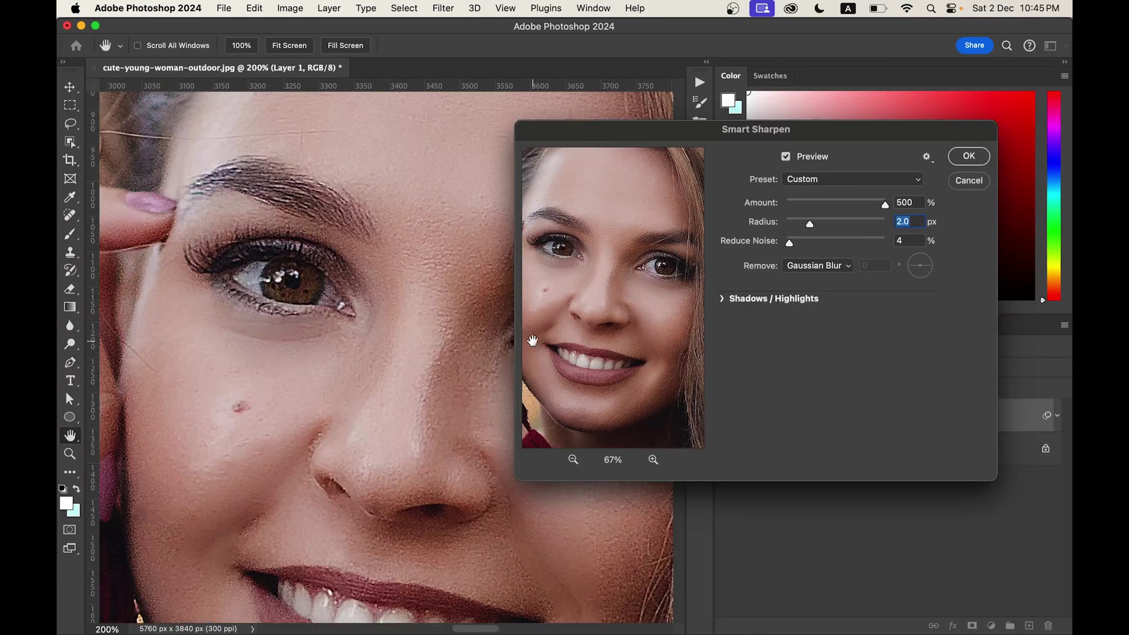
{"action": "left_click_drag", "start_coordinate": [436, 341], "coordinate": [375, 264]}
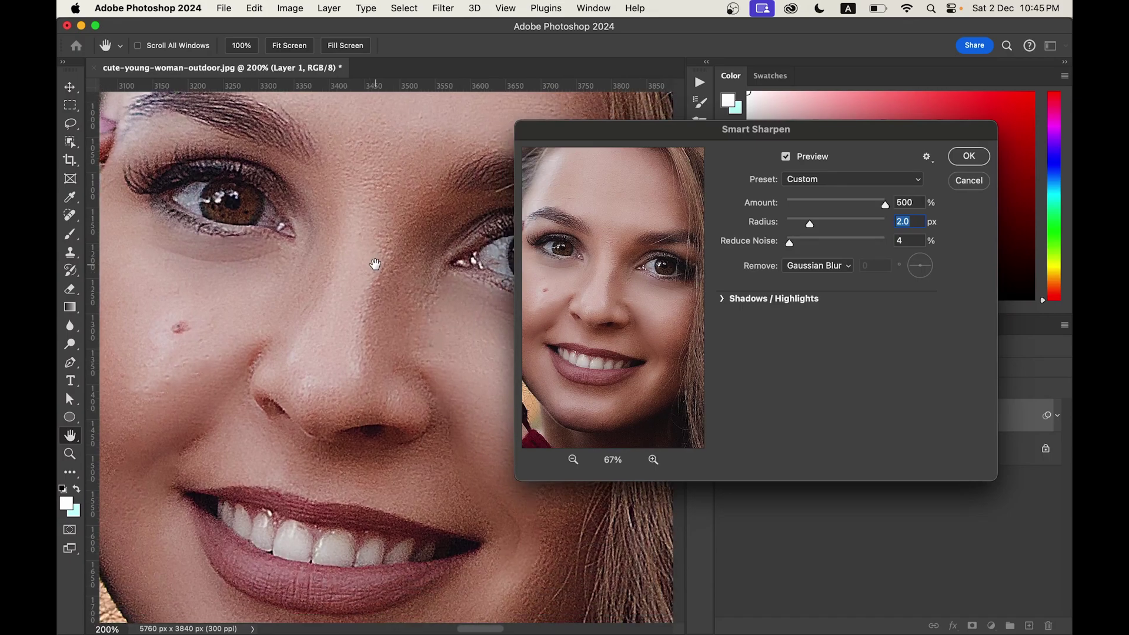
{"action": "left_click_drag", "start_coordinate": [403, 408], "coordinate": [402, 373]}
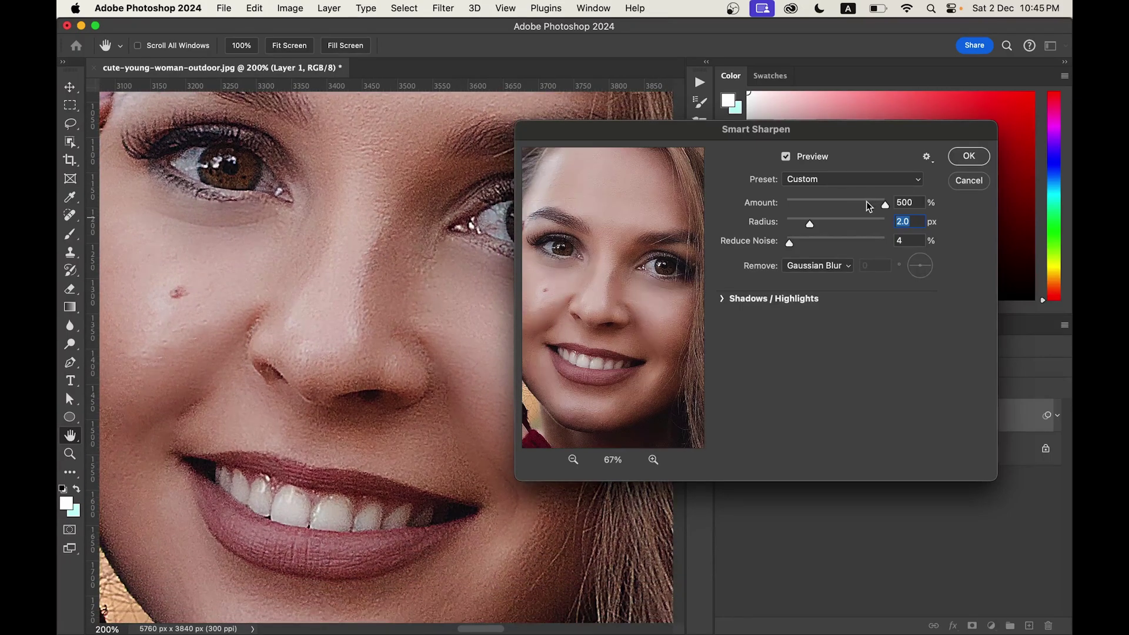
Try a sharpening amount of 319% and compare both eyes with the preview off and on
{"action": "left_click_drag", "start_coordinate": [861, 205], "coordinate": [849, 204]}
{"action": "left_click", "coordinate": [791, 158]}
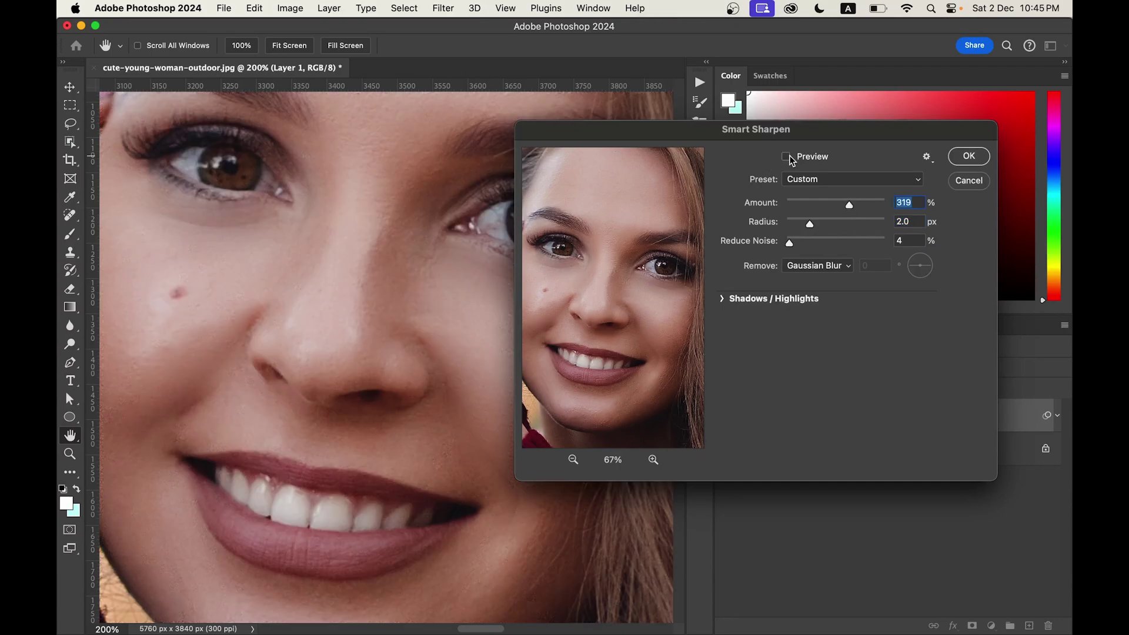
{"action": "left_click", "coordinate": [791, 157]}
{"action": "left_click_drag", "start_coordinate": [412, 175], "coordinate": [273, 208]}
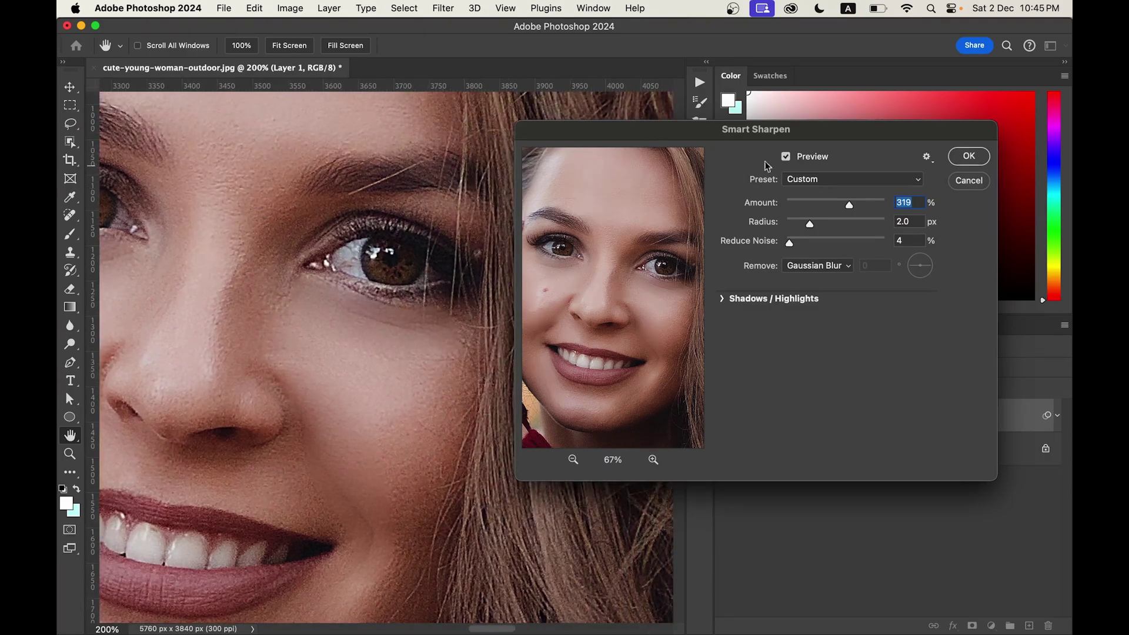
{"action": "left_click", "coordinate": [788, 159]}
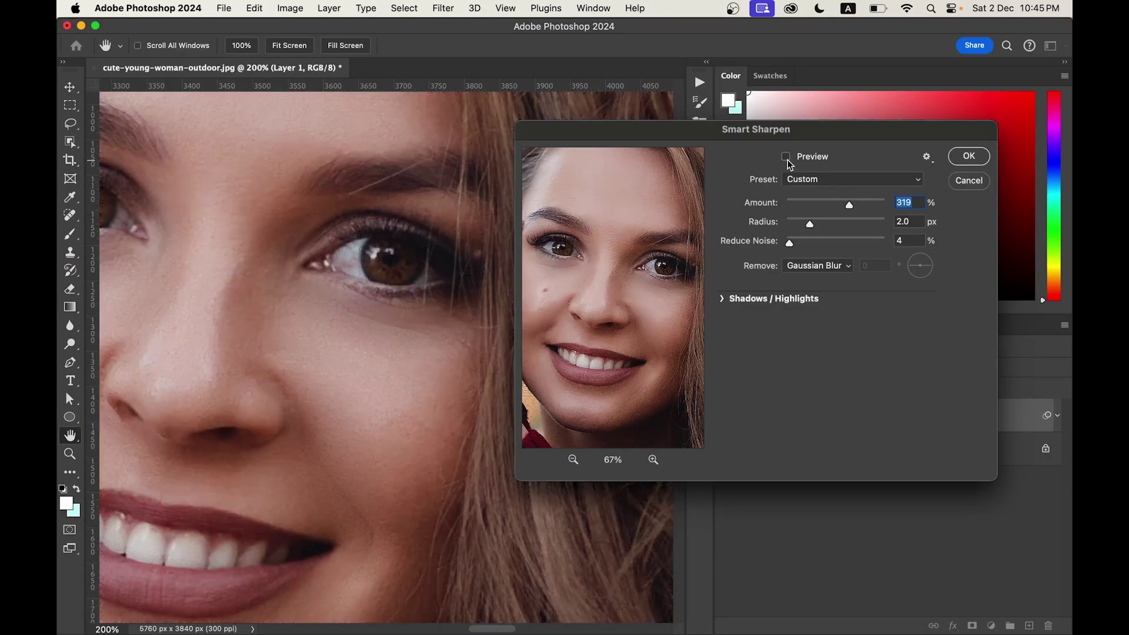
{"action": "left_click", "coordinate": [788, 160]}
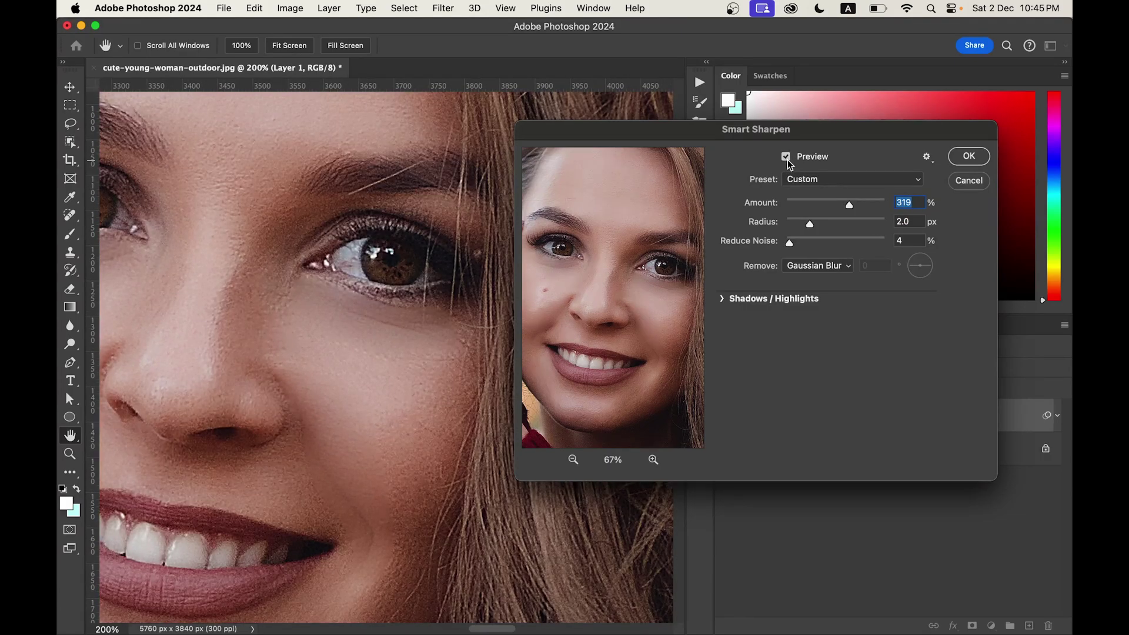
Set the sharpening amount to 250% and compare the face with the preview off and on
{"action": "key", "text": "super+minus"}
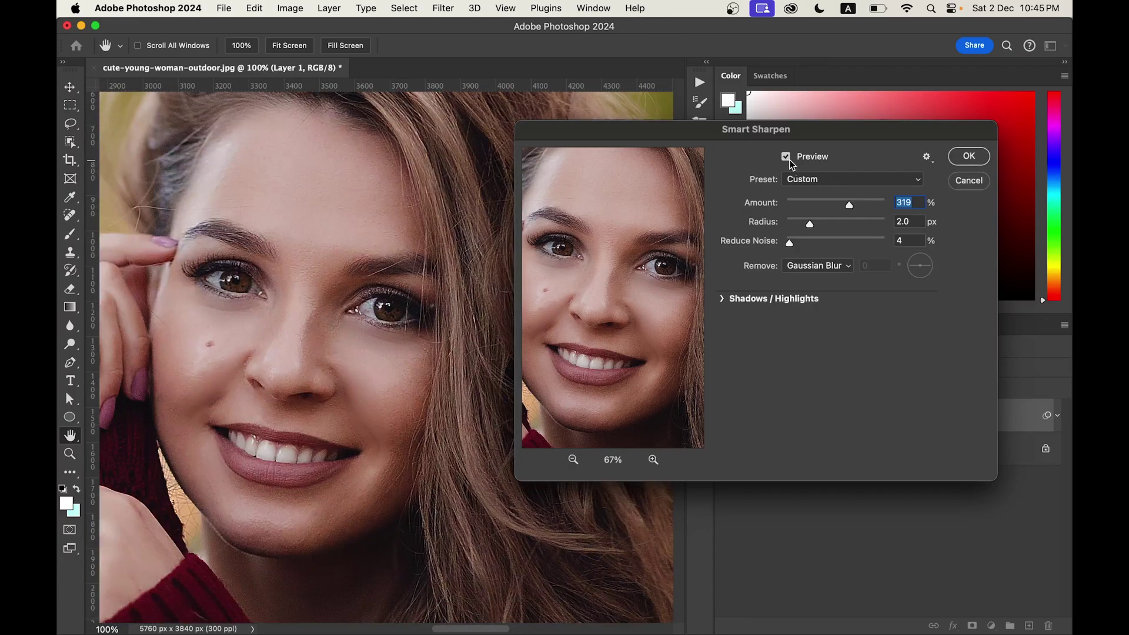
{"action": "left_click_drag", "start_coordinate": [849, 205], "coordinate": [843, 204]}
{"action": "type", "text": "250"}
{"action": "left_click", "coordinate": [789, 159]}
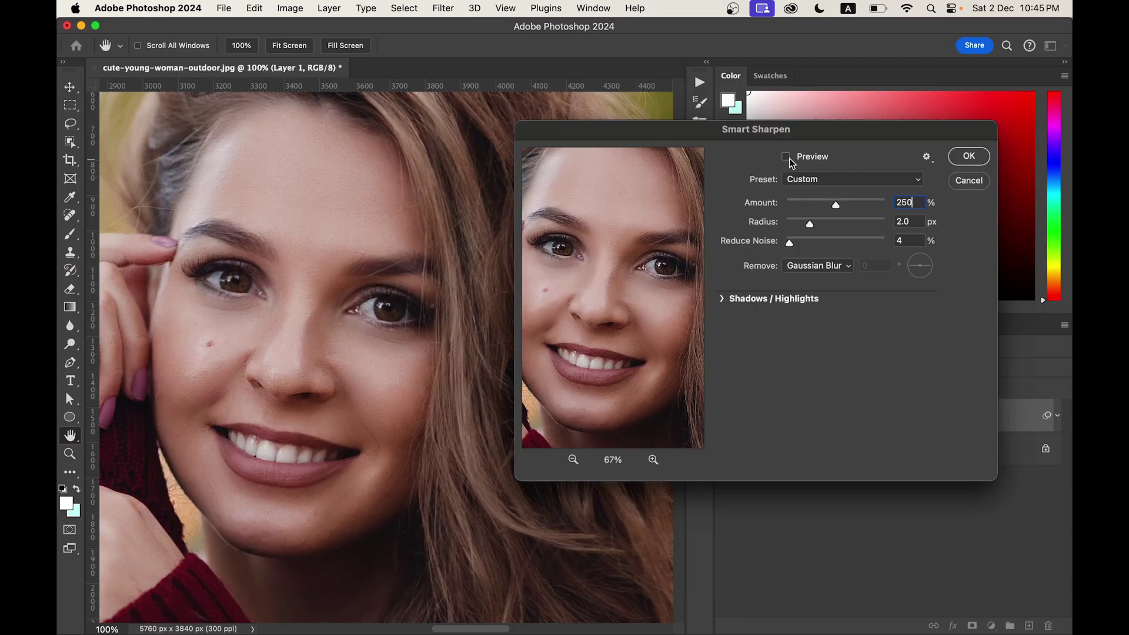
{"action": "left_click", "coordinate": [787, 157]}
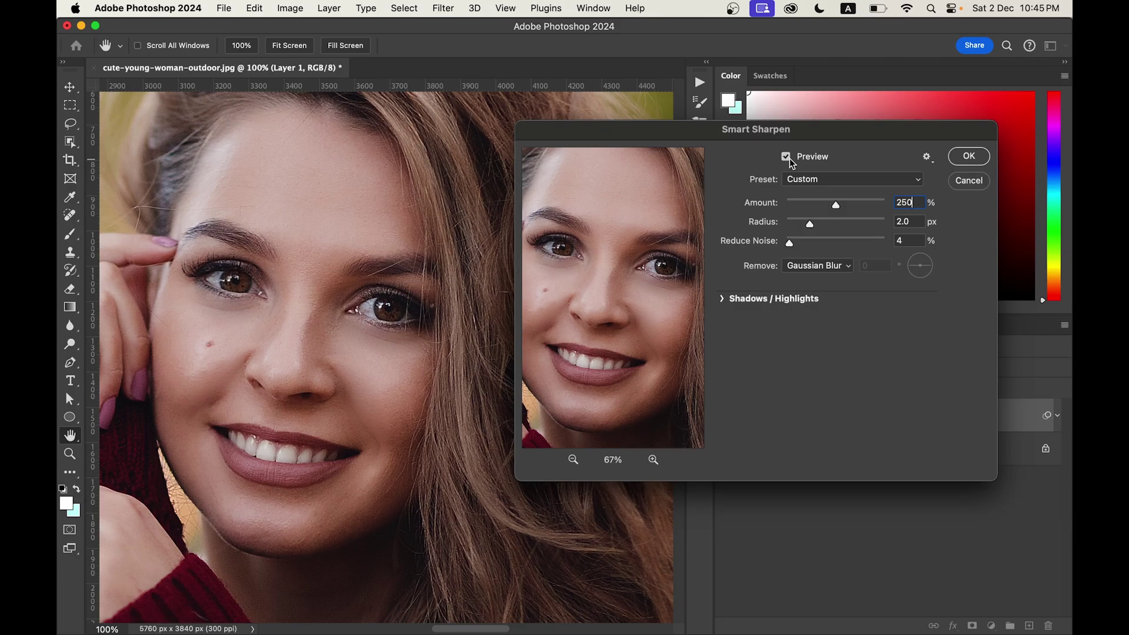
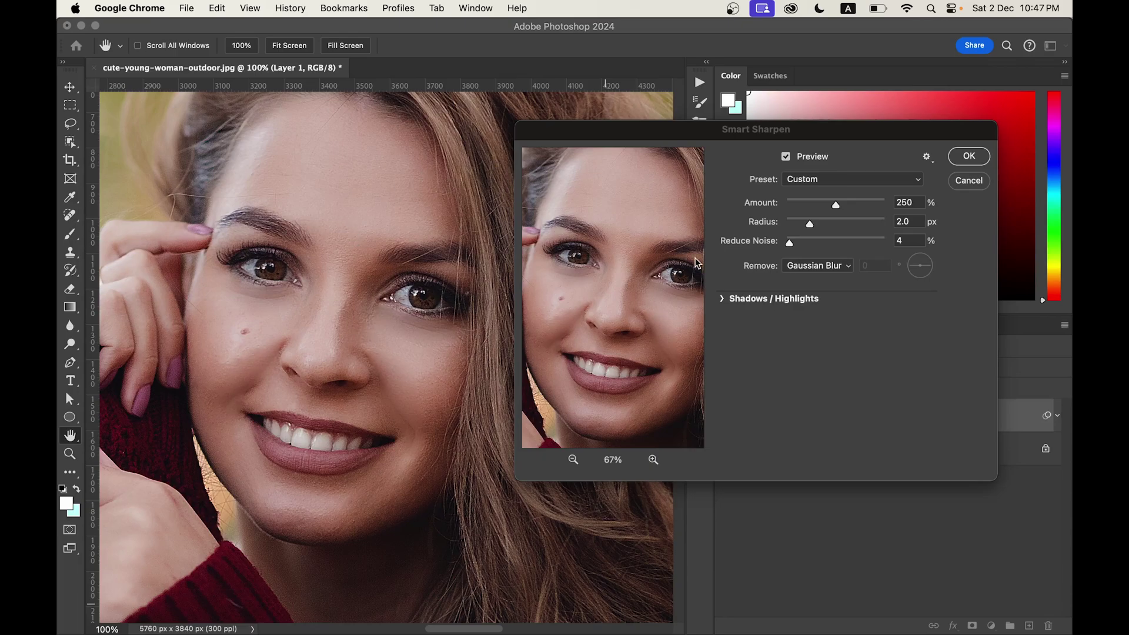
Set noise reduction to 6% after testing 20%, and compare the face with the preview off and on
{"action": "left_click", "coordinate": [411, 265]}
{"action": "left_click_drag", "start_coordinate": [330, 209], "coordinate": [449, 334]}
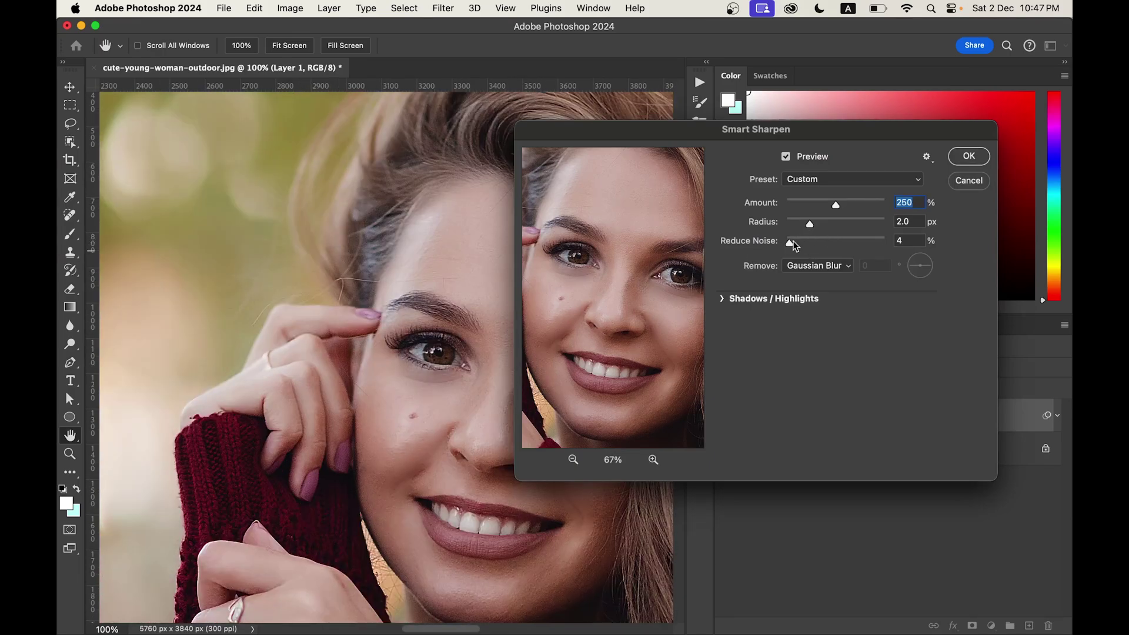
{"action": "left_click_drag", "start_coordinate": [794, 244], "coordinate": [807, 245]}
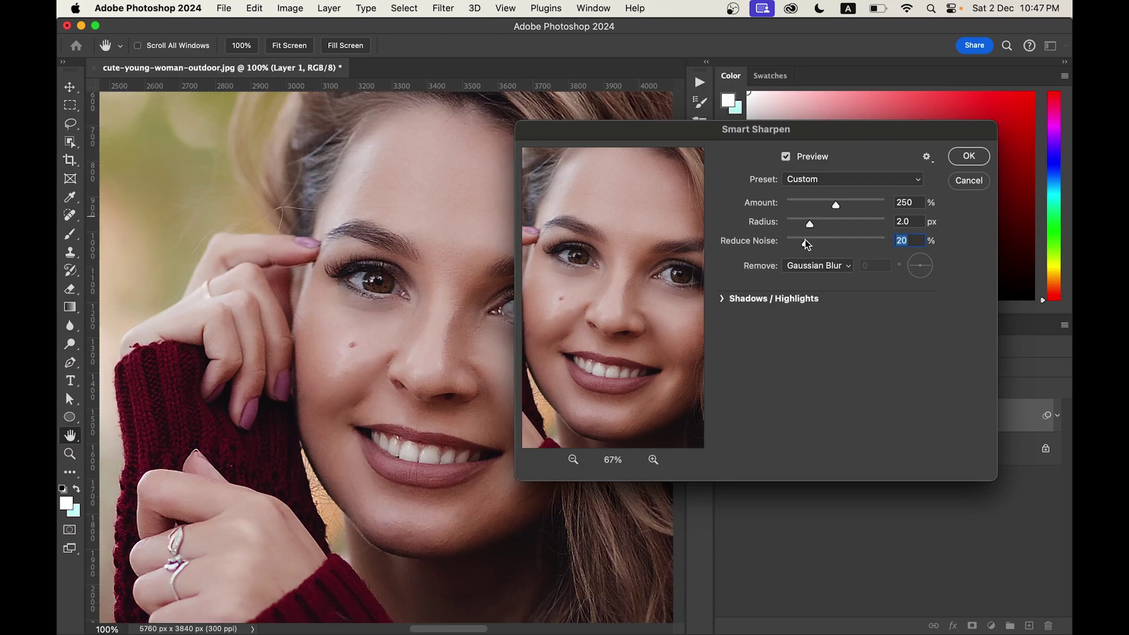
{"action": "type", "text": "5"}
{"action": "left_click", "coordinate": [787, 157]}
{"action": "left_click", "coordinate": [787, 157]}
{"action": "key", "text": "Up"}
{"action": "key", "text": "Down"}
Look at the blur types that Smart Sharpen can remove, leaving Gaussian Blur selected
{"action": "left_click", "coordinate": [818, 268]}
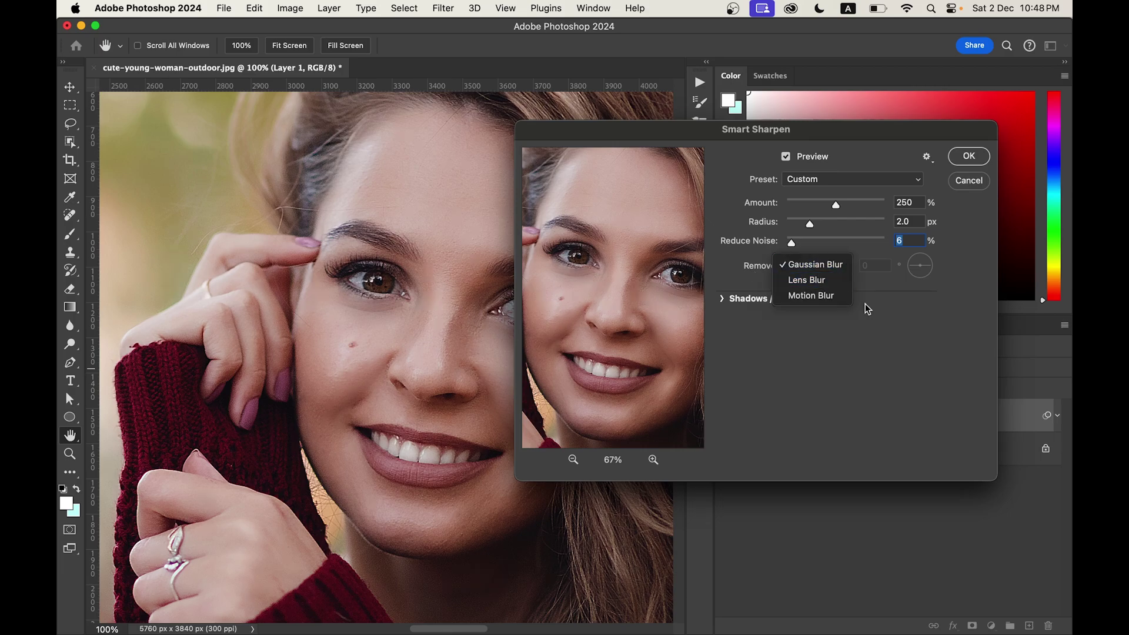
{"action": "left_click", "coordinate": [871, 324]}
{"action": "left_click", "coordinate": [829, 269]}
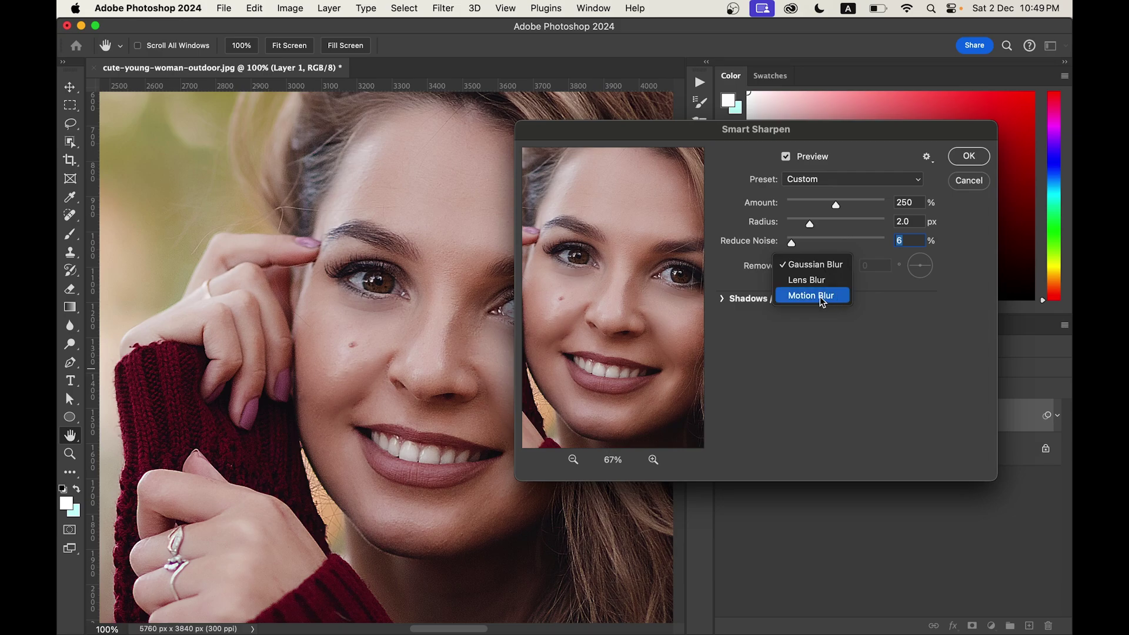
{"action": "left_click", "coordinate": [929, 273]}
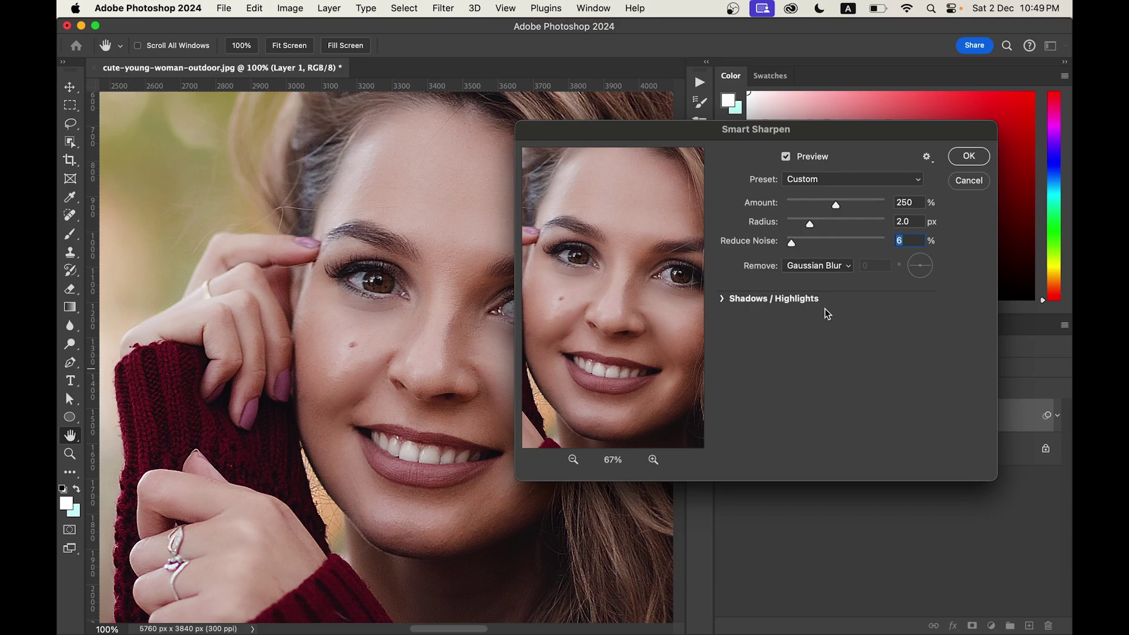
Apply the Smart Sharpen filter and compare the face at 200% zoom with the sharpened layer hidden and shown
{"action": "left_click", "coordinate": [787, 156]}
{"action": "left_click", "coordinate": [968, 157]}
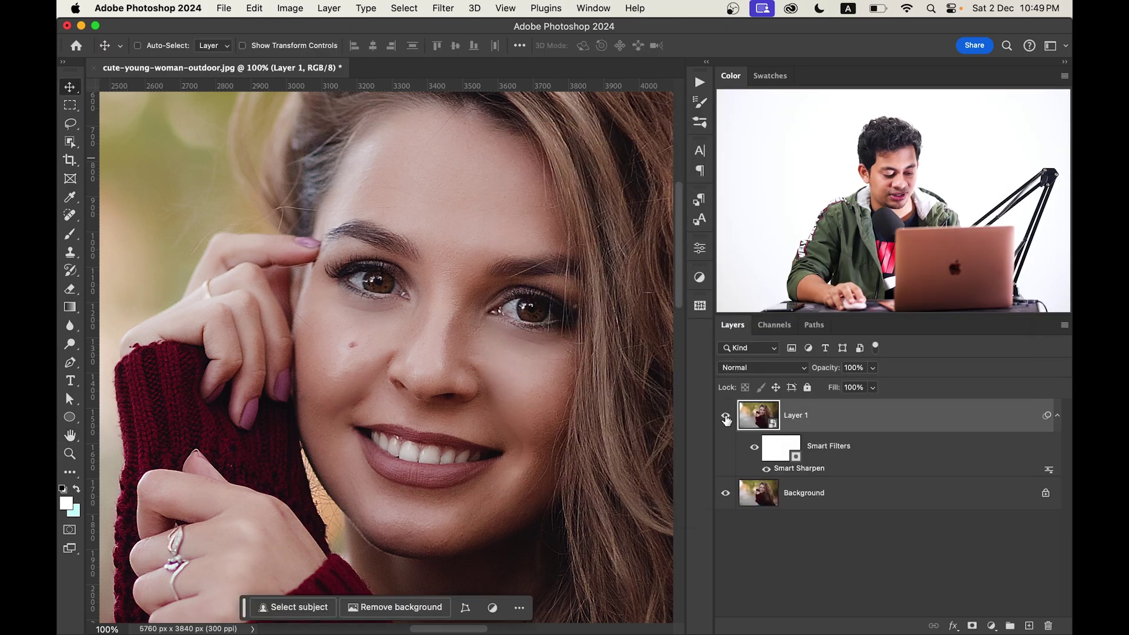
{"action": "left_click_drag", "start_coordinate": [525, 346], "coordinate": [498, 341]}
{"action": "key", "text": "super+plus"}
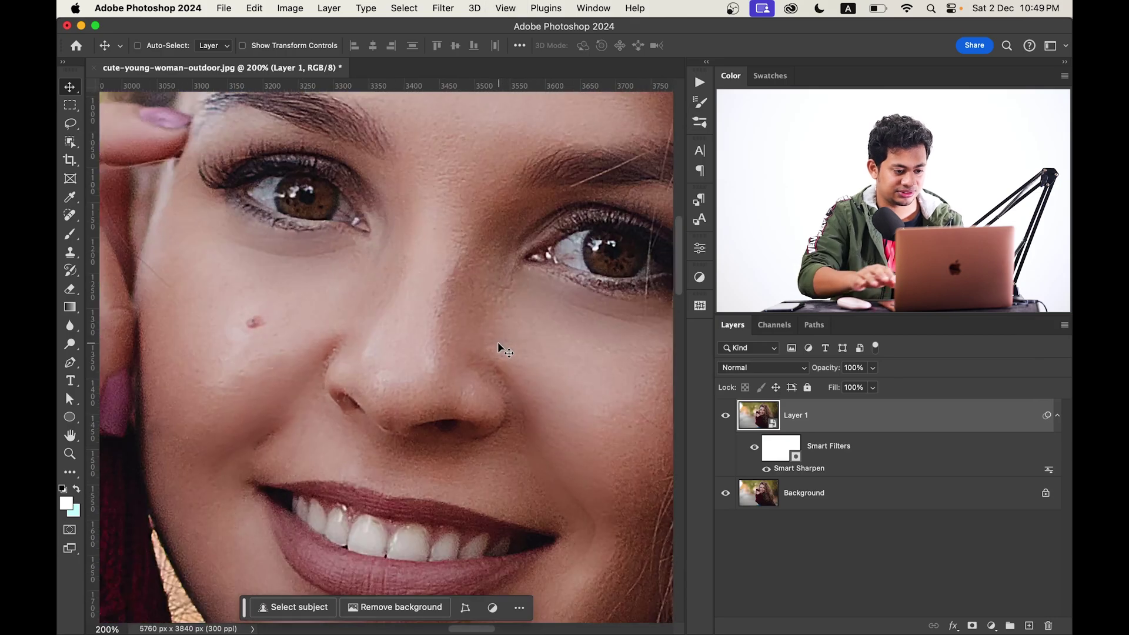
{"action": "left_click", "coordinate": [727, 417]}
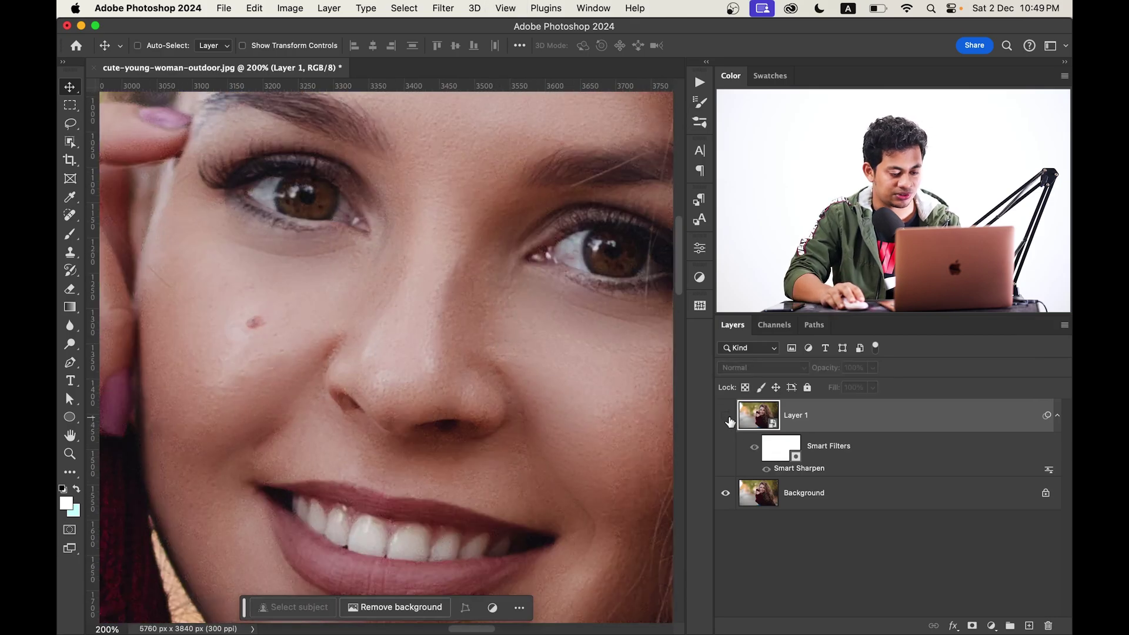
{"action": "left_click", "coordinate": [727, 417]}
{"action": "left_click", "coordinate": [727, 418]}
{"action": "left_click", "coordinate": [727, 418]}
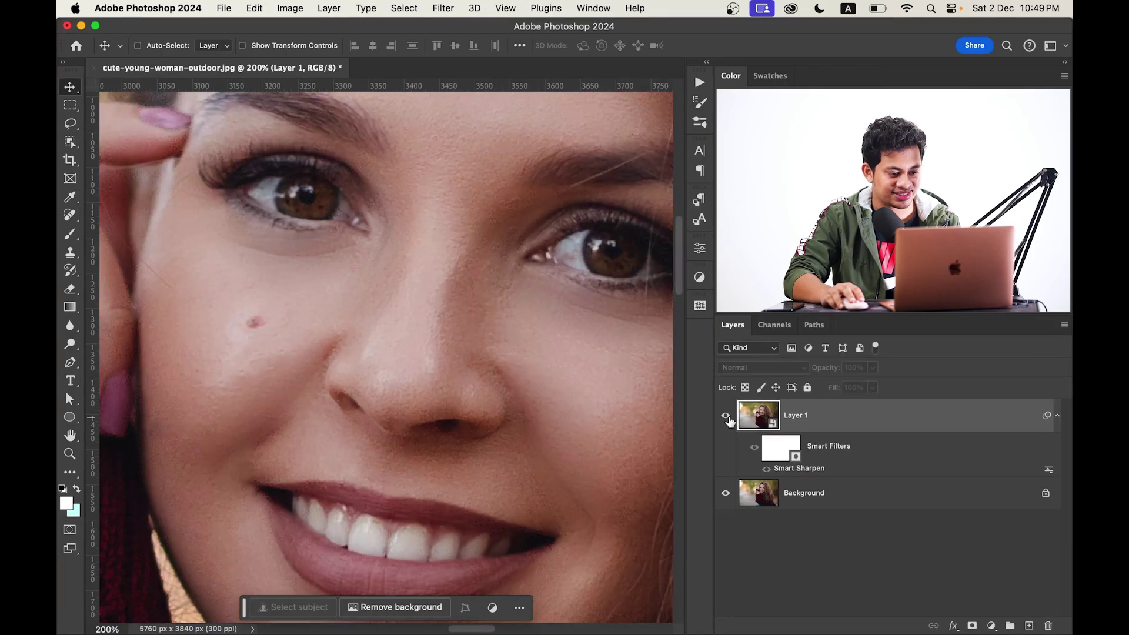
Compare the hand, sleeve and face at 100% zoom with the sharpened layer hidden and shown
{"action": "key", "text": "super+0"}
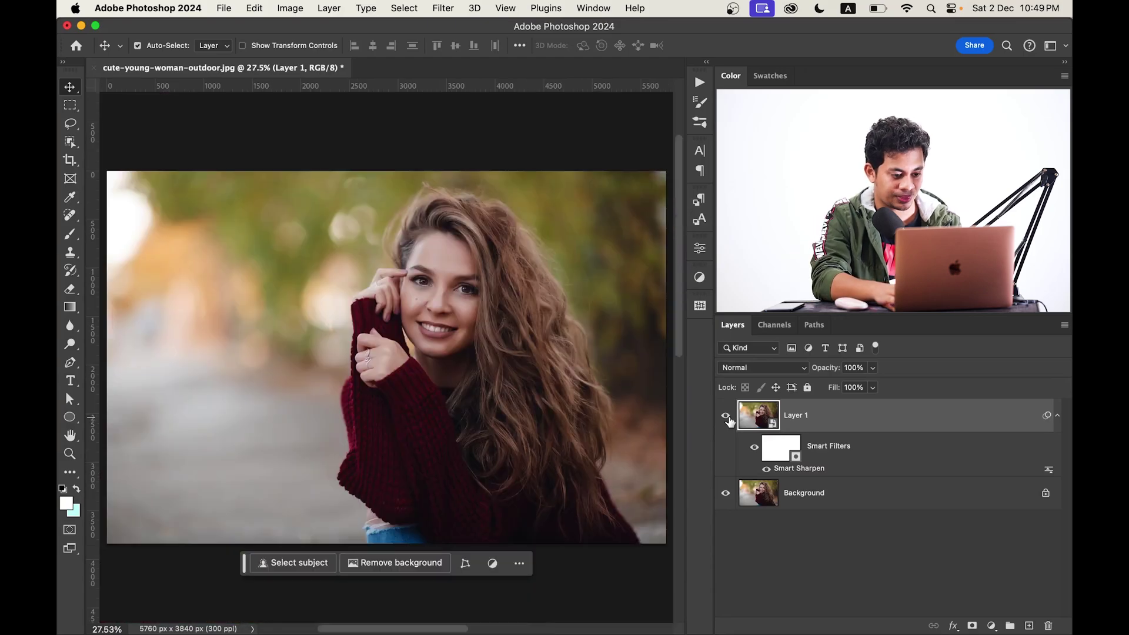
{"action": "key", "text": "super+1"}
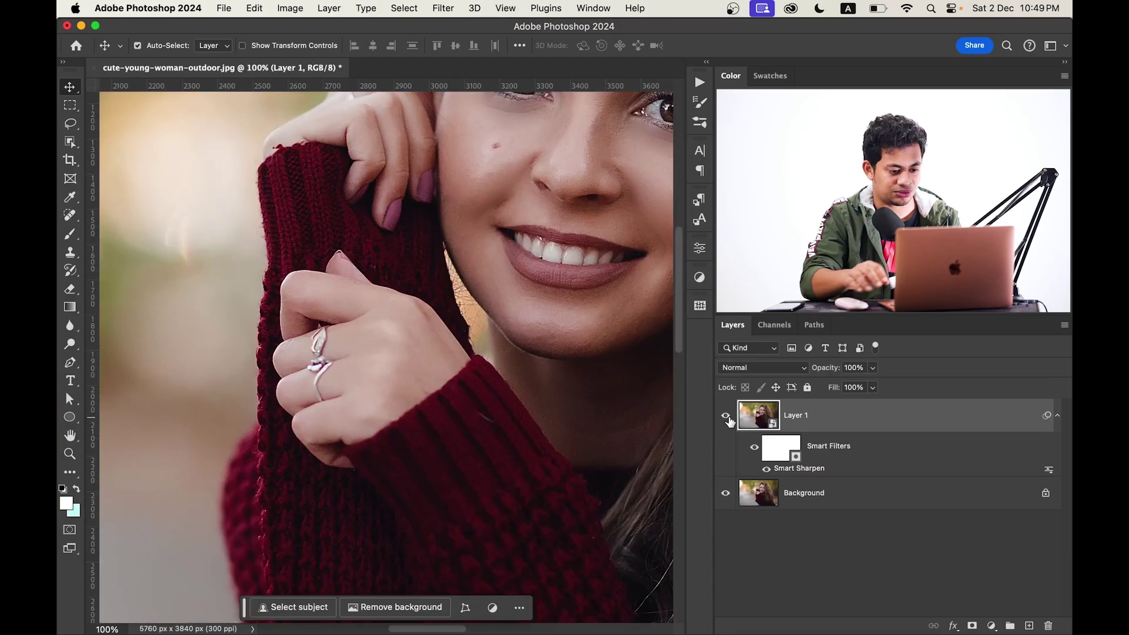
{"action": "left_click_drag", "start_coordinate": [562, 297], "coordinate": [515, 427]}
{"action": "left_click", "coordinate": [726, 416]}
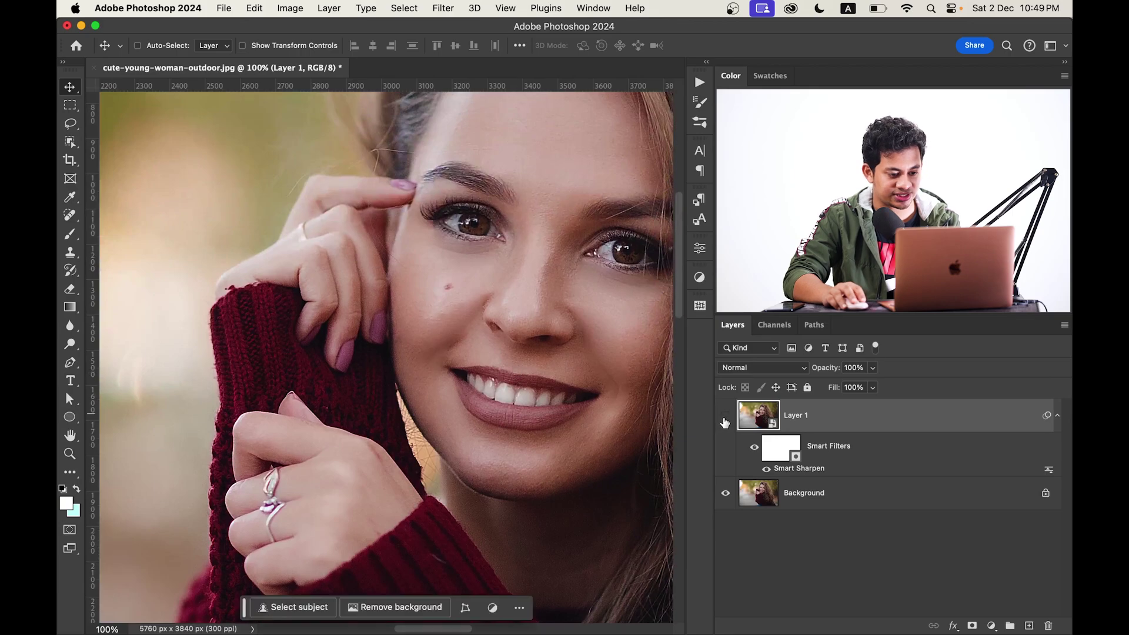
{"action": "left_click", "coordinate": [725, 423]}
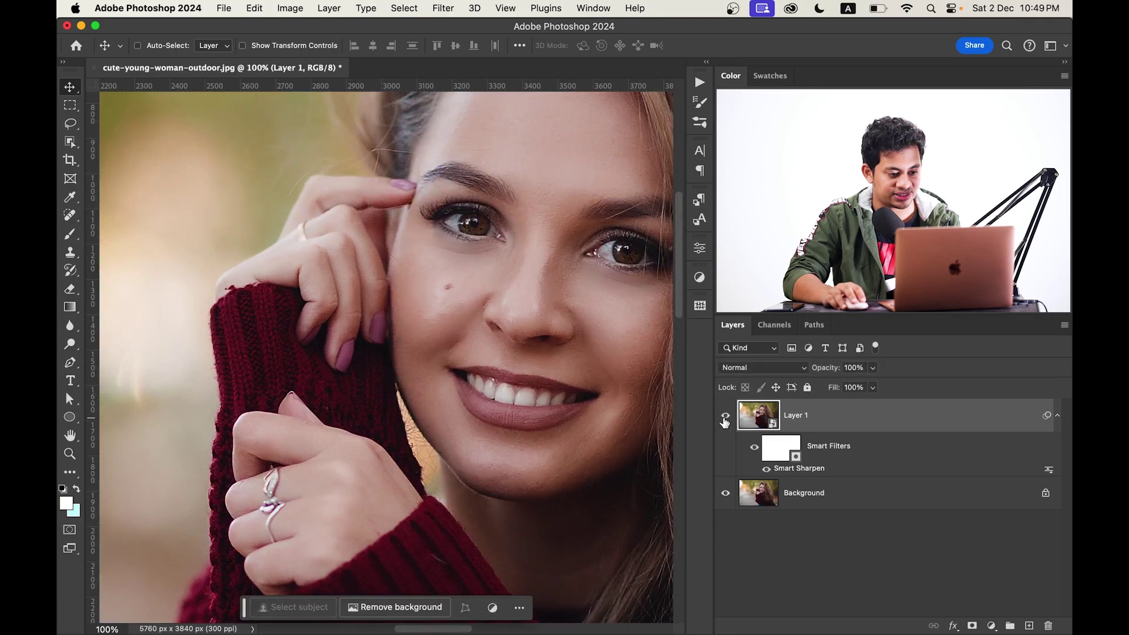
{"action": "left_click", "coordinate": [725, 422]}
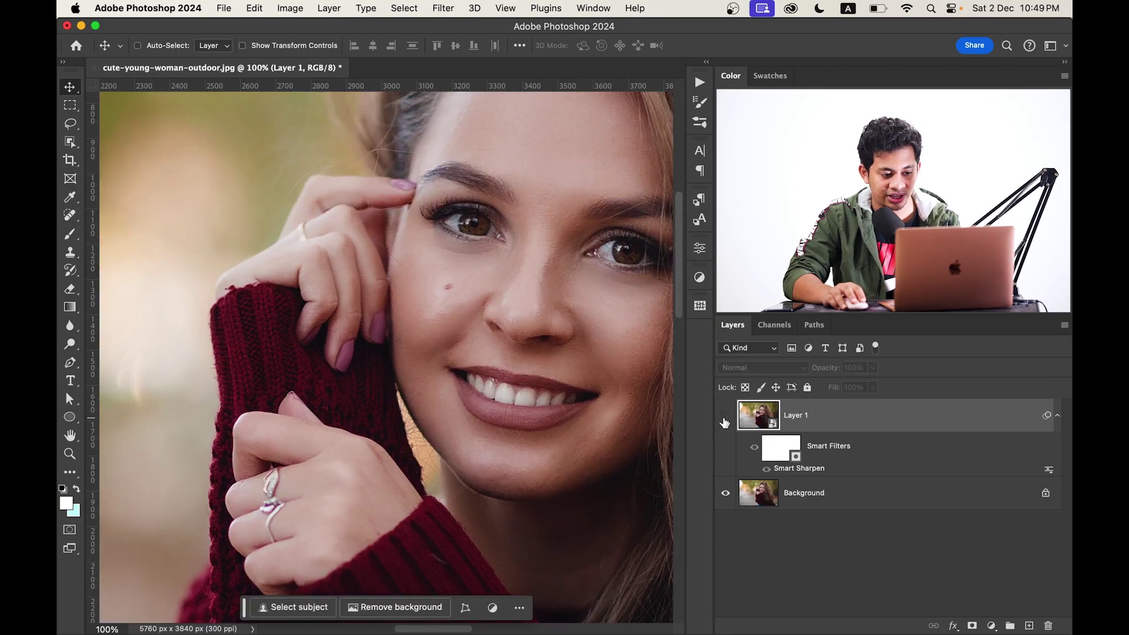
{"action": "left_click", "coordinate": [725, 422]}
{"action": "left_click", "coordinate": [725, 422]}
{"action": "left_click", "coordinate": [725, 422]}
{"action": "scroll", "coordinate": [504, 365], "scroll_direction": "right", "scroll_amount": 4}
{"action": "scroll", "coordinate": [503, 365], "scroll_direction": "up", "scroll_amount": 2}
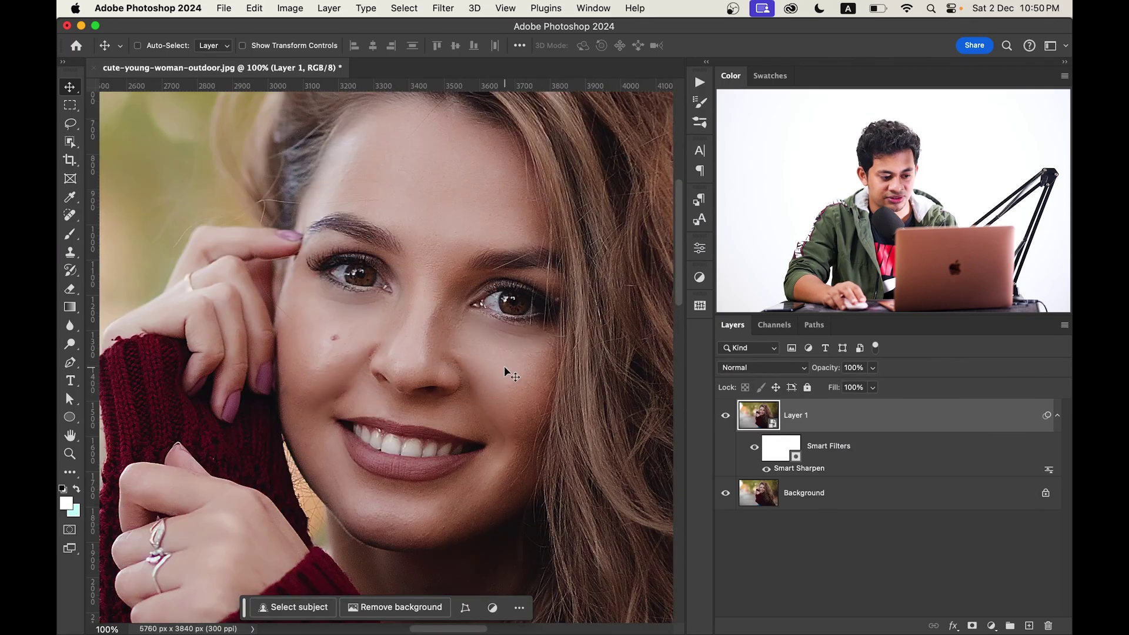
Hide the sharpened Layer 1 and rename it "Smart sharpen"
{"action": "left_click", "coordinate": [726, 416]}
{"action": "left_click", "coordinate": [725, 416]}
{"action": "left_click", "coordinate": [725, 416]}
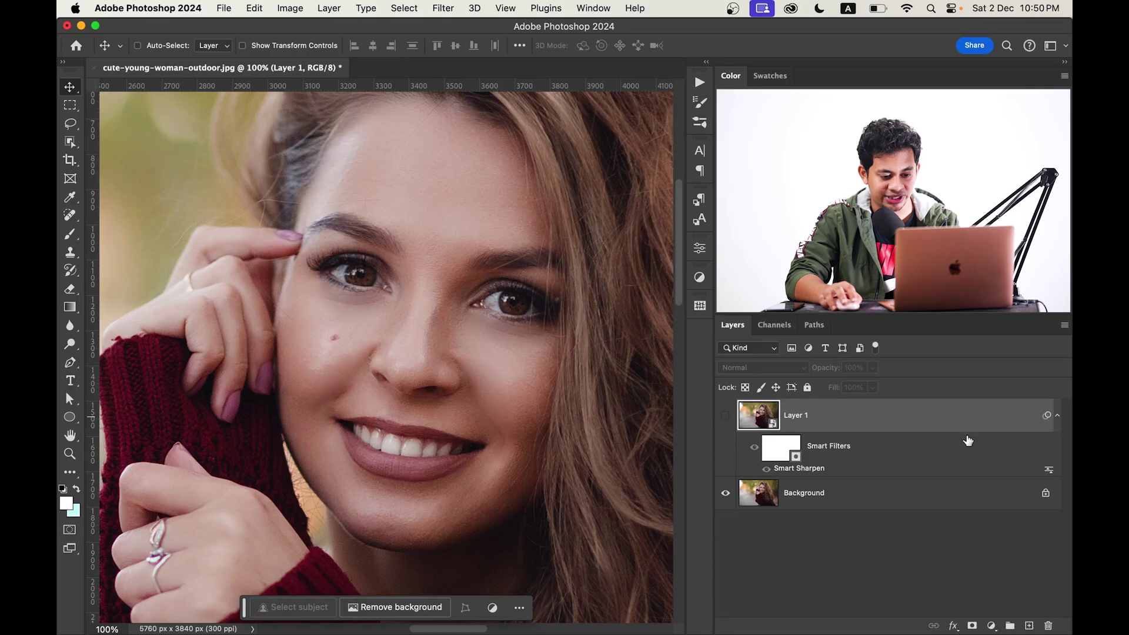
{"action": "left_click", "coordinate": [1057, 415]}
{"action": "double_click", "coordinate": [797, 416]}
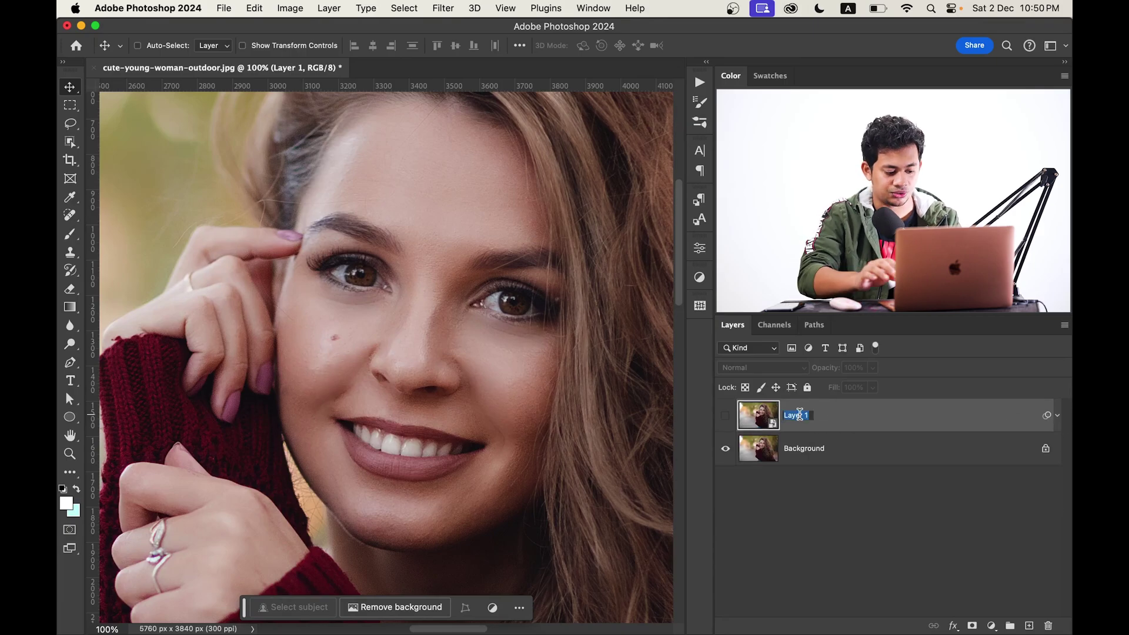
{"action": "type", "text": "Smart"}
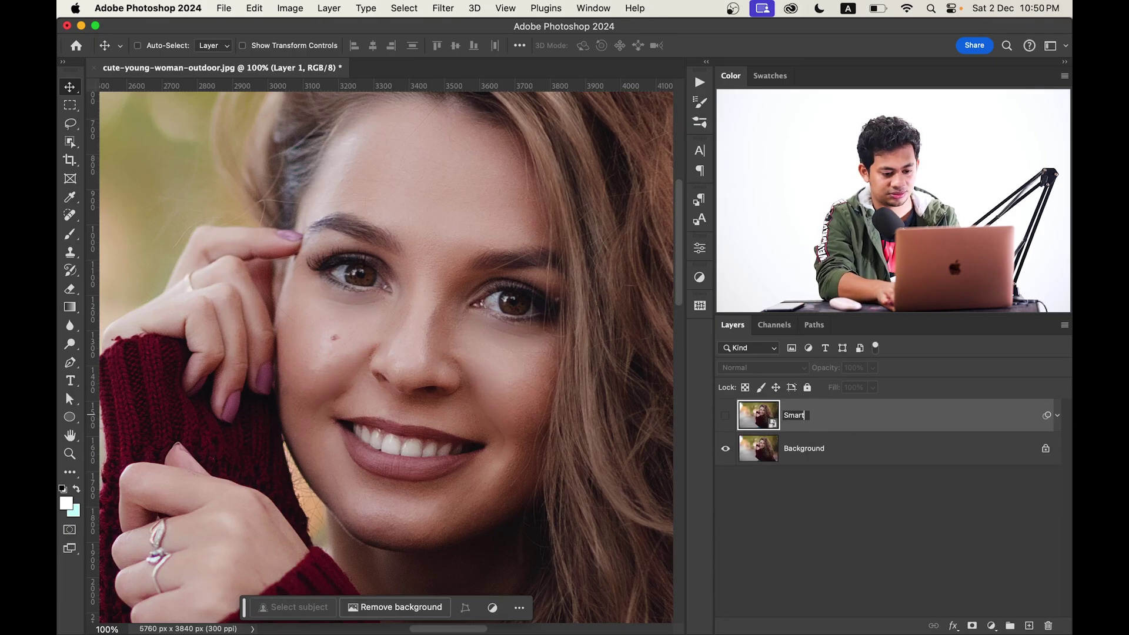
{"action": "type", "text": " sharpen"}
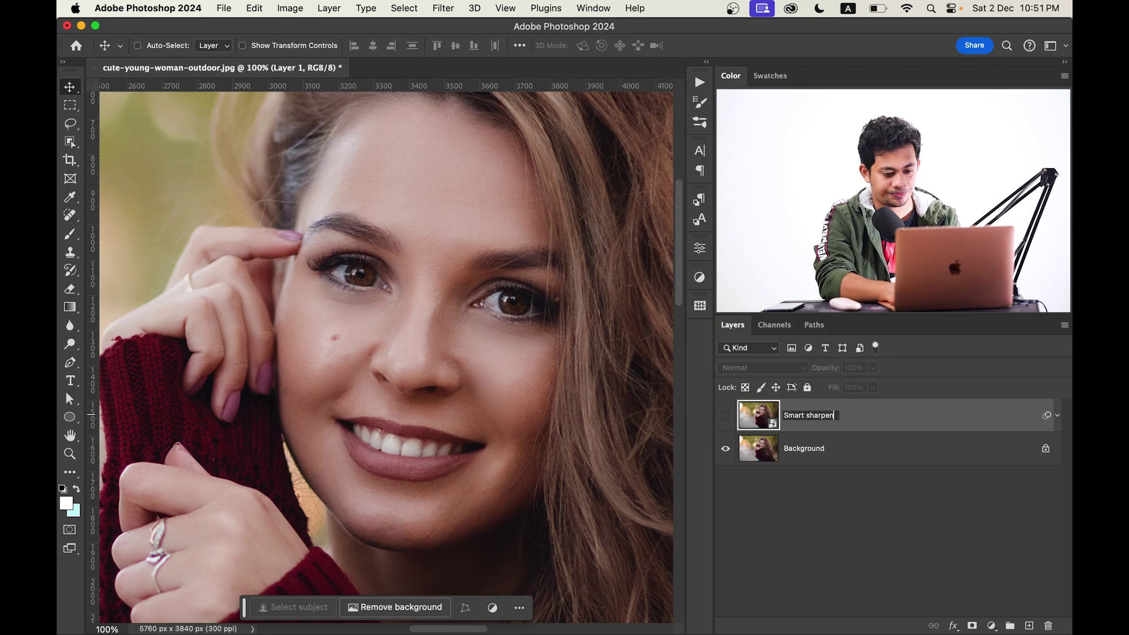
{"action": "key", "text": "Return"}
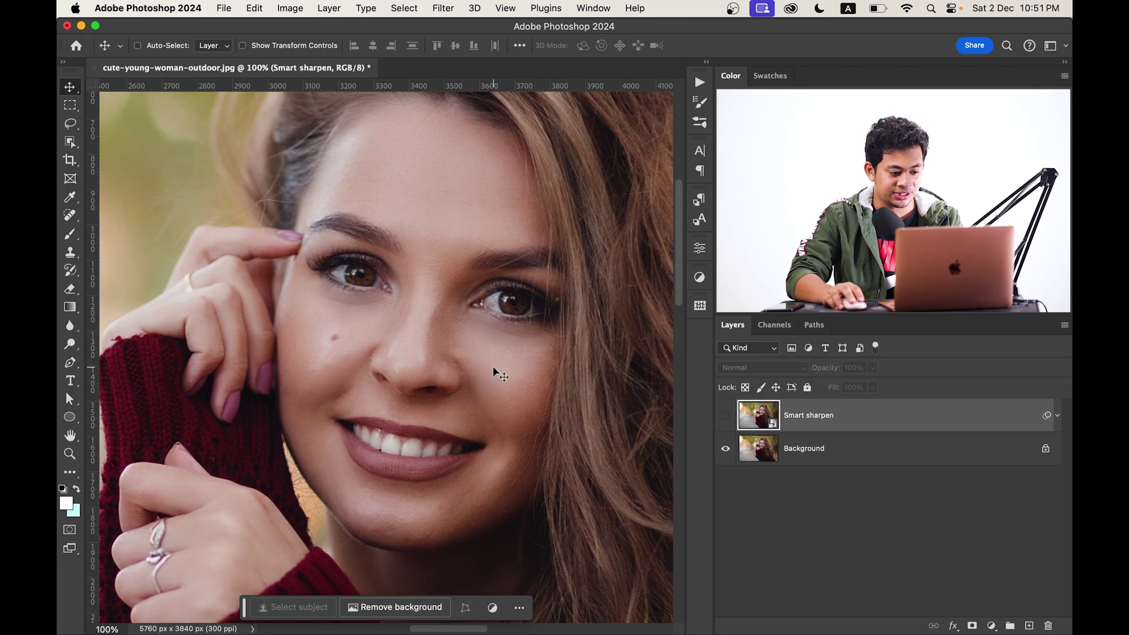
Add a new layer above Smart sharpen and stamp the visible image onto it
{"action": "left_click_drag", "start_coordinate": [493, 366], "coordinate": [472, 363]}
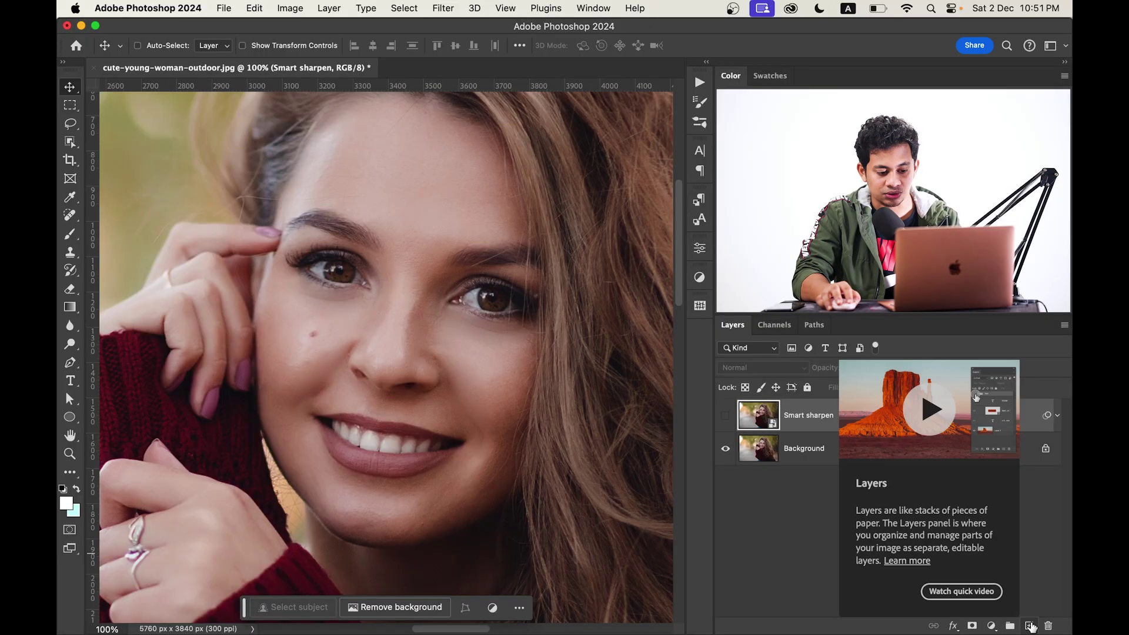
{"action": "left_click", "coordinate": [1030, 626]}
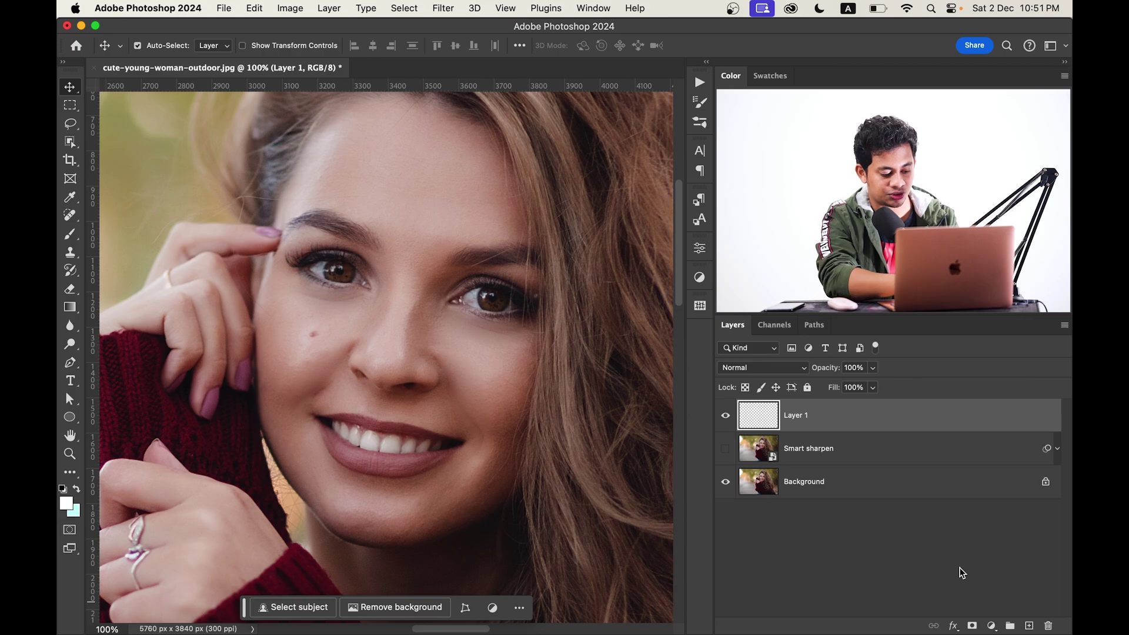
{"action": "key", "text": "super+alt+shift+e"}
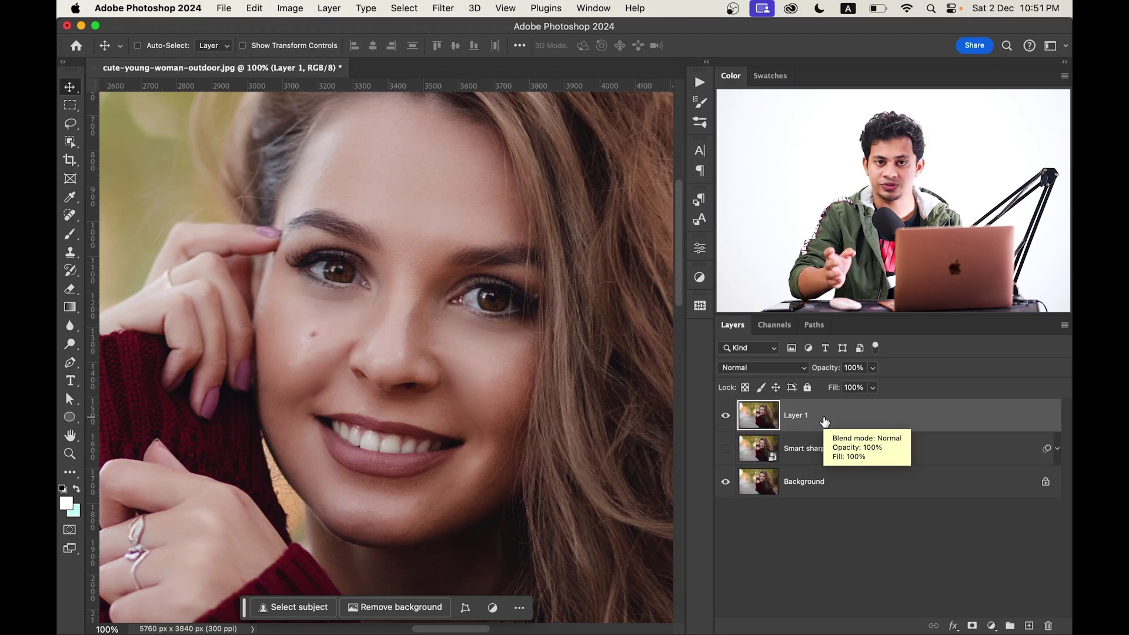
Desaturate the stamped layer with Hue/Saturation, setting the saturation to -100
{"action": "key", "text": "super+u"}
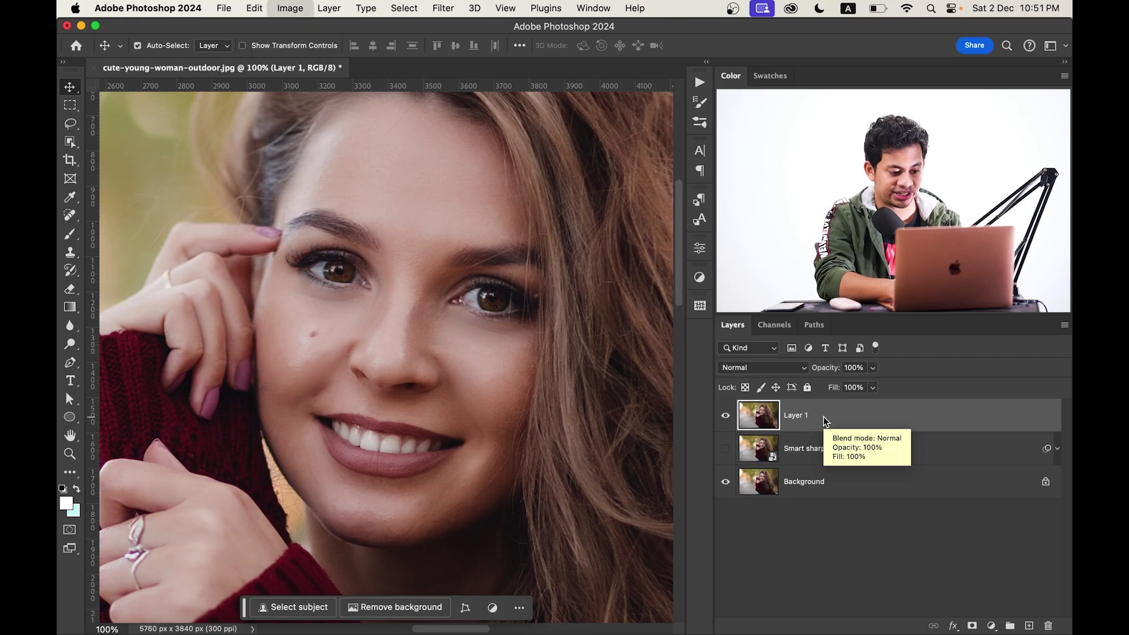
{"action": "left_click_drag", "start_coordinate": [615, 147], "coordinate": [452, 236]}
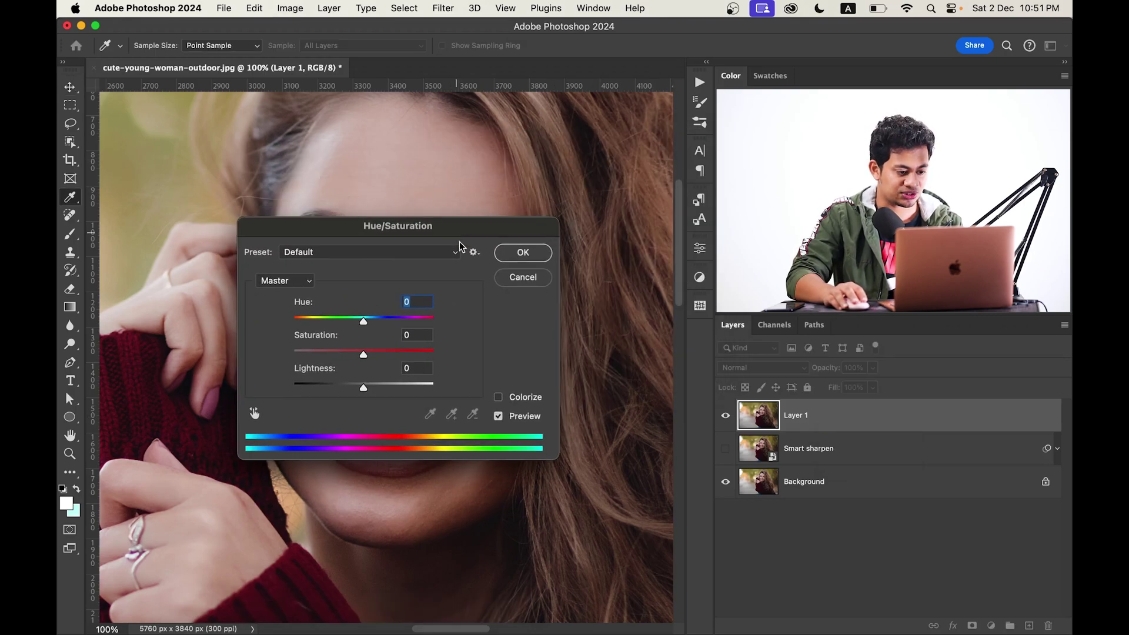
{"action": "left_click_drag", "start_coordinate": [356, 358], "coordinate": [245, 350]}
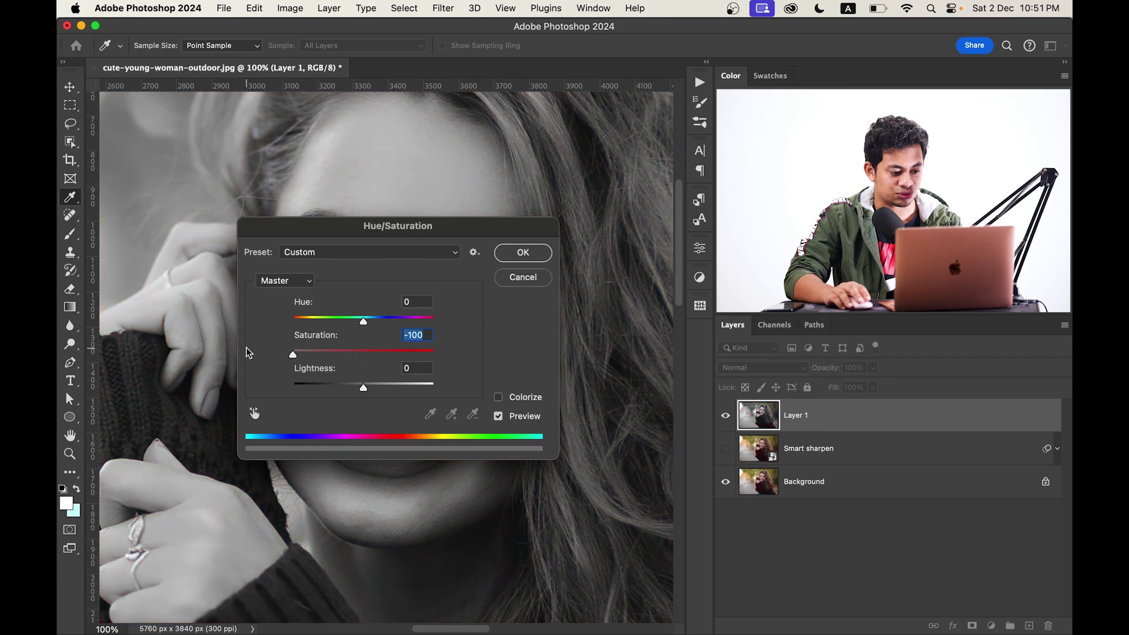
{"action": "left_click", "coordinate": [523, 253]}
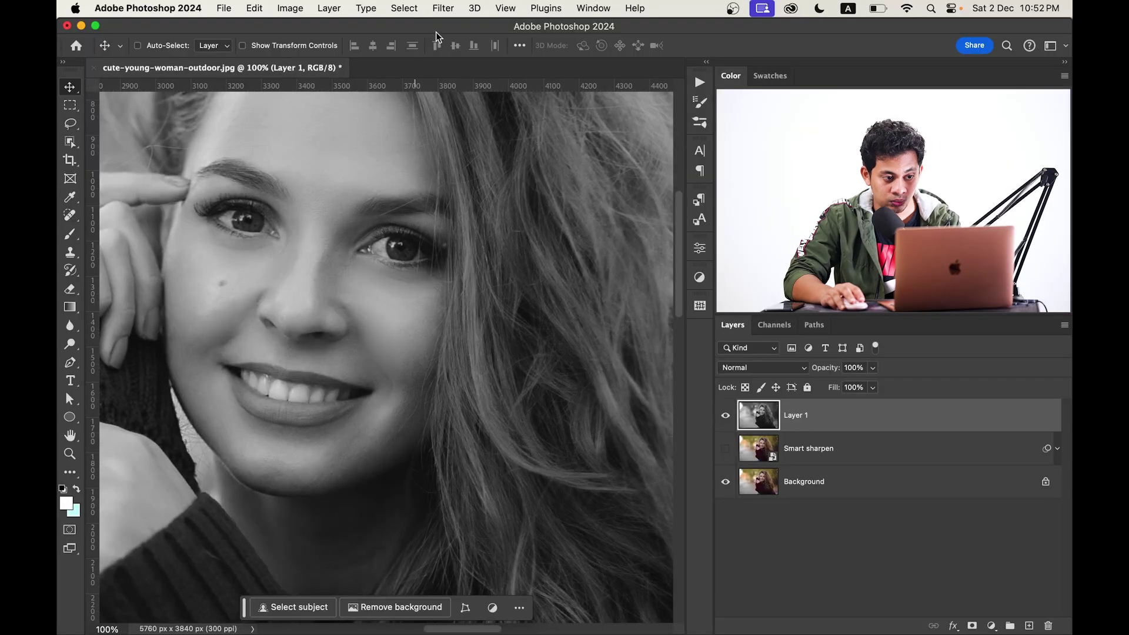
Start a High Pass filter on the desaturated layer and test radii of 0.6, 0.1 and 1.1 pixels
{"action": "left_click", "coordinate": [442, 9]}
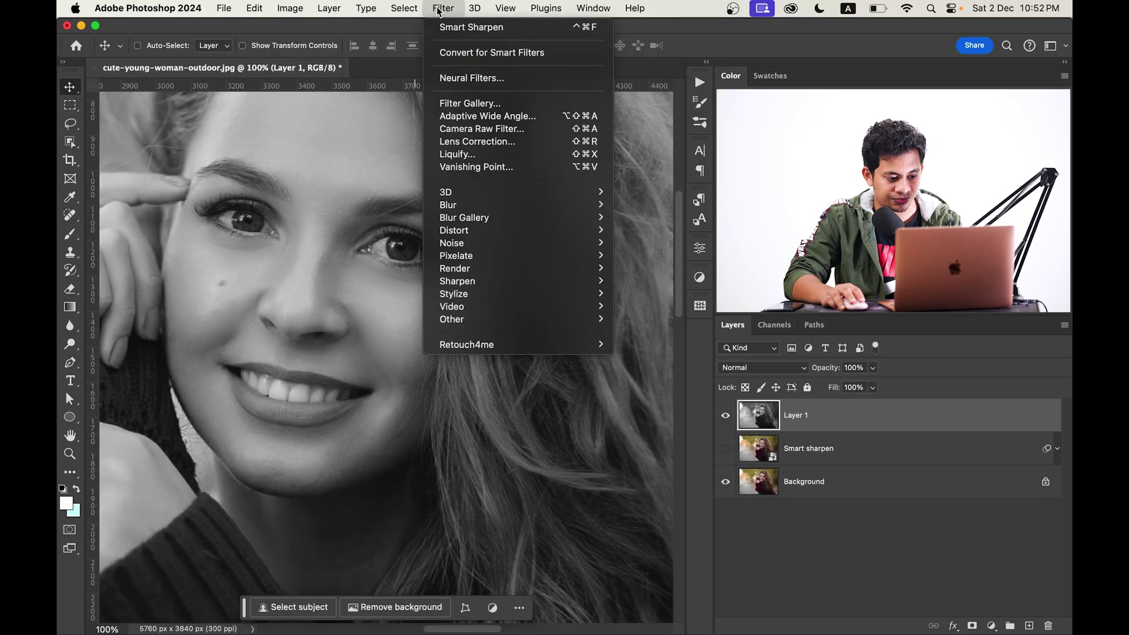
{"action": "mouse_move", "coordinate": [506, 322]}
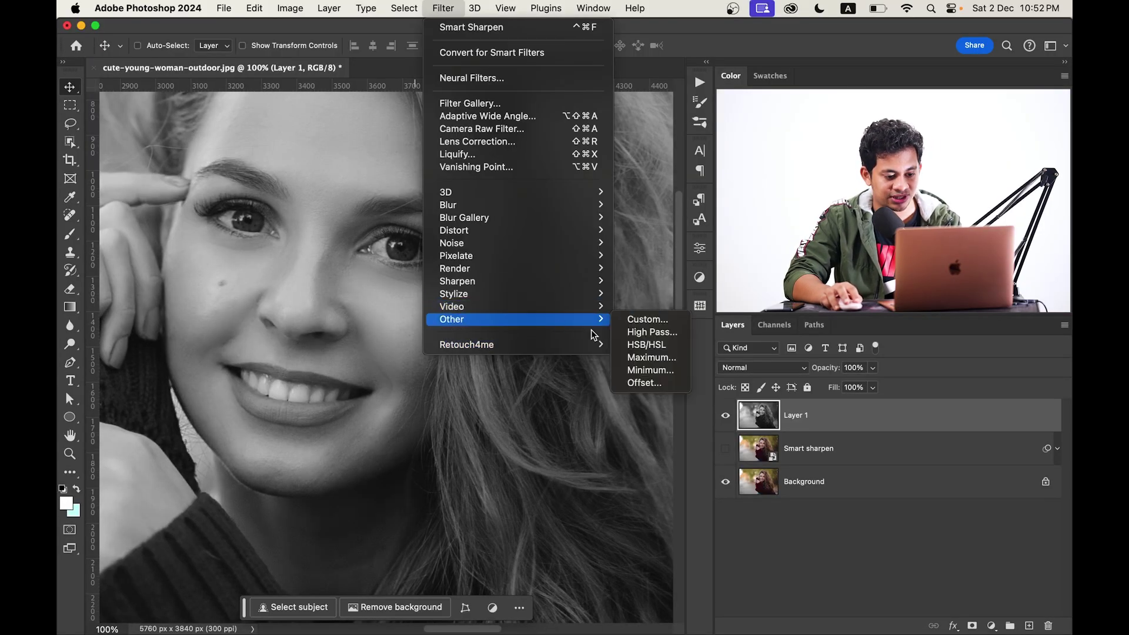
{"action": "left_click", "coordinate": [640, 332]}
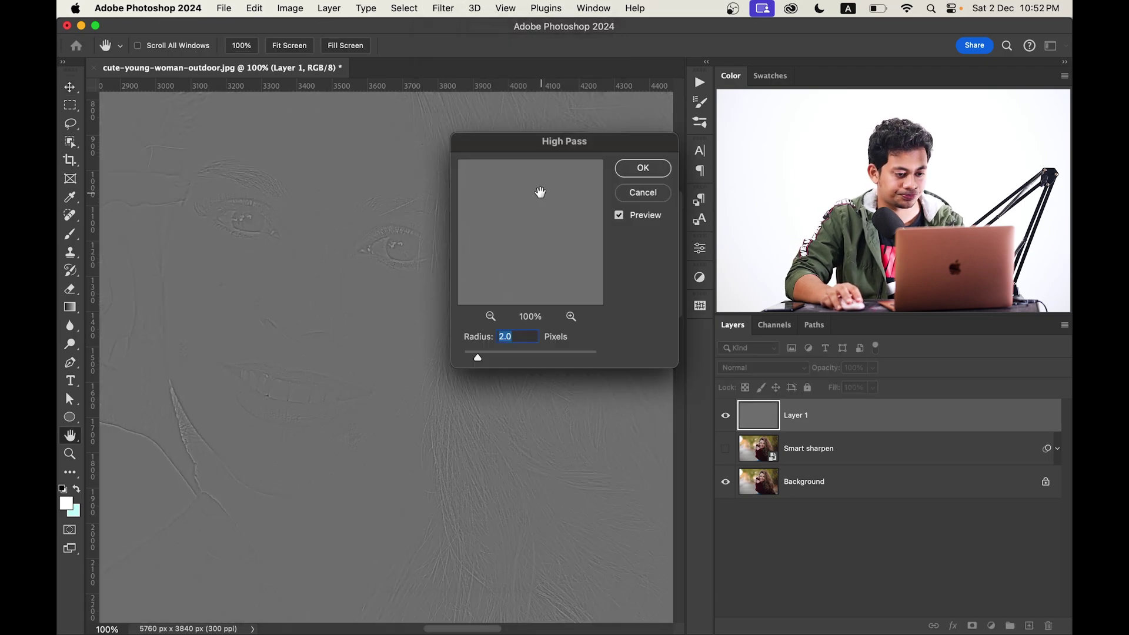
{"action": "left_click_drag", "start_coordinate": [563, 154], "coordinate": [563, 155]}
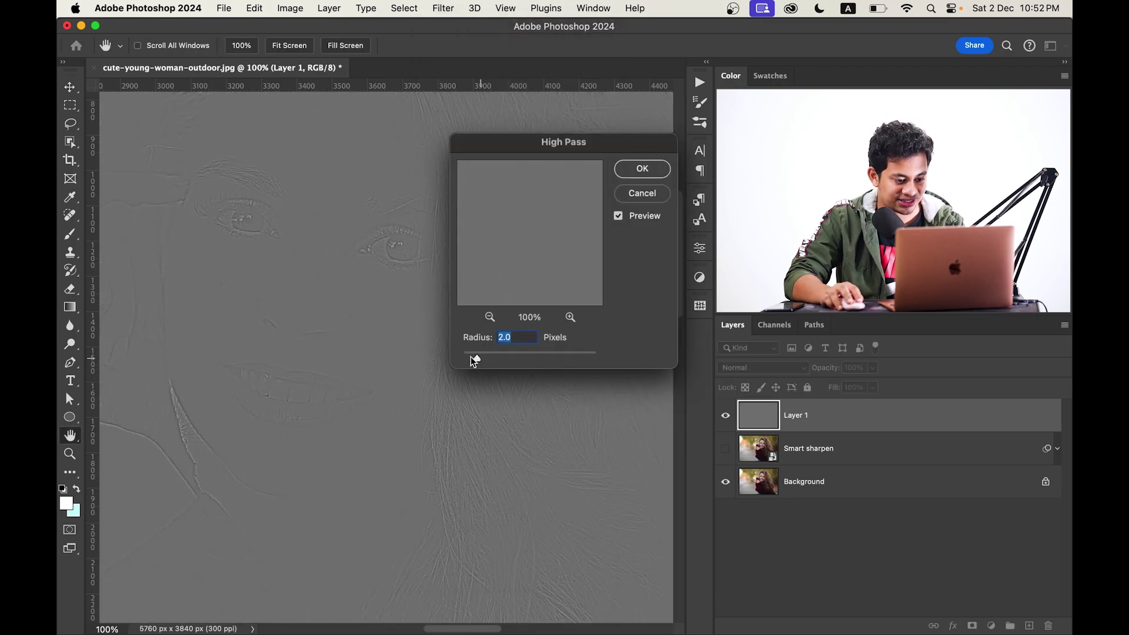
{"action": "left_click_drag", "start_coordinate": [470, 357], "coordinate": [467, 357]}
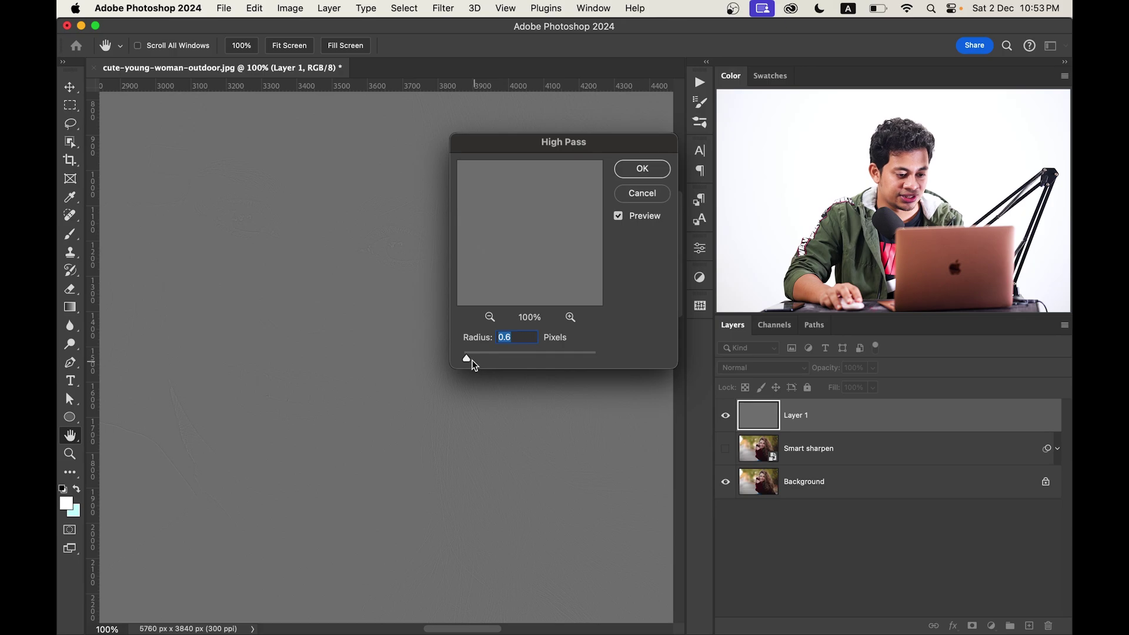
{"action": "left_click_drag", "start_coordinate": [472, 360], "coordinate": [464, 358]}
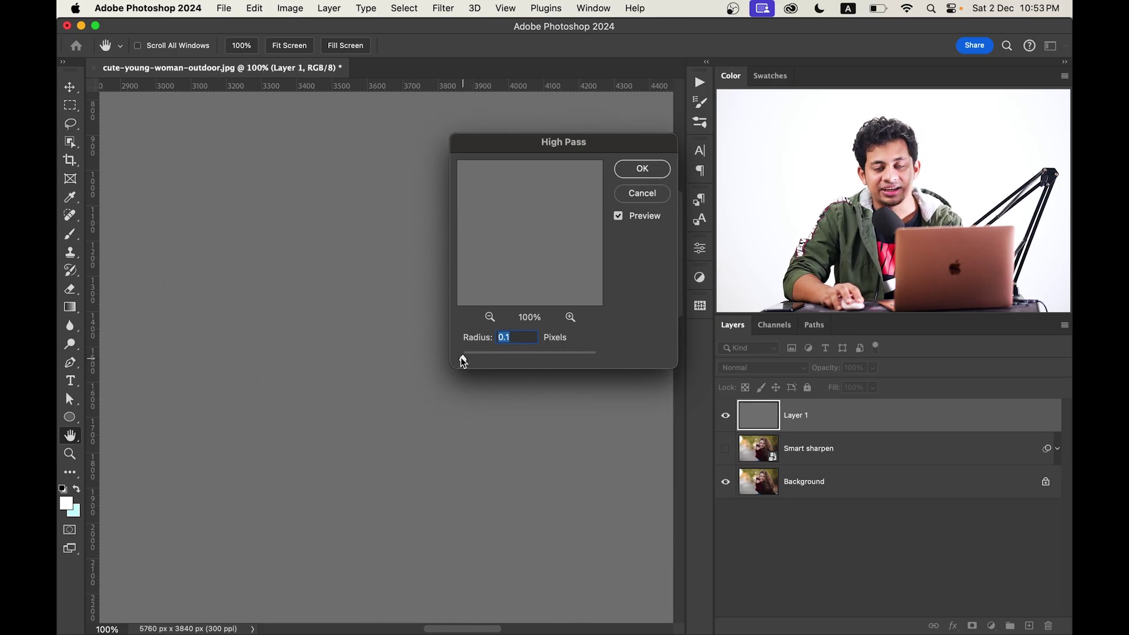
{"action": "left_click_drag", "start_coordinate": [464, 359], "coordinate": [471, 359]}
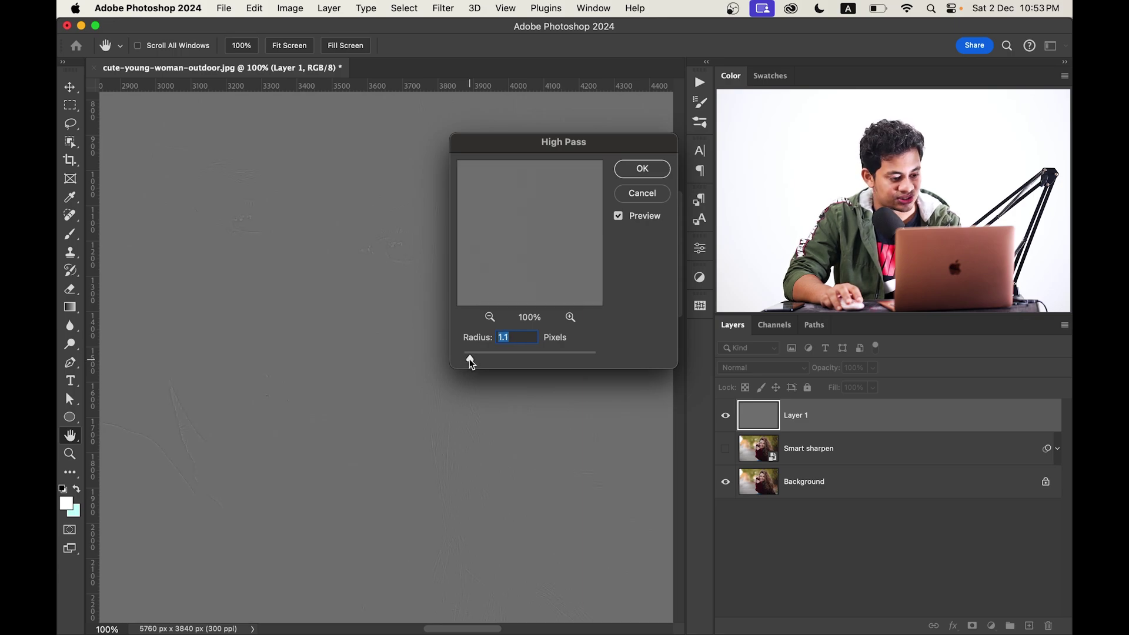
Set the High Pass radius to 2.2 pixels, checking the eye and mouth edges at 200% zoom, and apply the filter
{"action": "left_click_drag", "start_coordinate": [302, 382], "coordinate": [341, 369]}
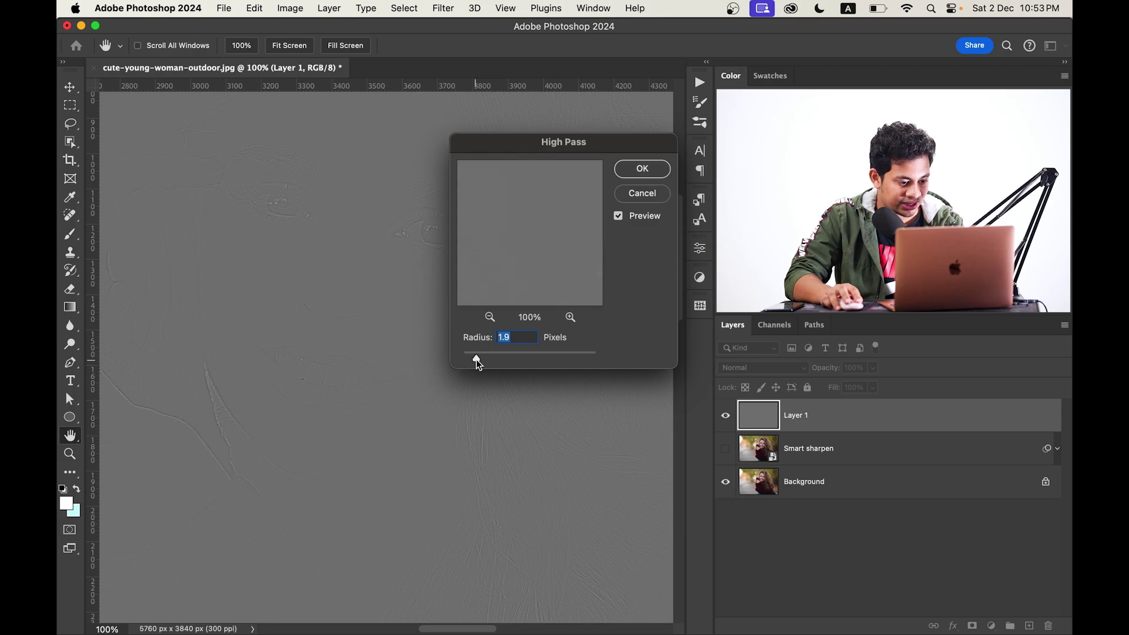
{"action": "left_click_drag", "start_coordinate": [476, 359], "coordinate": [481, 359]}
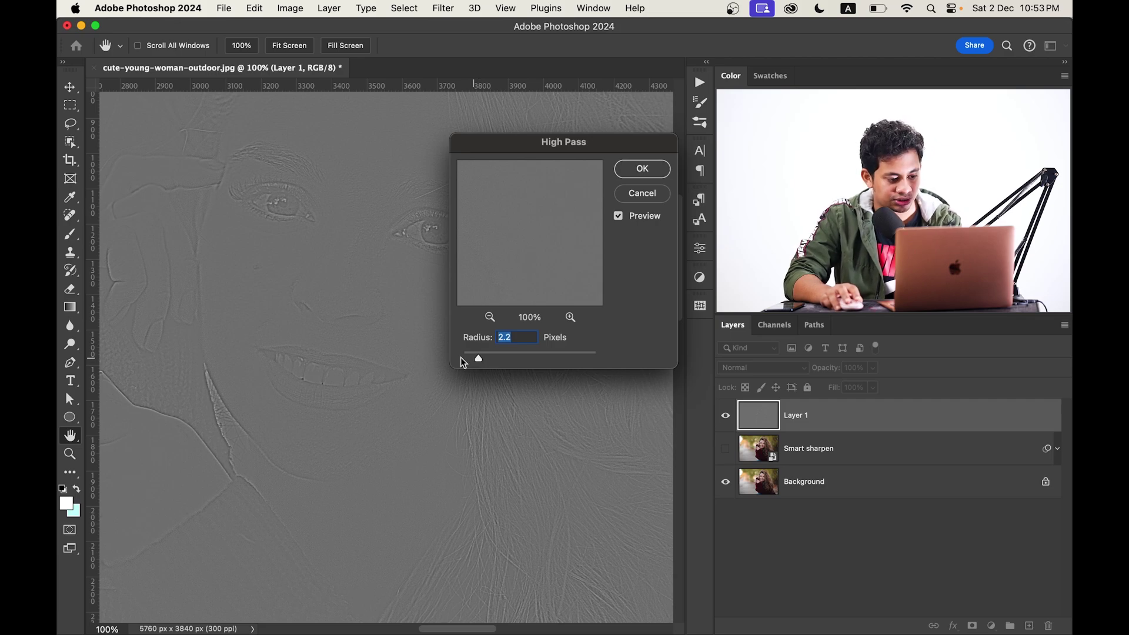
{"action": "left_click", "coordinate": [328, 373], "text": "super"}
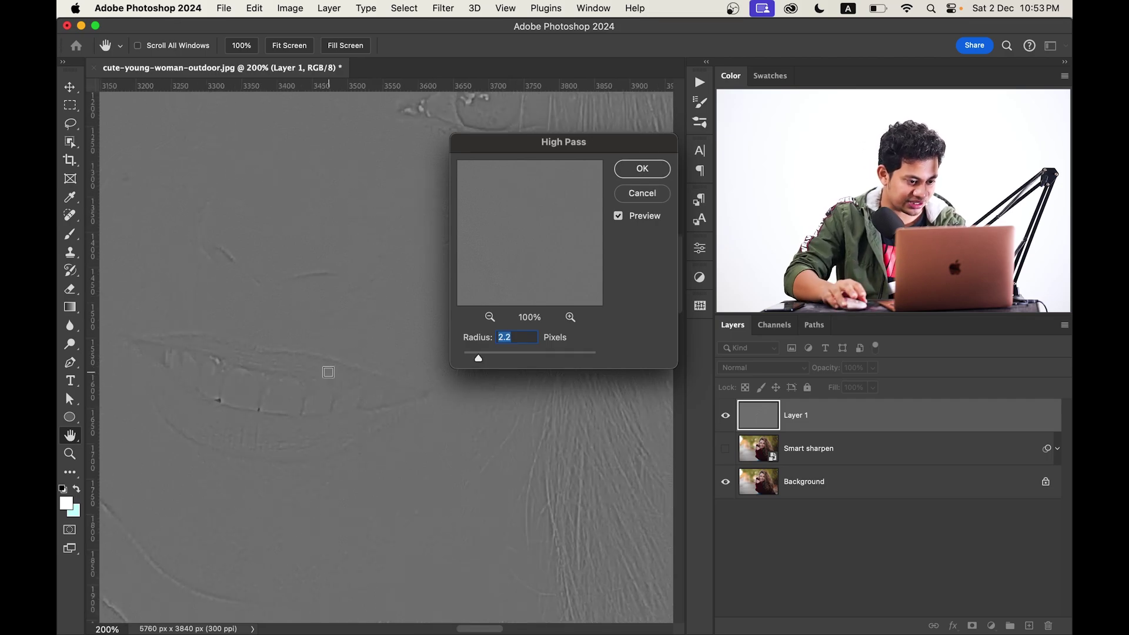
{"action": "scroll", "coordinate": [343, 338], "scroll_direction": "left", "scroll_amount": 1}
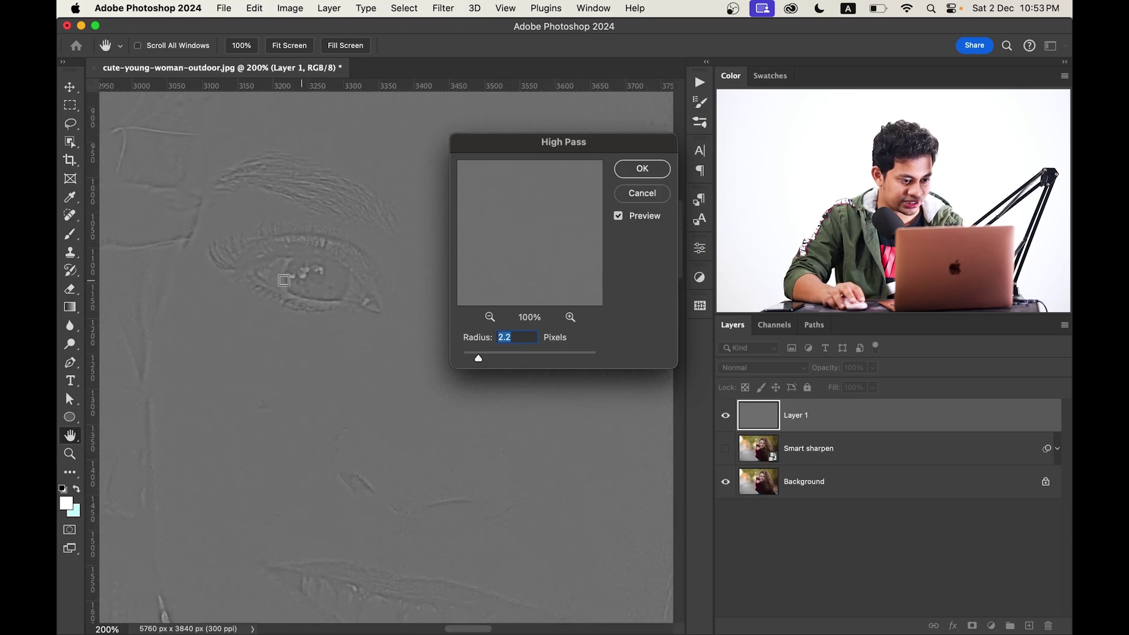
{"action": "scroll", "coordinate": [254, 340], "scroll_direction": "down", "scroll_amount": 5}
{"action": "scroll", "coordinate": [253, 294], "scroll_direction": "down", "scroll_amount": 5}
{"action": "scroll", "coordinate": [253, 294], "scroll_direction": "right", "scroll_amount": 3}
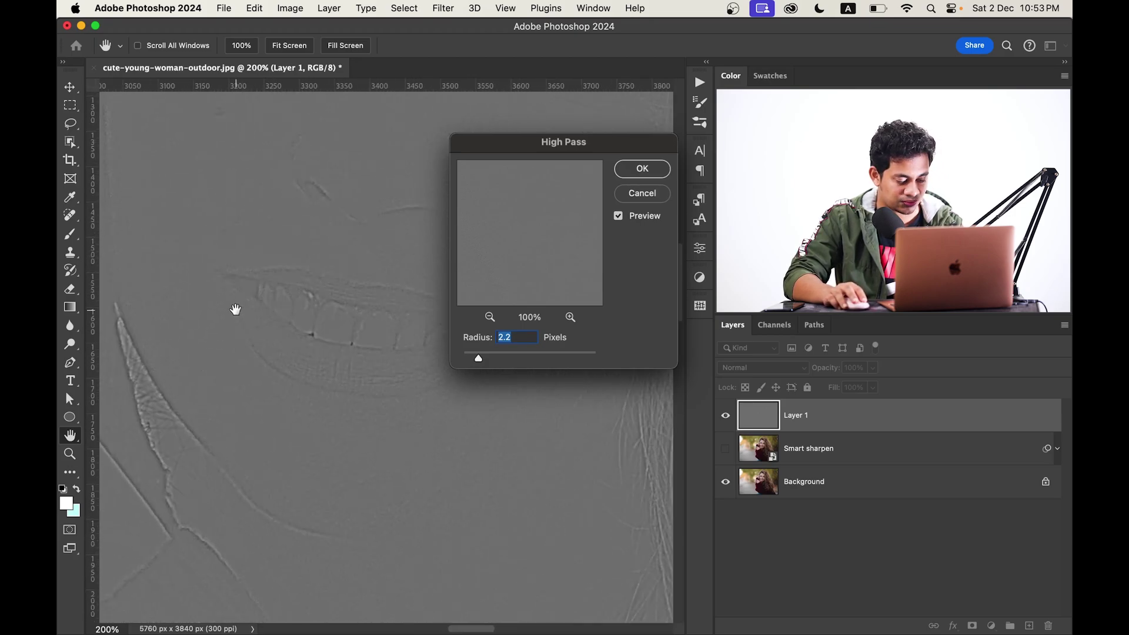
{"action": "left_click", "coordinate": [641, 170]}
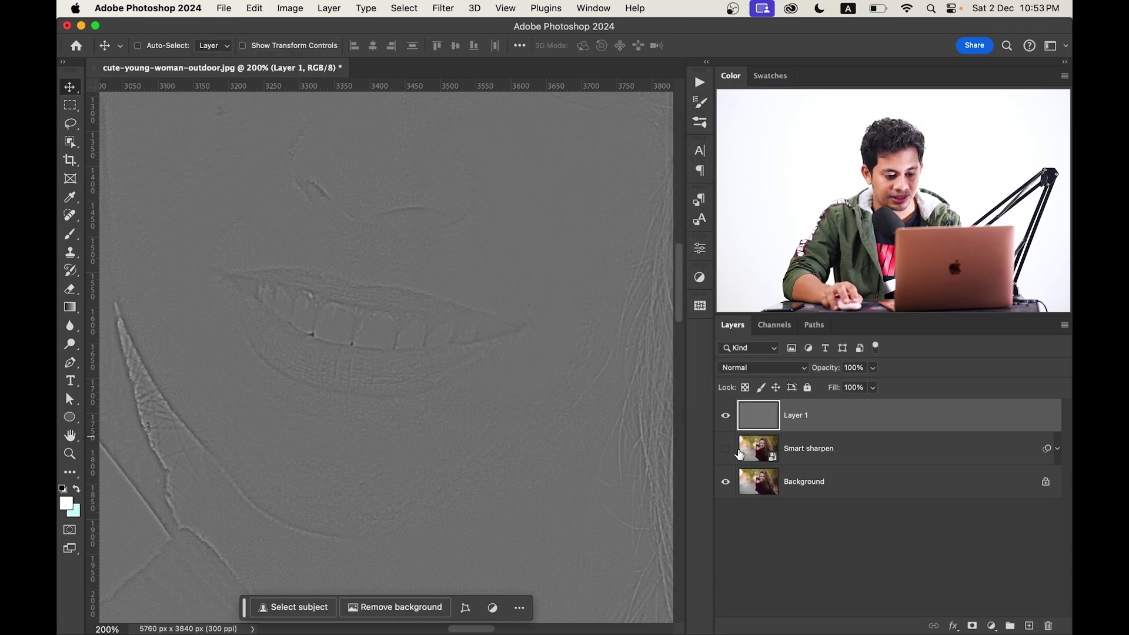
Set the blend mode of the High Pass layer to Overlay
{"action": "left_click", "coordinate": [787, 369]}
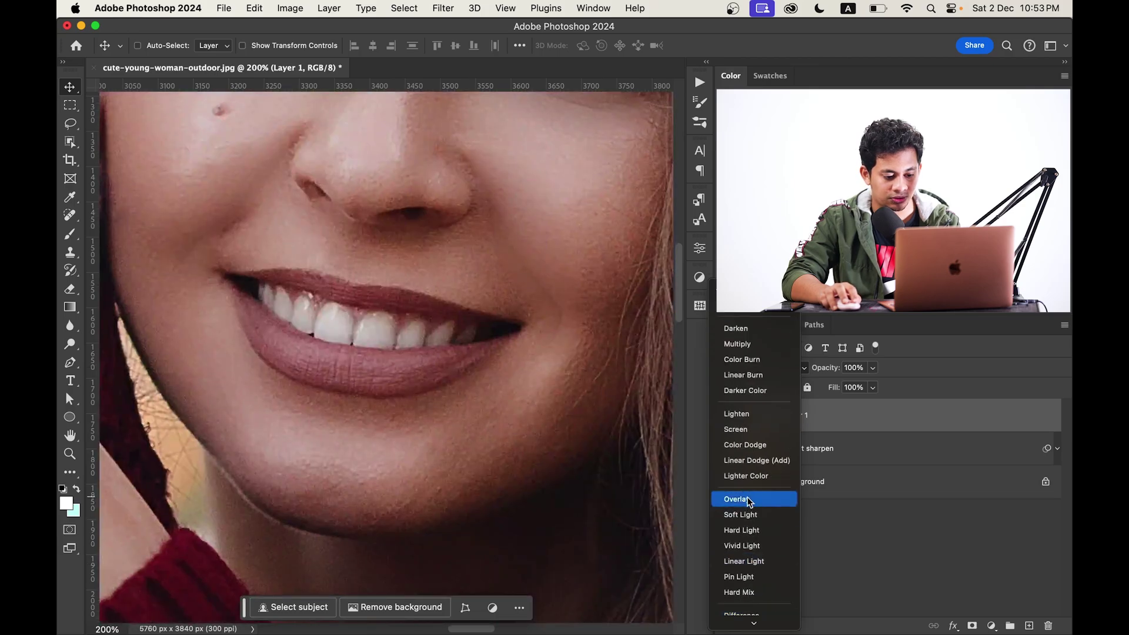
{"action": "left_click", "coordinate": [749, 499]}
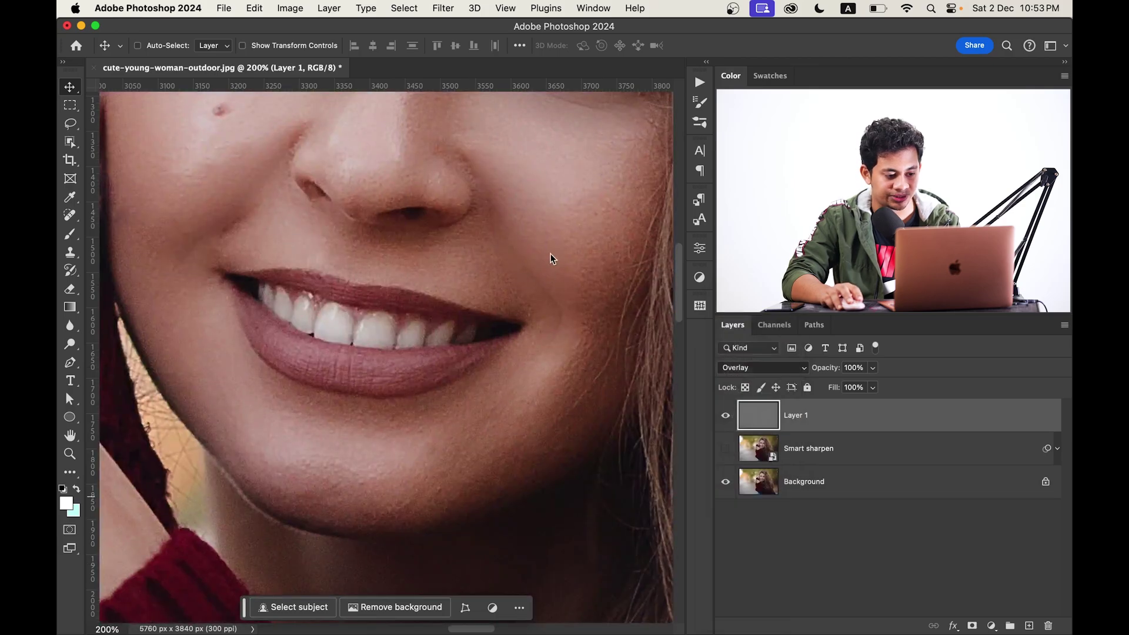
Compare the eye area at 200% zoom with the High Pass layer hidden and shown
{"action": "left_click_drag", "start_coordinate": [550, 255], "coordinate": [524, 546]}
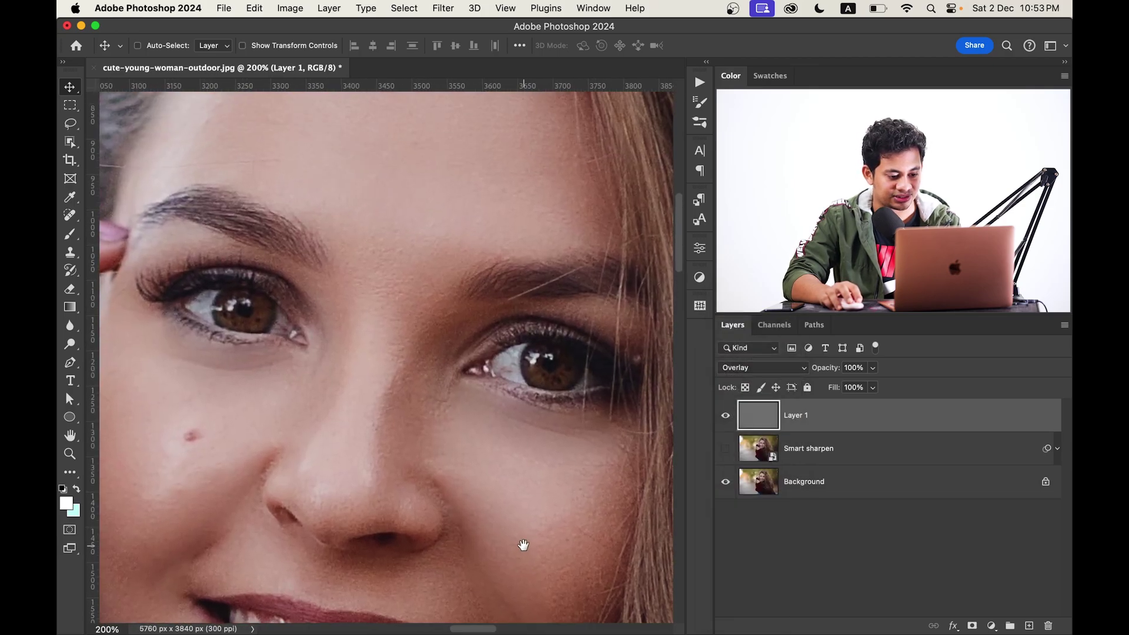
{"action": "left_click", "coordinate": [727, 417]}
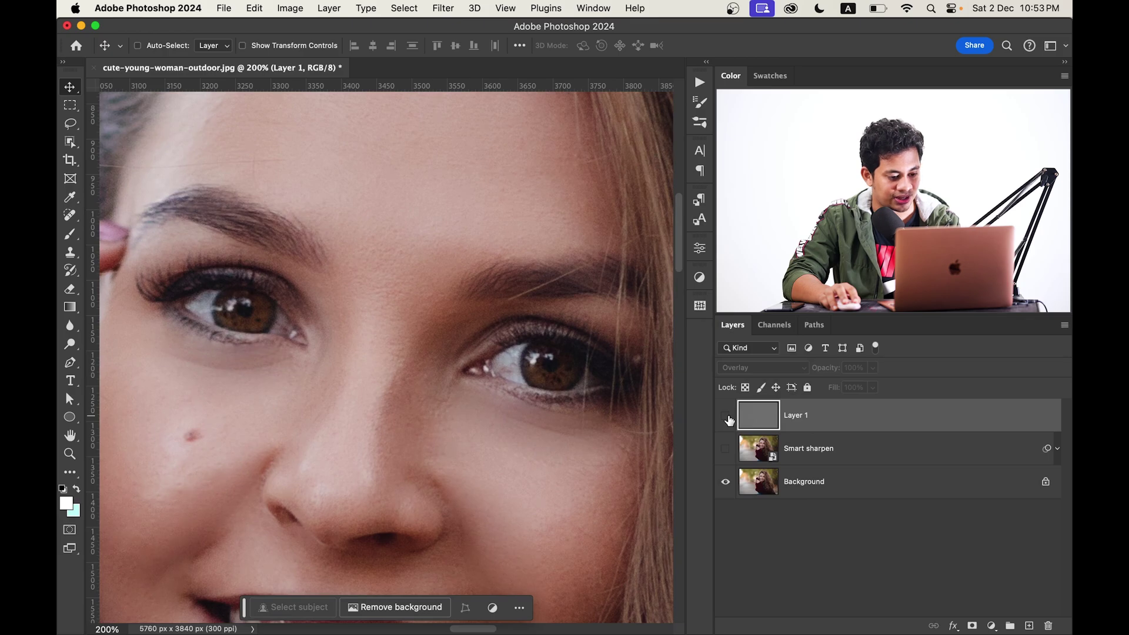
{"action": "left_click", "coordinate": [729, 419]}
{"action": "left_click", "coordinate": [728, 419]}
{"action": "left_click", "coordinate": [729, 419]}
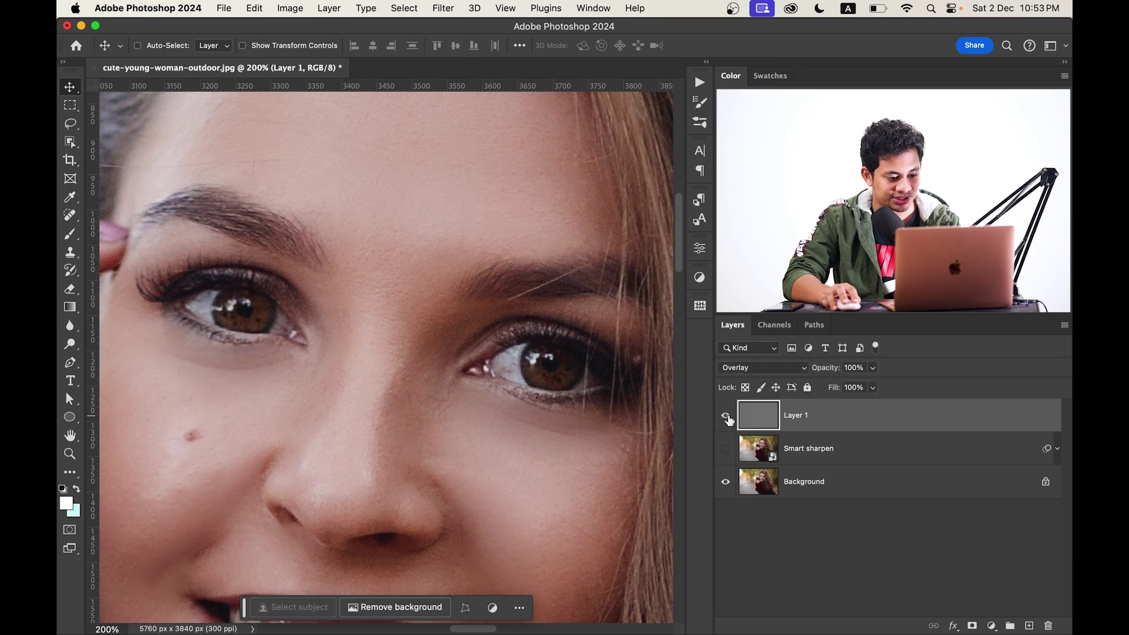
{"action": "left_click_drag", "start_coordinate": [613, 396], "coordinate": [594, 389]}
{"action": "left_click", "coordinate": [728, 417]}
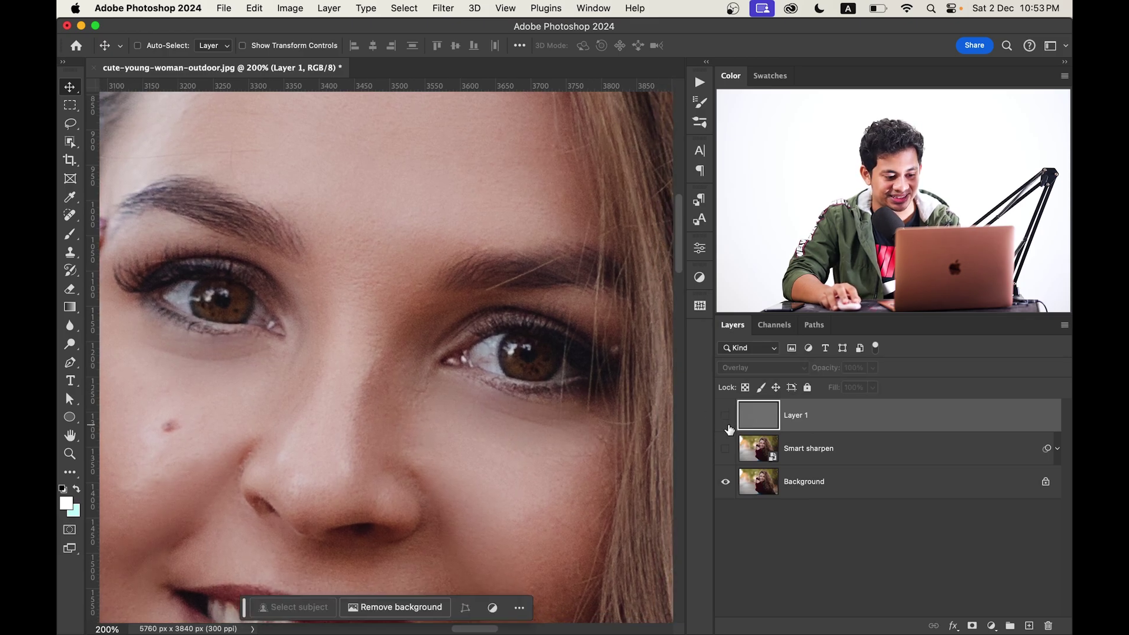
{"action": "left_click", "coordinate": [727, 417]}
{"action": "left_click", "coordinate": [727, 418]}
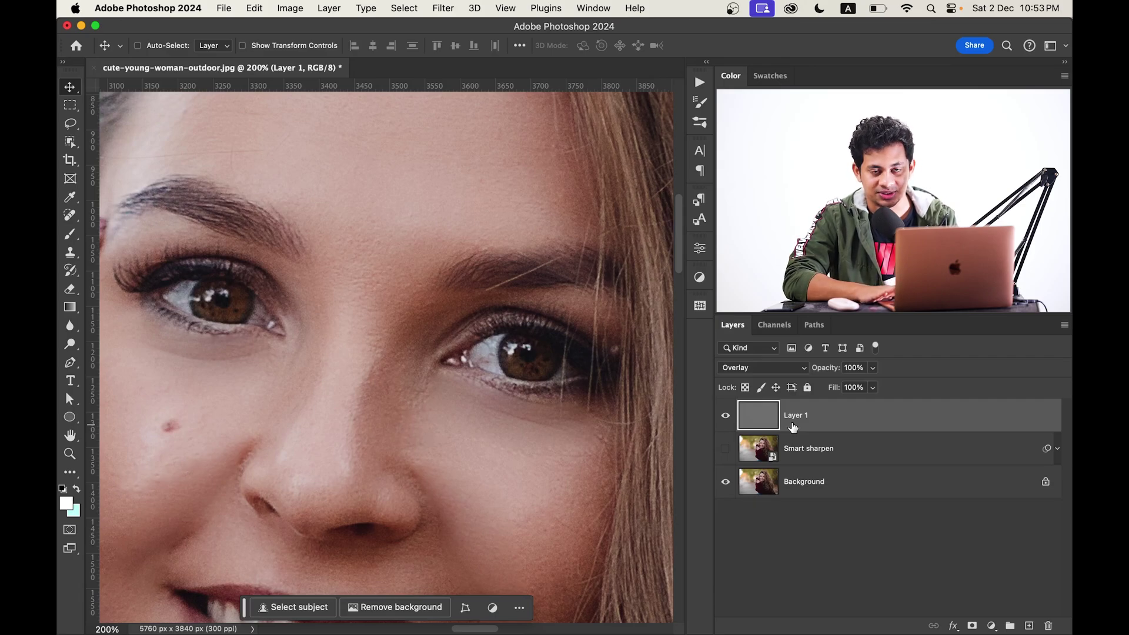
{"action": "left_click", "coordinate": [727, 418]}
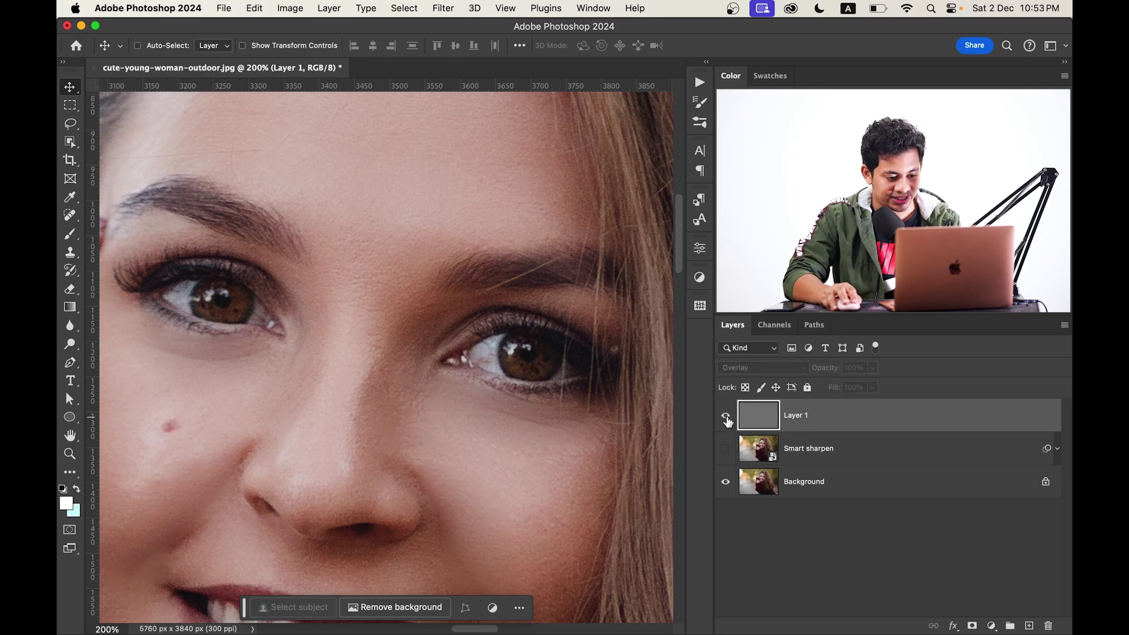
{"action": "left_click", "coordinate": [726, 418]}
{"action": "left_click", "coordinate": [727, 417]}
{"action": "left_click", "coordinate": [726, 417]}
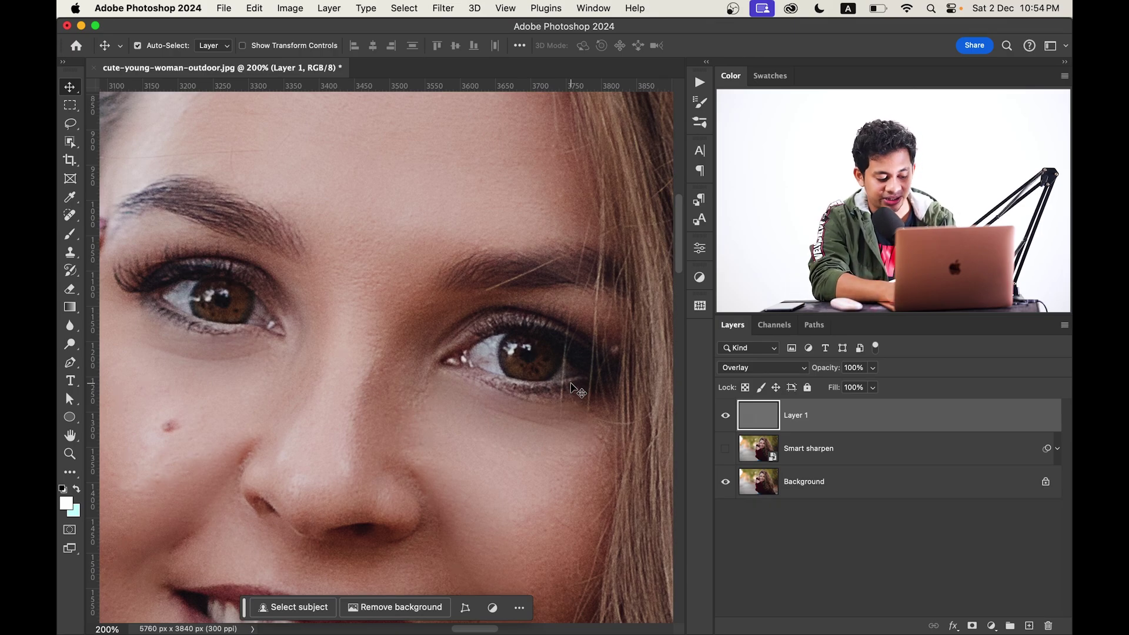
Try strengthening the sharpening with a duplicate High Pass layer at 83% opacity, and discard the duplicate
{"action": "key", "text": "super+j"}
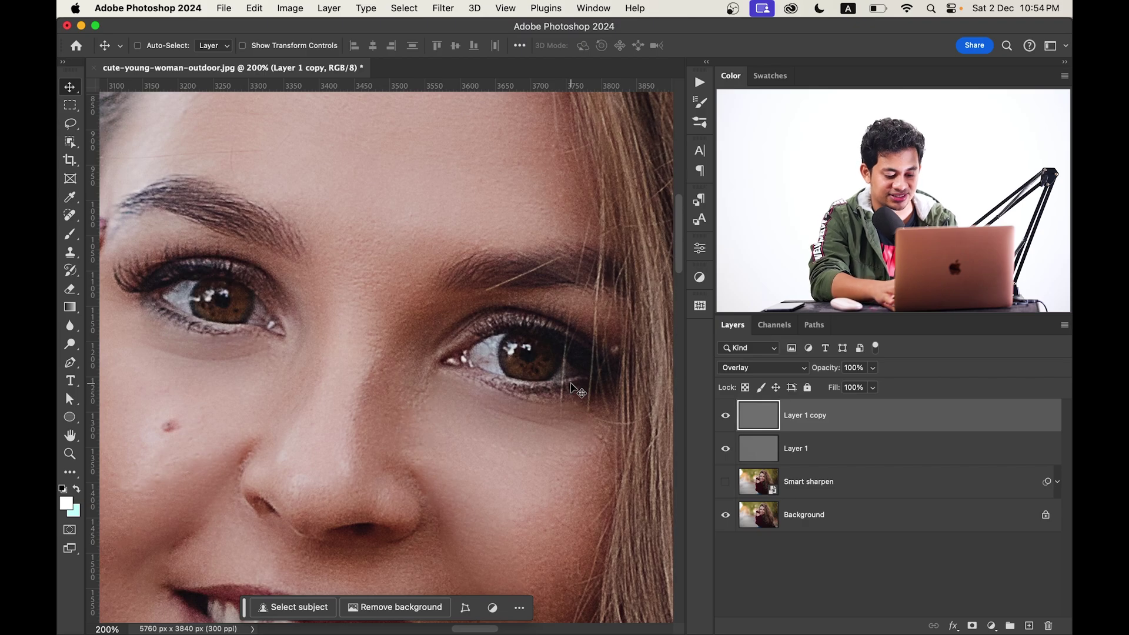
{"action": "key", "text": "super+minus"}
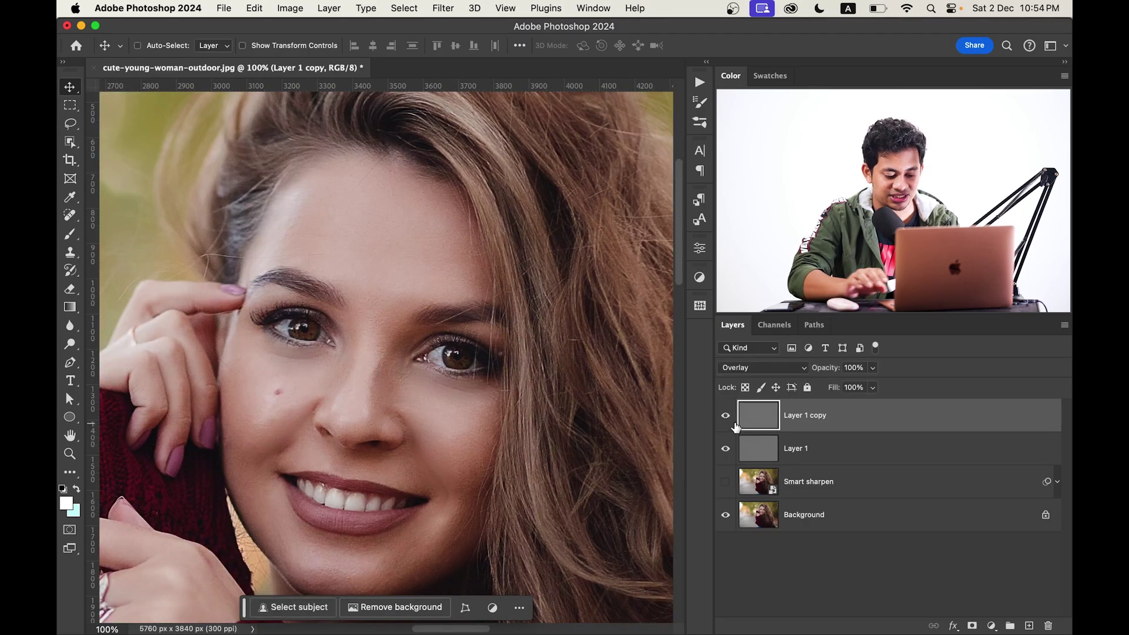
{"action": "key", "text": "super+plus"}
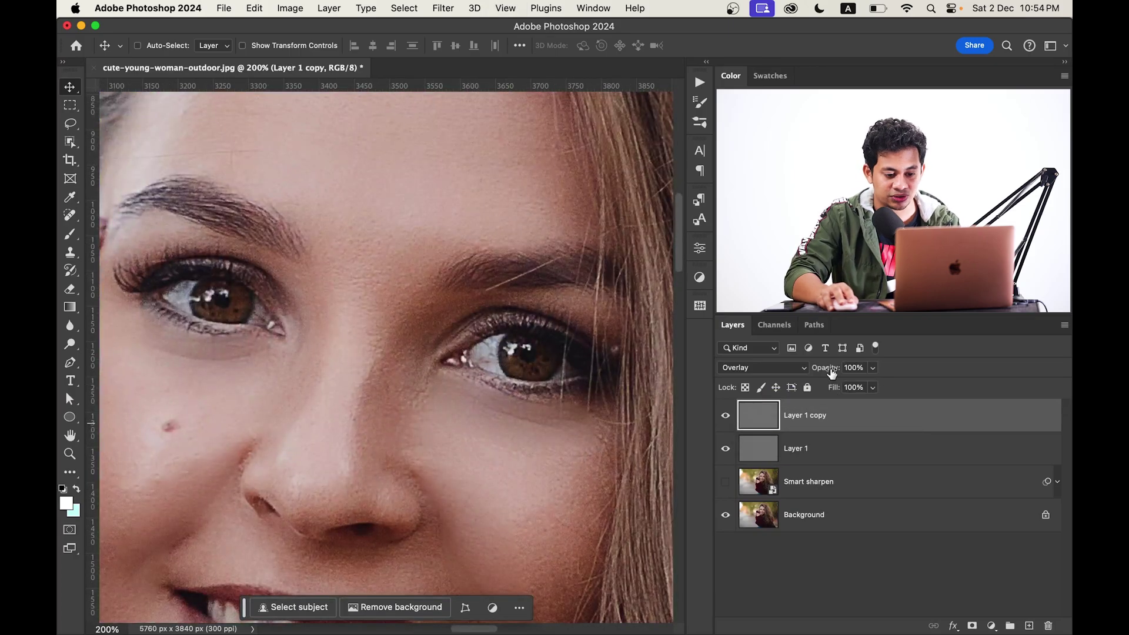
{"action": "mouse_move", "coordinate": [831, 371]}
{"action": "left_mouse_down"}
{"action": "mouse_move", "coordinate": [810, 372]}
{"action": "mouse_move", "coordinate": [830, 377]}
{"action": "mouse_move", "coordinate": [817, 377]}
{"action": "left_mouse_up"}
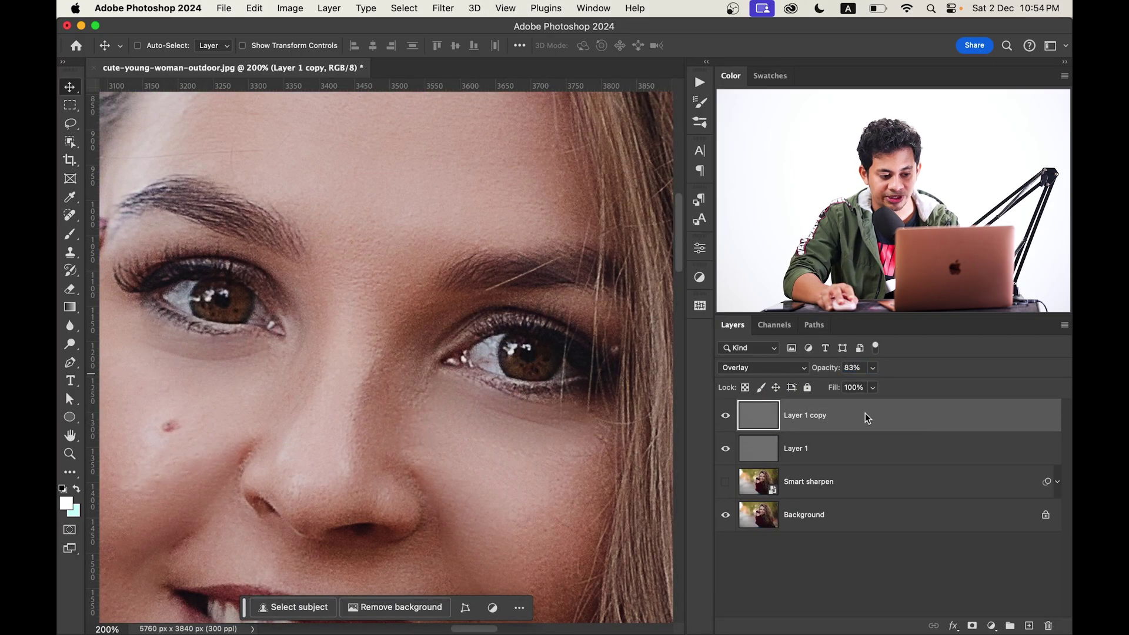
{"action": "left_click", "coordinate": [1051, 623]}
Duplicate the High Pass layer and add a black layer mask to the copy
{"action": "left_click_drag", "start_coordinate": [495, 393], "coordinate": [465, 389]}
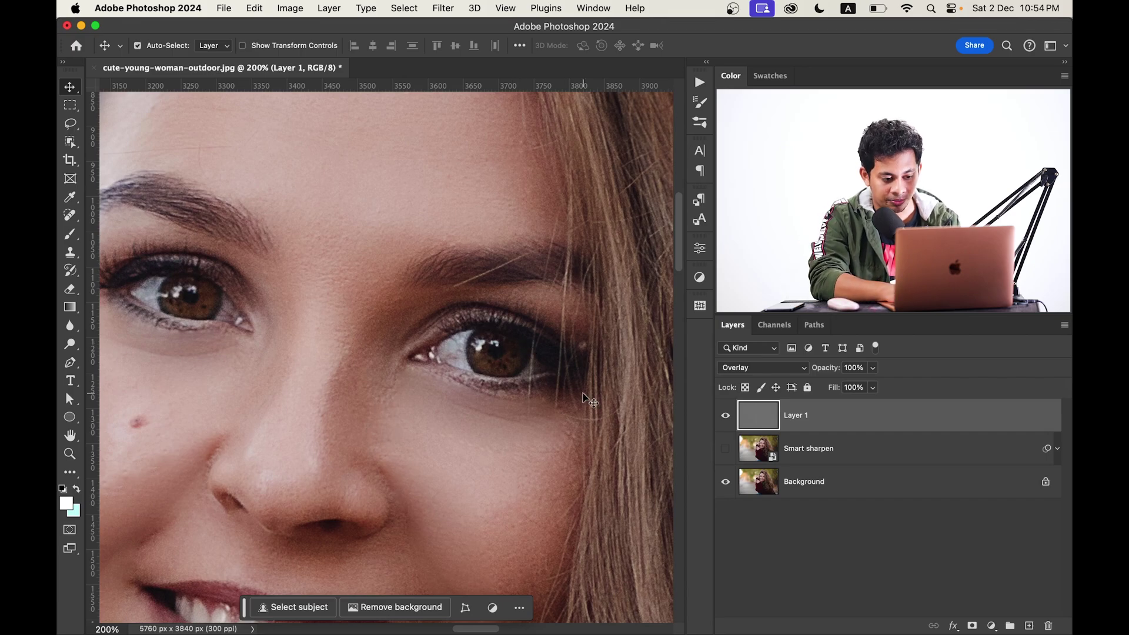
{"action": "key", "text": "ctrl+j"}
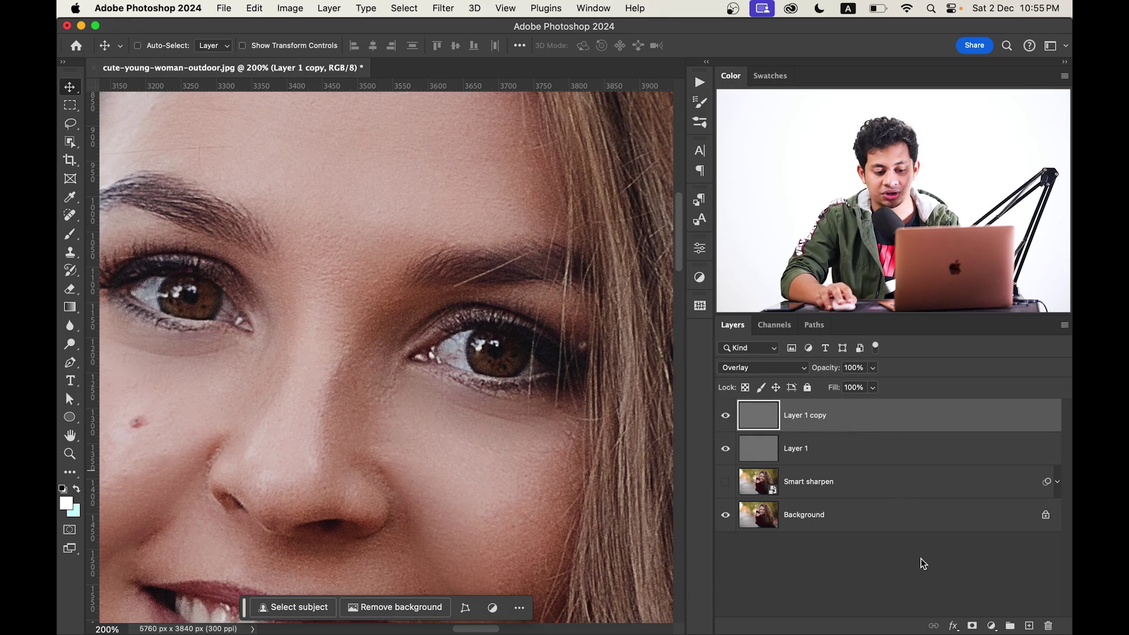
{"action": "left_click", "coordinate": [973, 626], "text": "alt"}
Paint white on the copy's mask over both eyes with a 100 px brush and compare the layer off and on
{"action": "scroll", "coordinate": [550, 337], "scroll_direction": "right", "scroll_amount": 1}
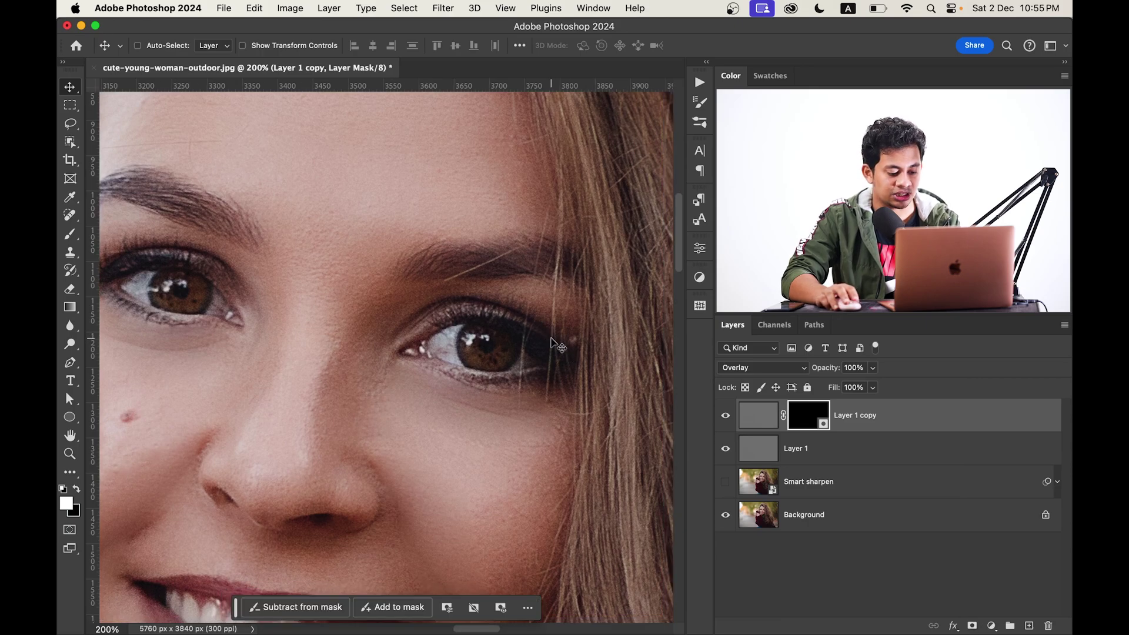
{"action": "key", "text": "b"}
{"action": "mouse_move", "coordinate": [449, 383]}
{"action": "left_mouse_down"}
{"action": "mouse_move", "coordinate": [317, 373]}
{"action": "mouse_move", "coordinate": [477, 361]}
{"action": "mouse_move", "coordinate": [437, 344]}
{"action": "mouse_move", "coordinate": [475, 340]}
{"action": "mouse_move", "coordinate": [506, 350]}
{"action": "left_mouse_up"}
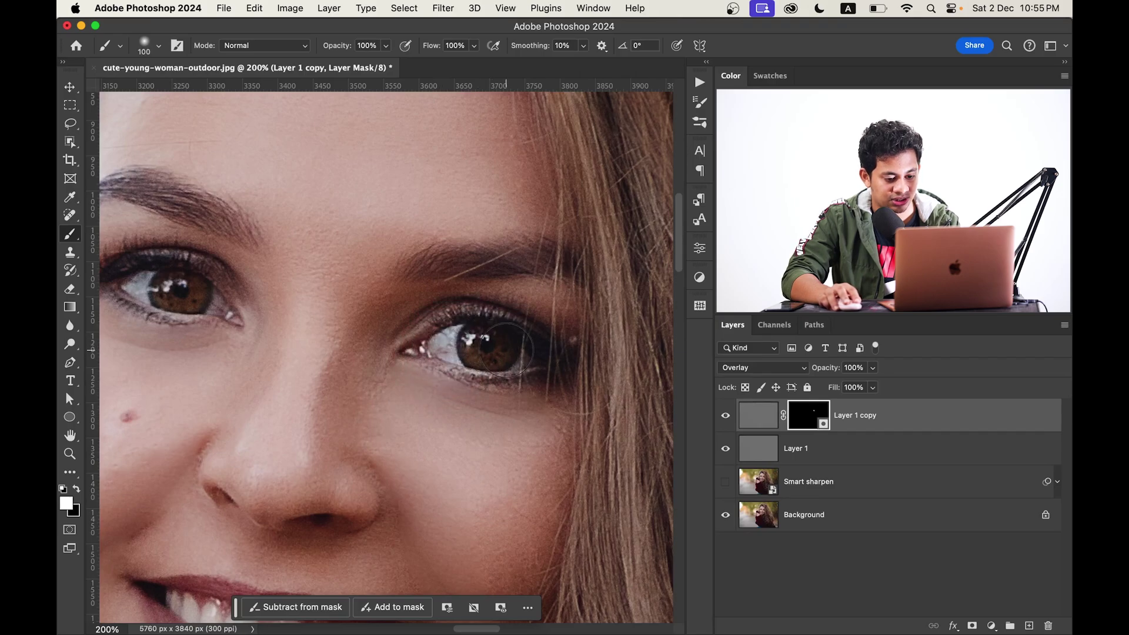
{"action": "left_click_drag", "start_coordinate": [338, 313], "coordinate": [481, 357]}
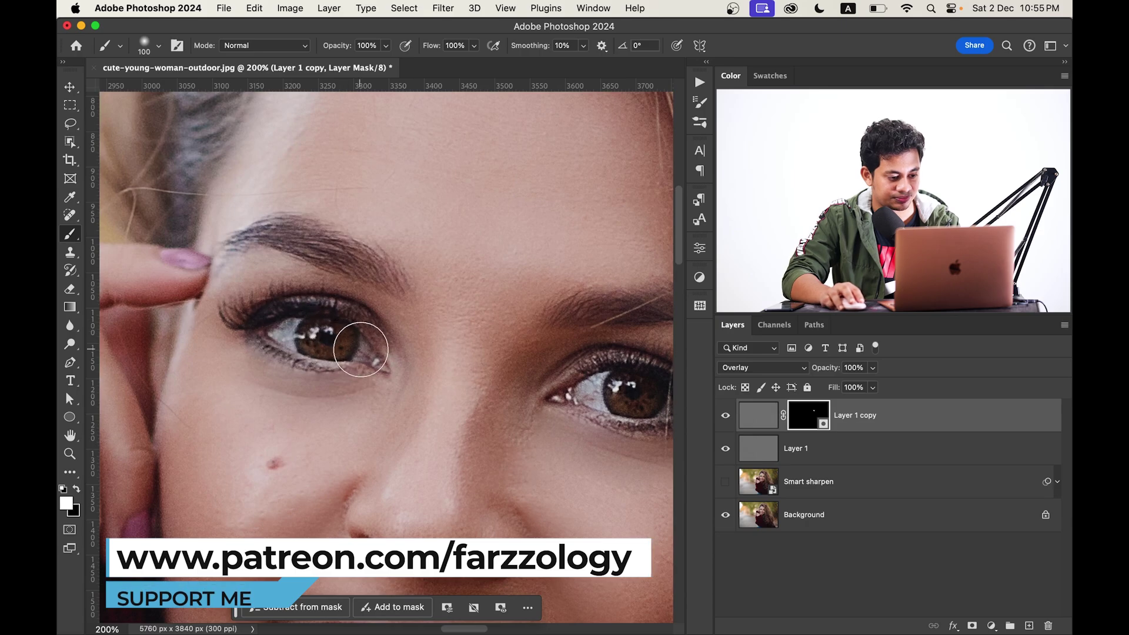
{"action": "left_click_drag", "start_coordinate": [454, 378], "coordinate": [389, 328]}
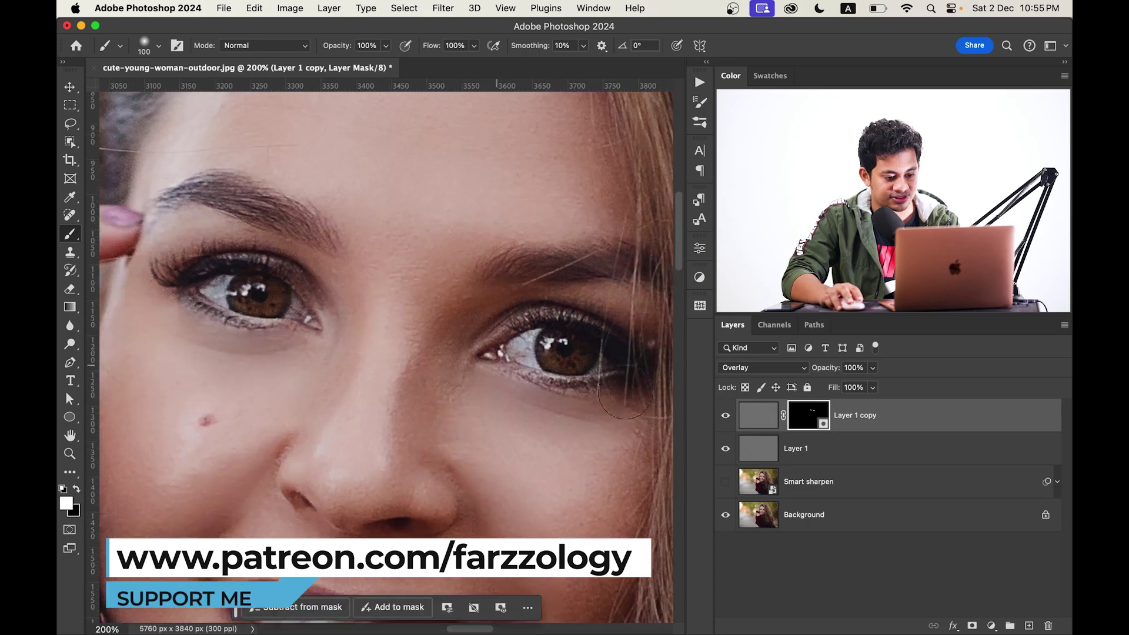
{"action": "left_click", "coordinate": [726, 416]}
{"action": "left_click", "coordinate": [727, 415]}
Paint white on the copy's mask over the mouth and, with the brush enlarged to 389 px, over the hair beside the face
{"action": "scroll", "coordinate": [520, 374], "scroll_direction": "down", "scroll_amount": 2}
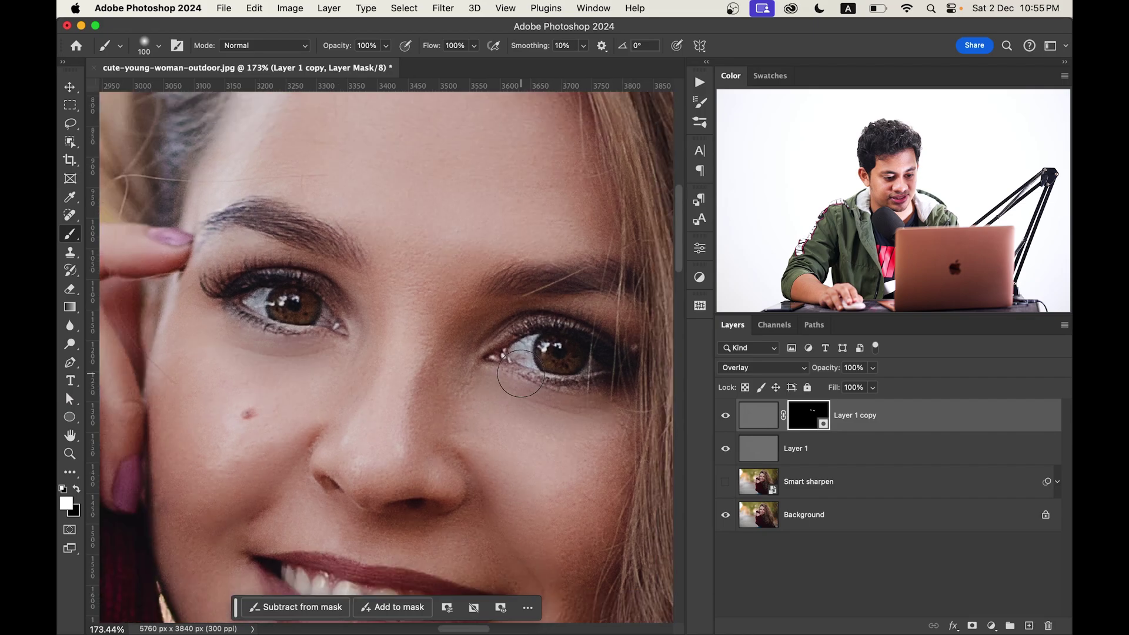
{"action": "scroll", "coordinate": [521, 374], "scroll_direction": "down", "scroll_amount": 1}
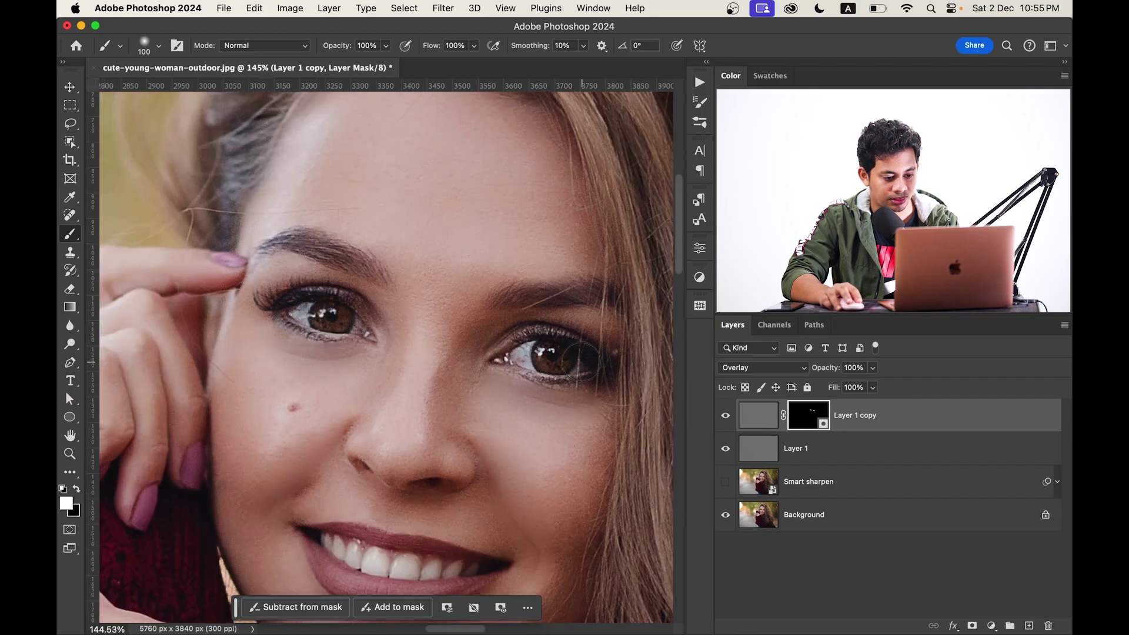
{"action": "scroll", "coordinate": [395, 440], "scroll_direction": "down", "scroll_amount": 2}
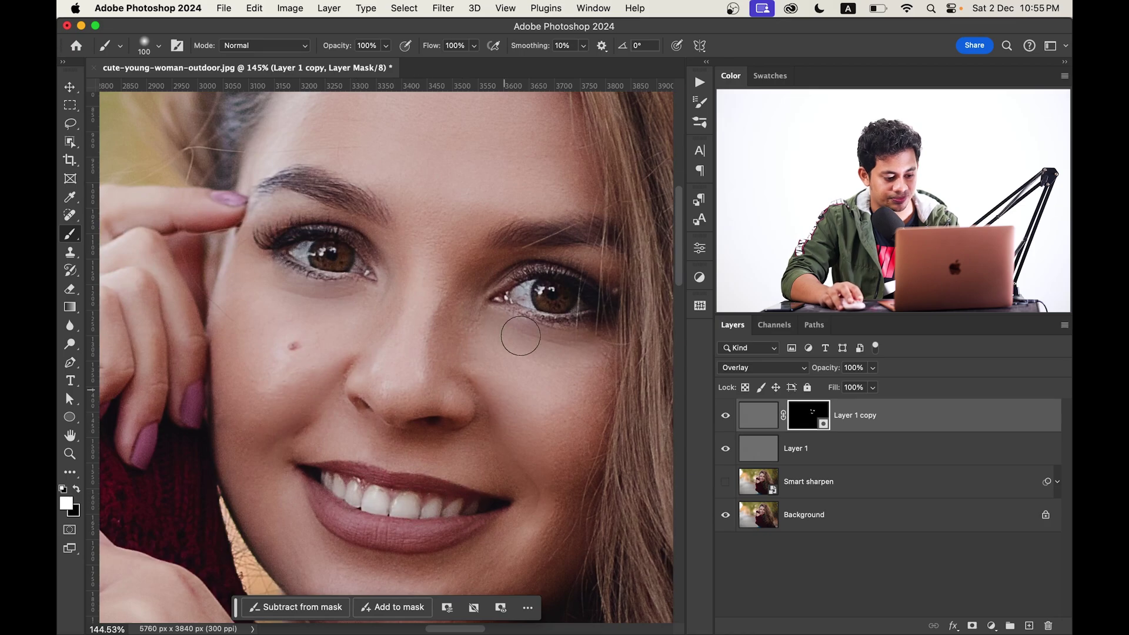
{"action": "scroll", "coordinate": [520, 335], "scroll_direction": "down", "scroll_amount": 4}
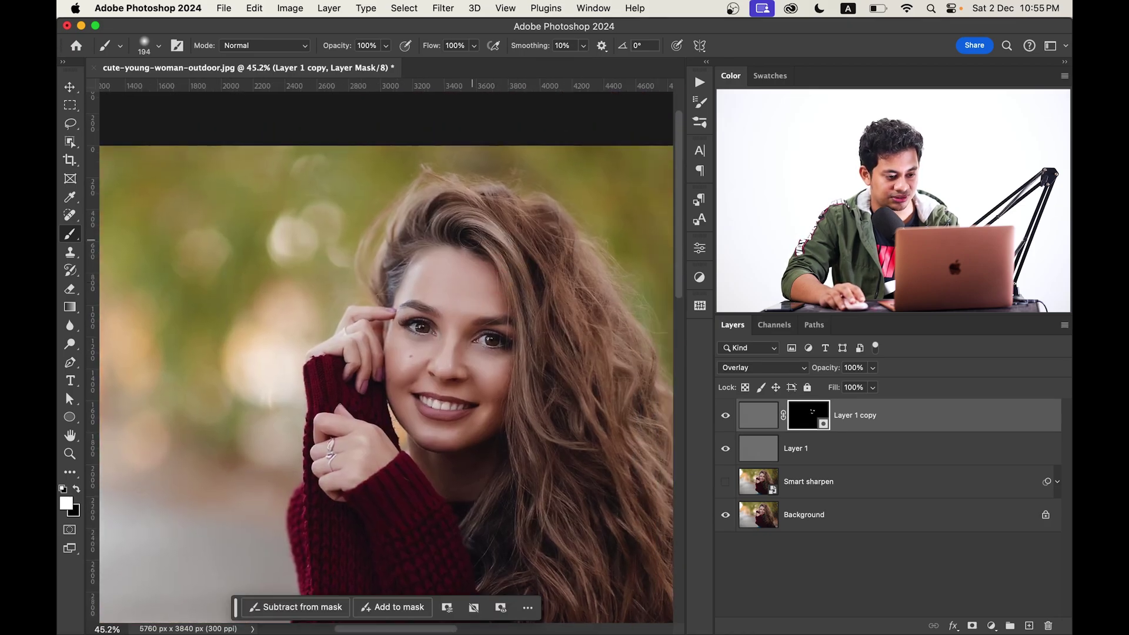
{"action": "mouse_move", "coordinate": [471, 238]}
{"action": "left_mouse_down"}
{"action": "mouse_move", "coordinate": [502, 247]}
{"action": "mouse_move", "coordinate": [535, 315]}
{"action": "mouse_move", "coordinate": [529, 397]}
{"action": "mouse_move", "coordinate": [546, 422]}
{"action": "mouse_move", "coordinate": [531, 459]}
{"action": "left_mouse_up"}
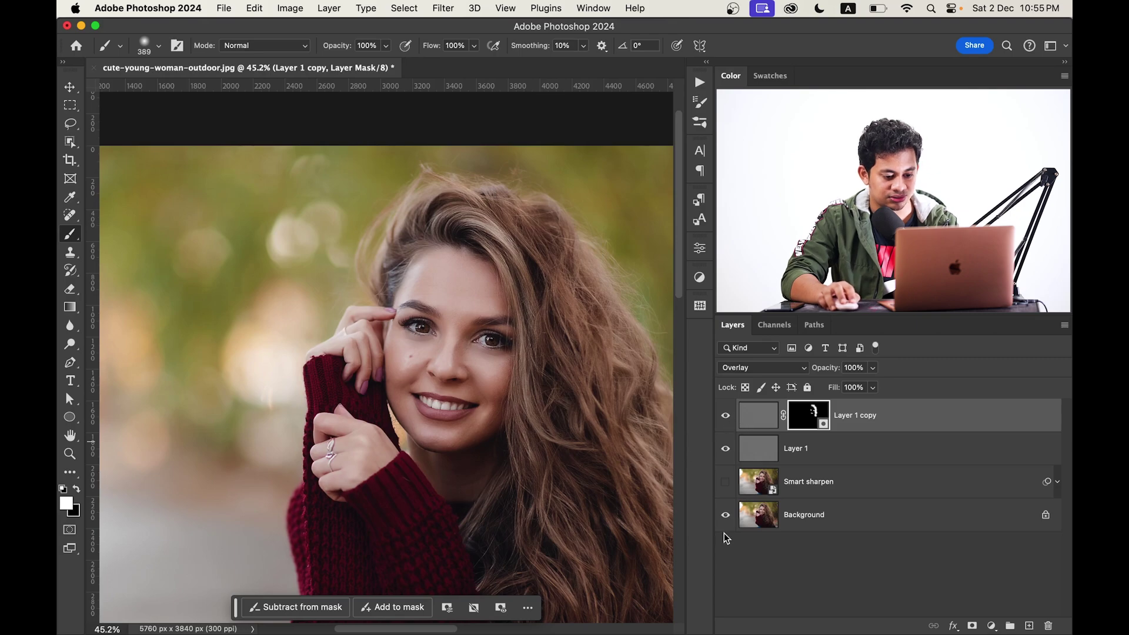
Compare the Background layer alone with the sharpened result, viewing the whole face and hair at about 56% zoom
{"action": "left_click", "coordinate": [726, 514], "text": "alt"}
{"action": "scroll", "coordinate": [504, 408], "scroll_direction": "up", "scroll_amount": 1}
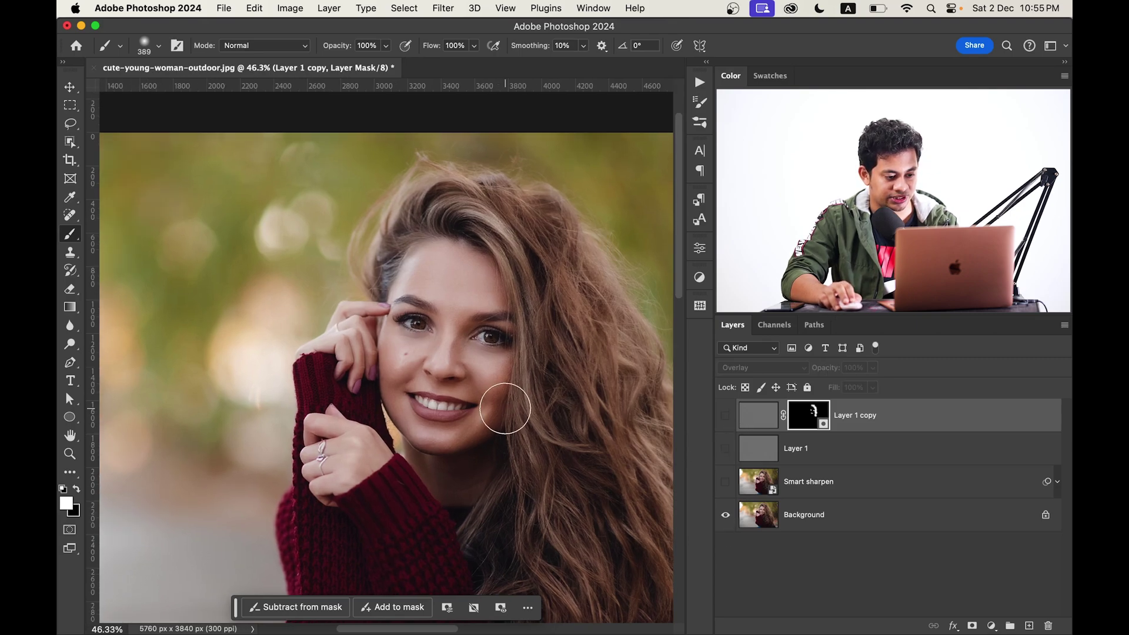
{"action": "scroll", "coordinate": [505, 408], "scroll_direction": "up", "scroll_amount": 4}
{"action": "scroll", "coordinate": [516, 403], "scroll_direction": "up", "scroll_amount": 4}
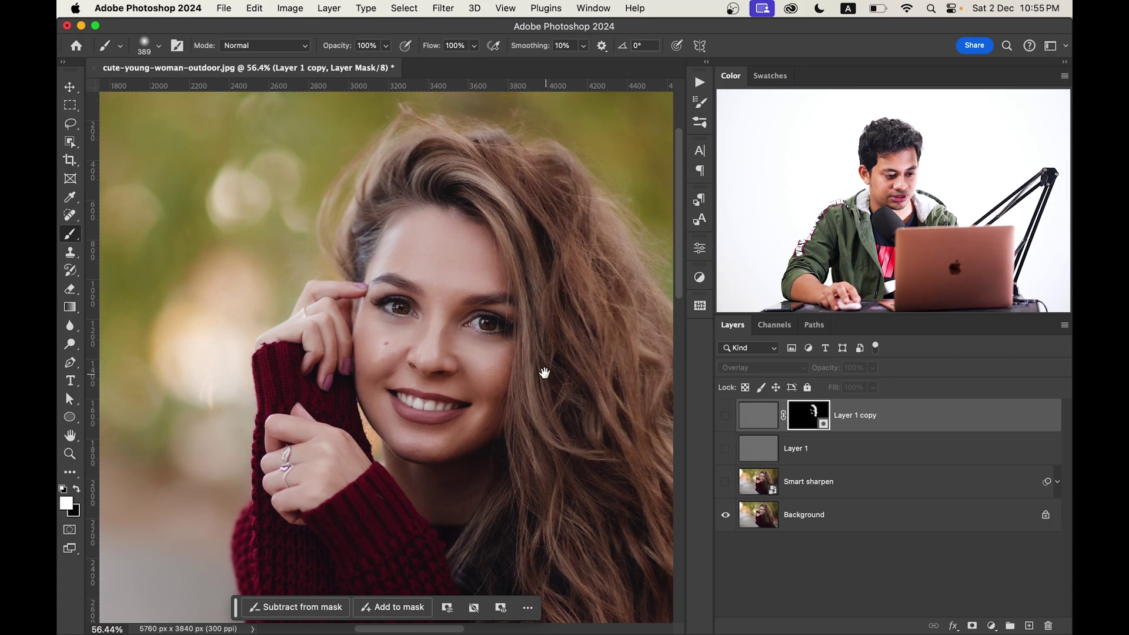
{"action": "left_click_drag", "start_coordinate": [544, 373], "coordinate": [517, 370]}
{"action": "left_click", "coordinate": [726, 515], "text": "alt"}
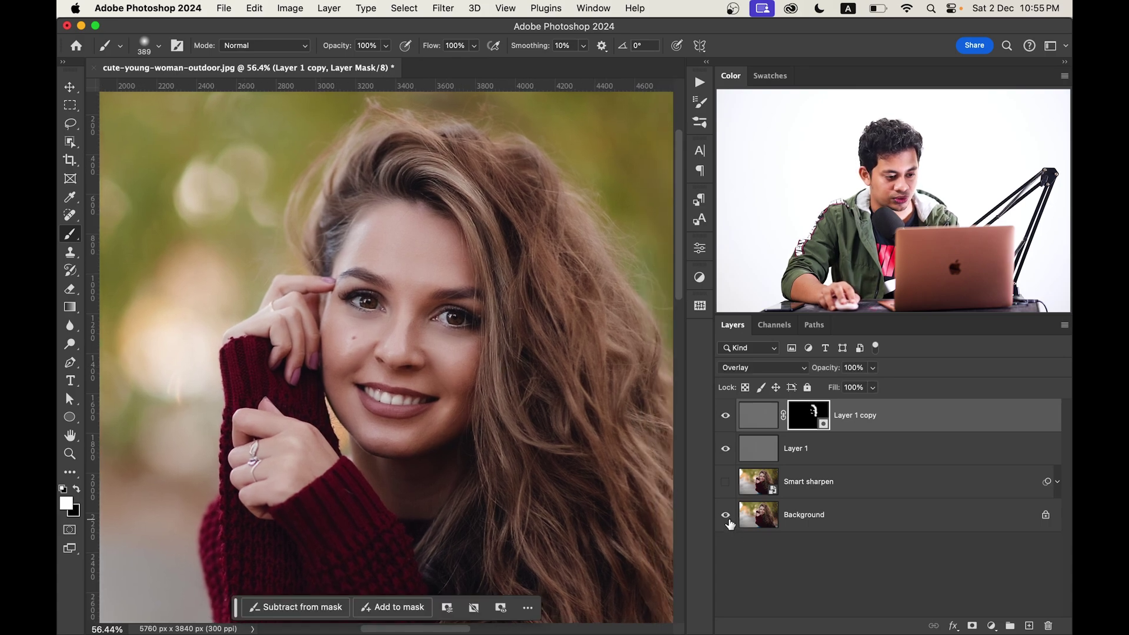
{"action": "left_click", "coordinate": [727, 519], "text": "alt"}
{"action": "left_click", "coordinate": [727, 519], "text": "alt"}
{"action": "left_click", "coordinate": [727, 519], "text": "alt"}
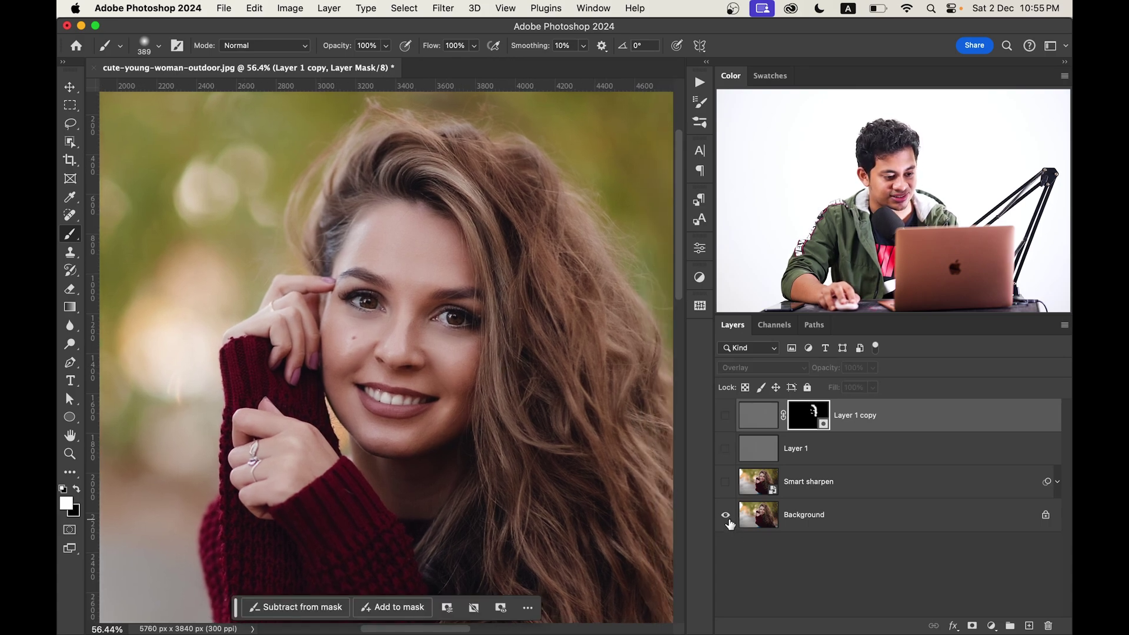
{"action": "left_click", "coordinate": [727, 519], "text": "alt"}
{"action": "left_click", "coordinate": [727, 519], "text": "alt"}
{"action": "left_click", "coordinate": [727, 518], "text": "alt"}
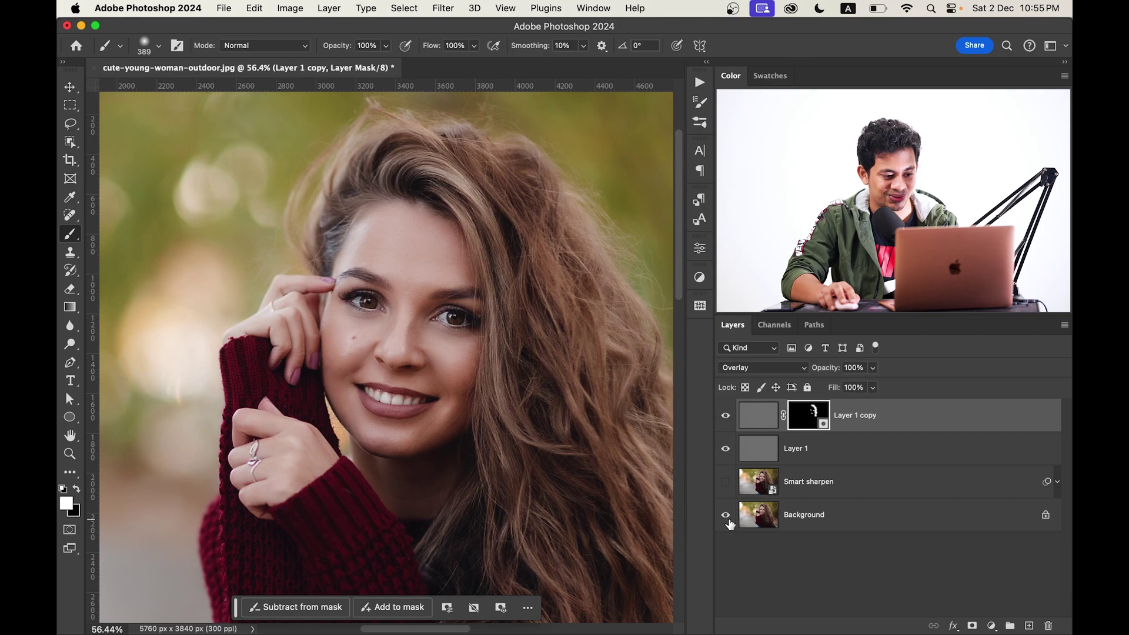
{"action": "left_click", "coordinate": [727, 519], "text": "alt"}
{"action": "left_click", "coordinate": [727, 518], "text": "alt"}
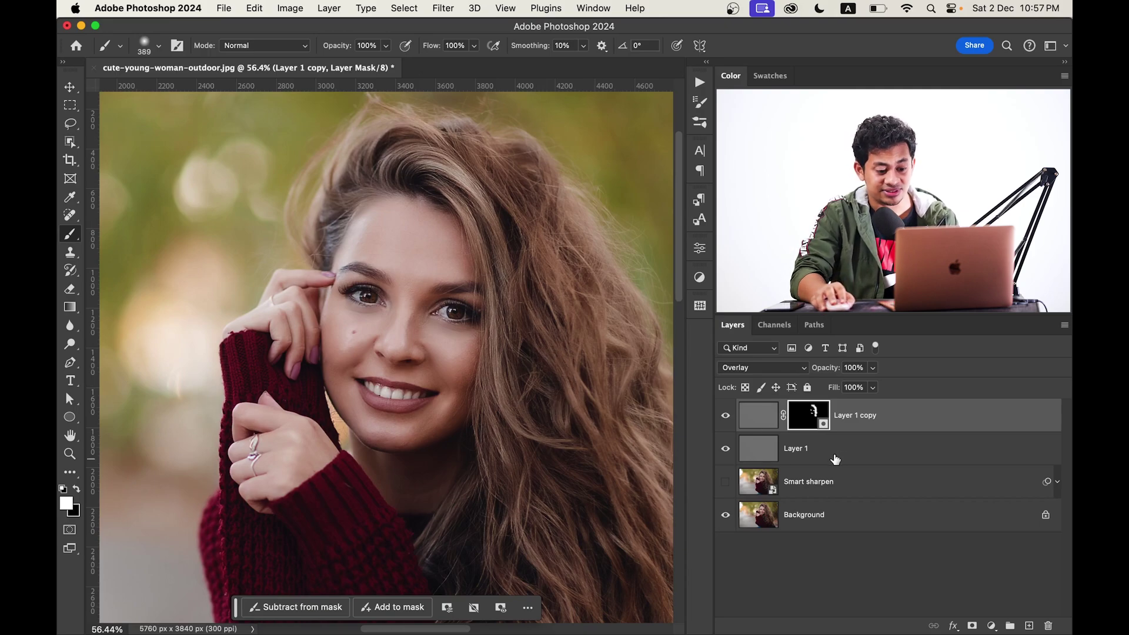
Group the High Pass layer and its masked copy, and name the group "High pass sharpen"
{"action": "left_click", "coordinate": [851, 476]}
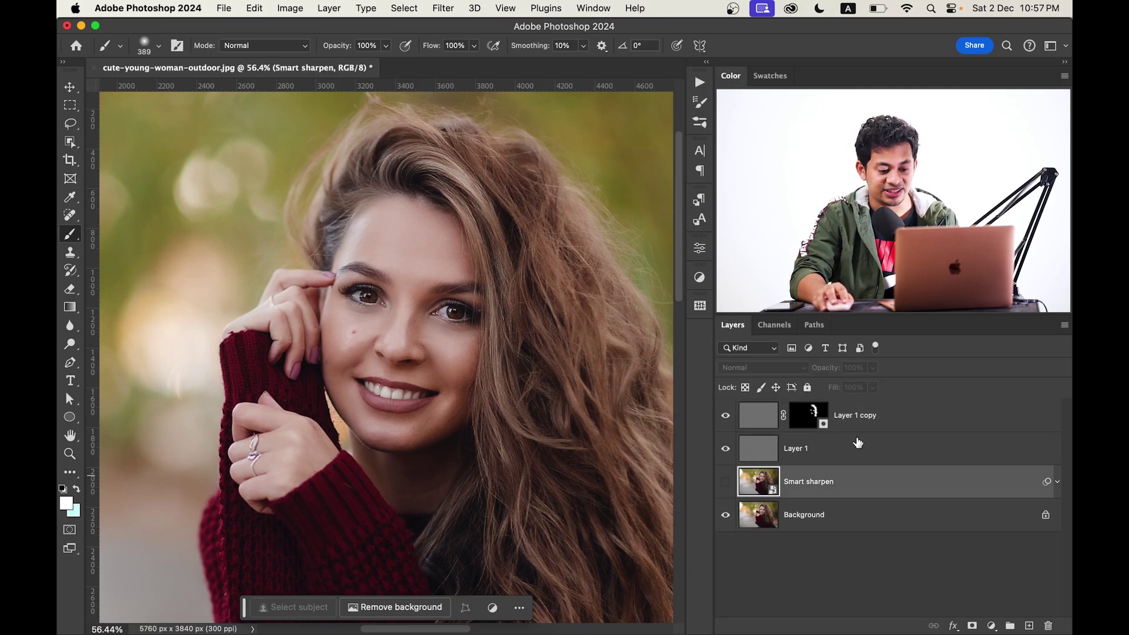
{"action": "left_click", "coordinate": [859, 449]}
{"action": "left_click", "coordinate": [890, 415], "text": "shift"}
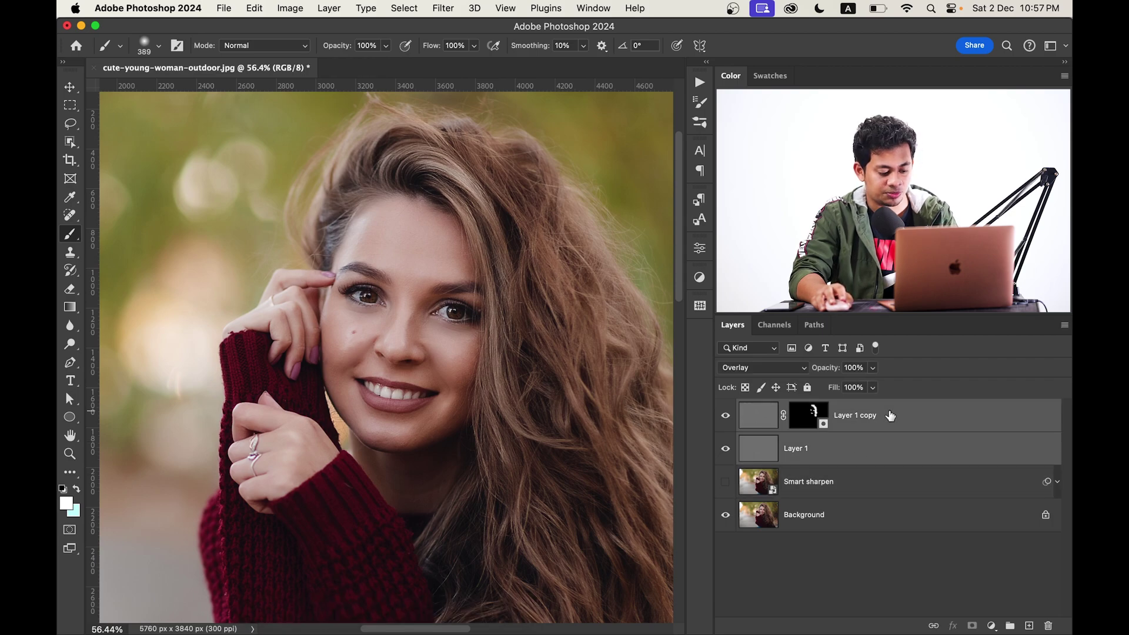
{"action": "key", "text": "super+g"}
{"action": "double_click", "coordinate": [786, 408]}
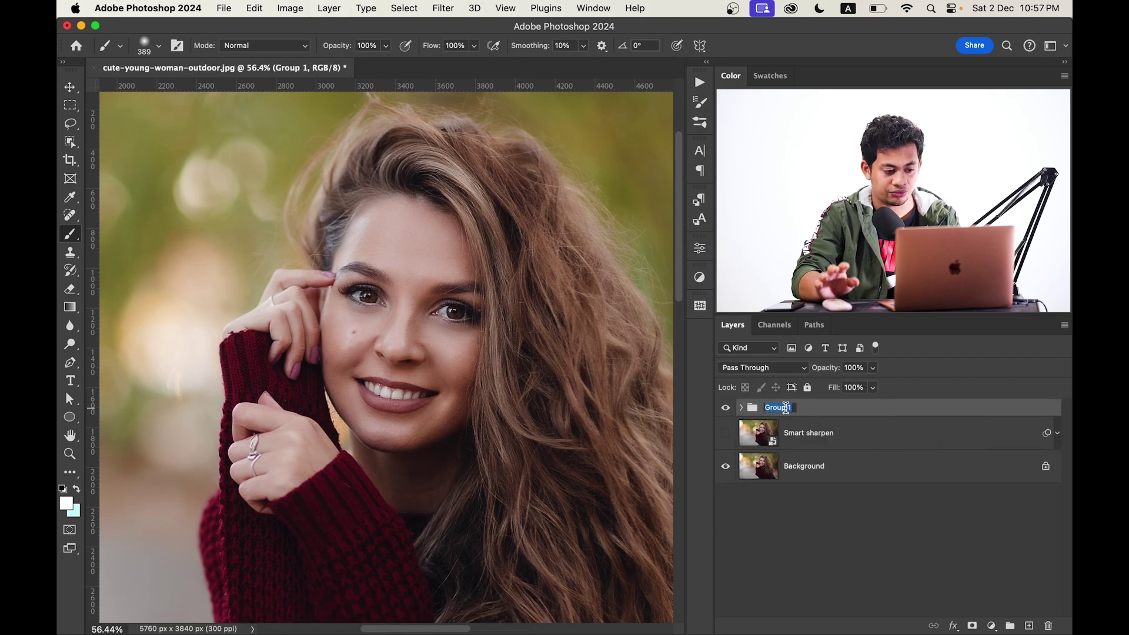
{"action": "type", "text": "High"}
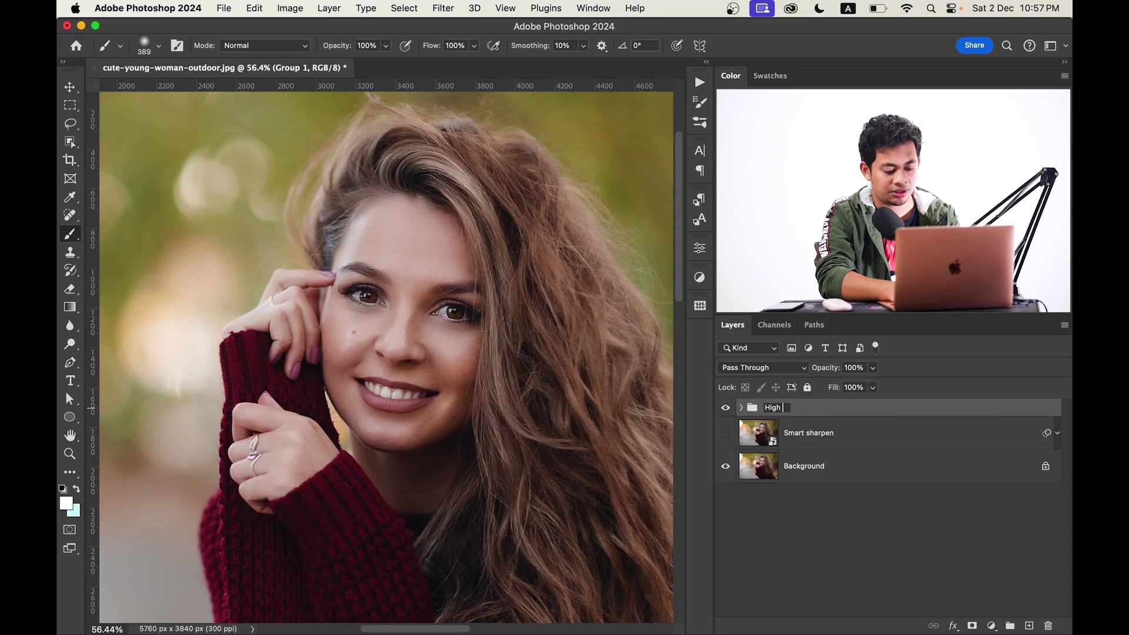
{"action": "type", "text": " pass sharpen"}
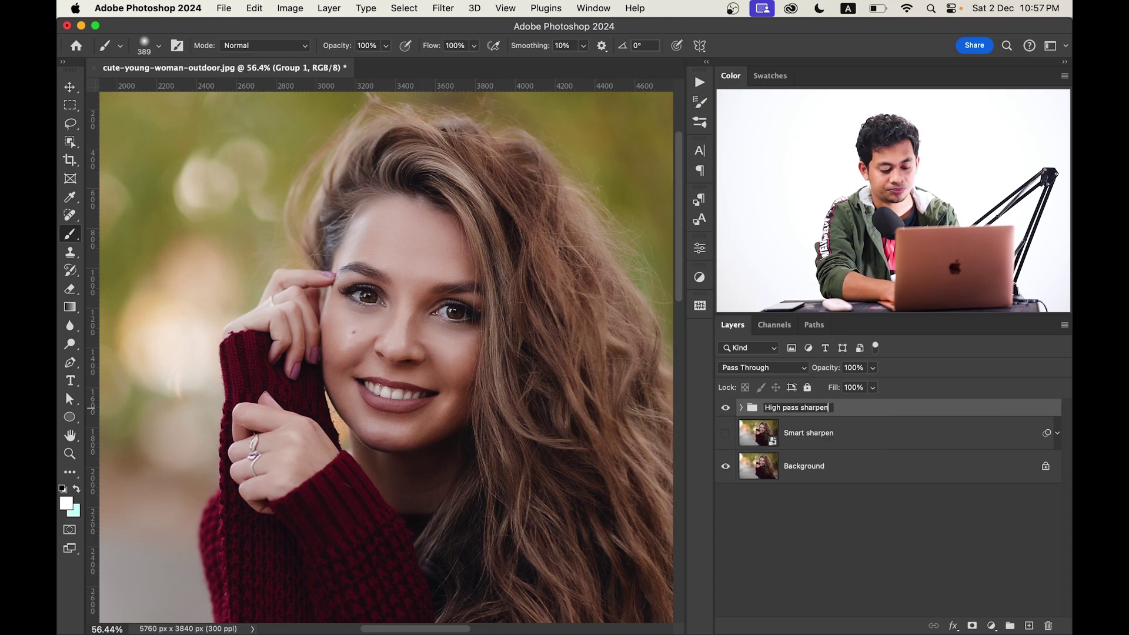
{"action": "key", "text": "Return"}
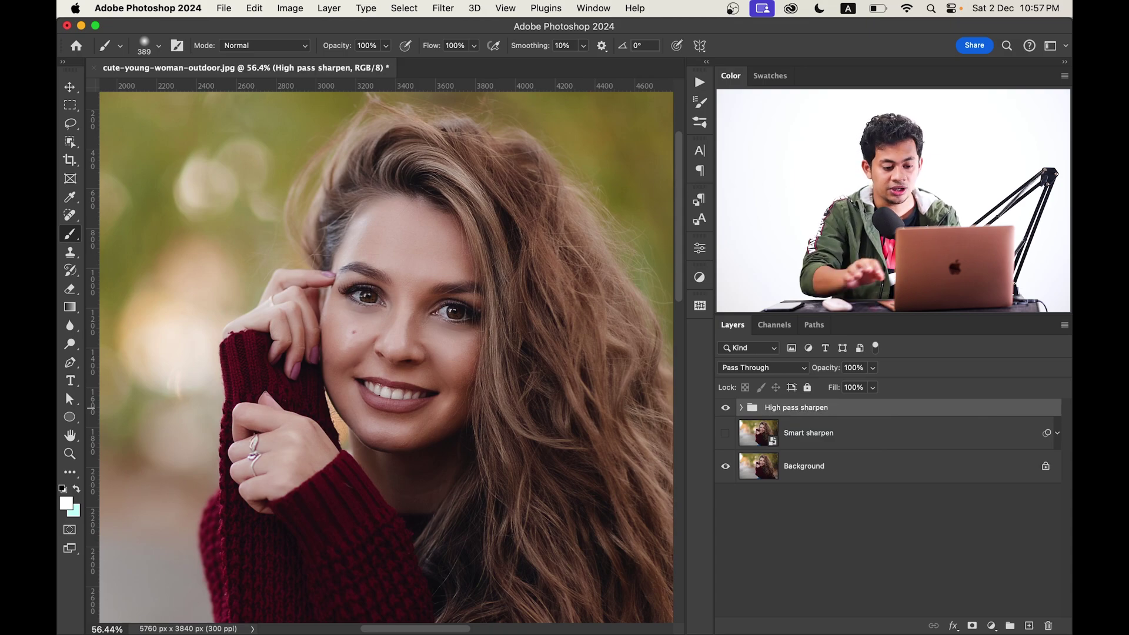
With the High pass sharpen group hidden, stamp the visible image onto a new layer above it and duplicate that layer
{"action": "left_click", "coordinate": [823, 443]}
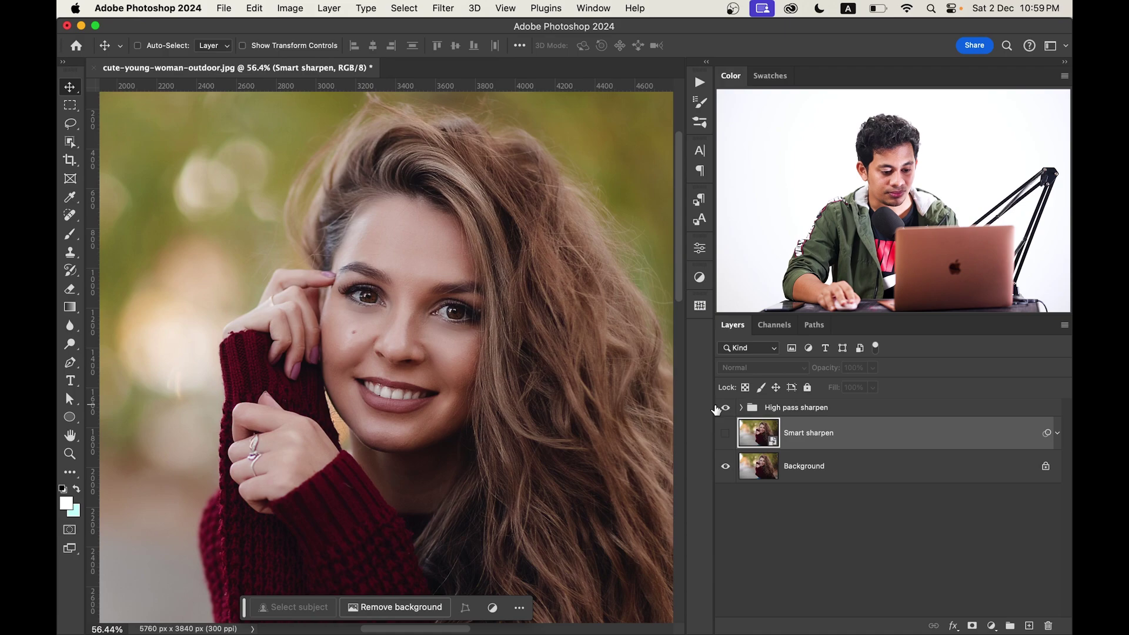
{"action": "left_click", "coordinate": [725, 408]}
{"action": "left_click", "coordinate": [787, 413]}
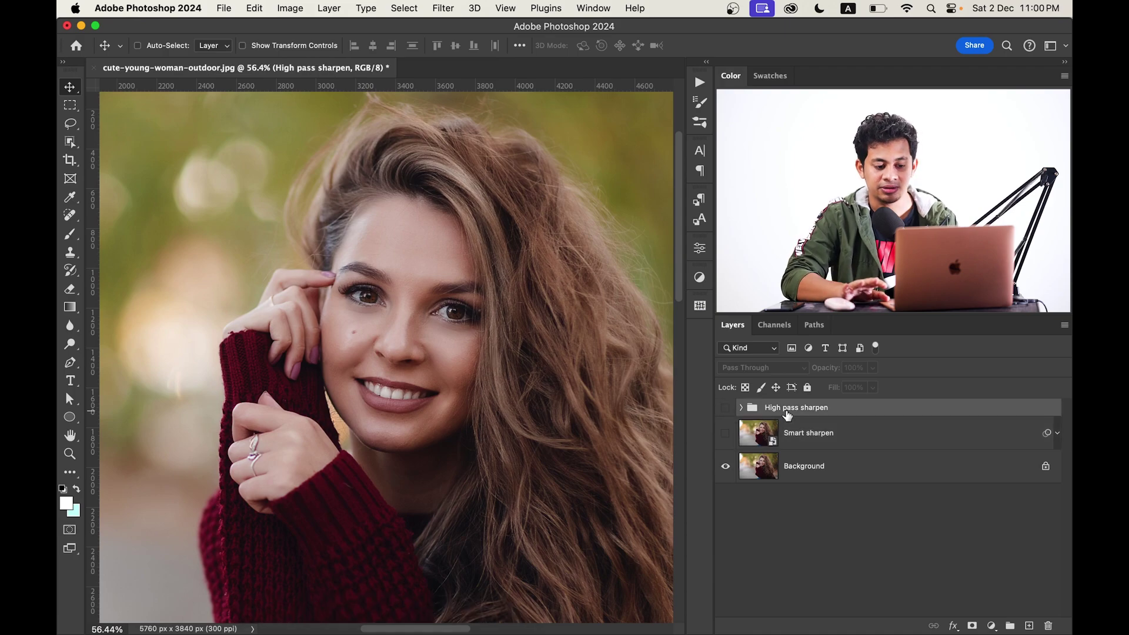
{"action": "left_click", "coordinate": [1029, 626]}
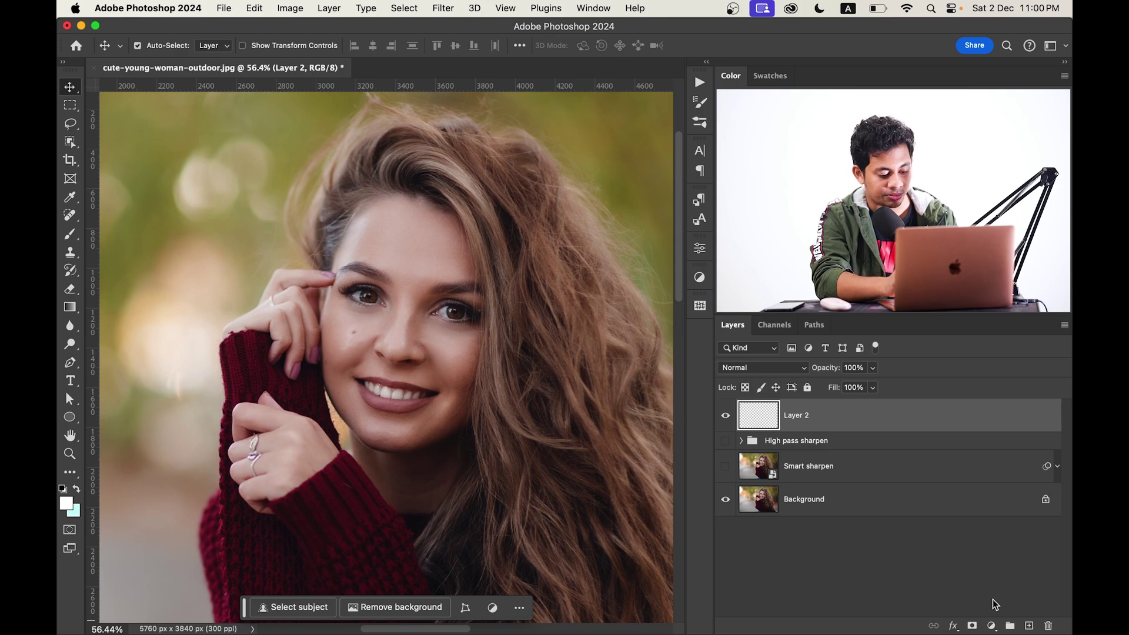
{"action": "key", "text": "super+alt+shift+e"}
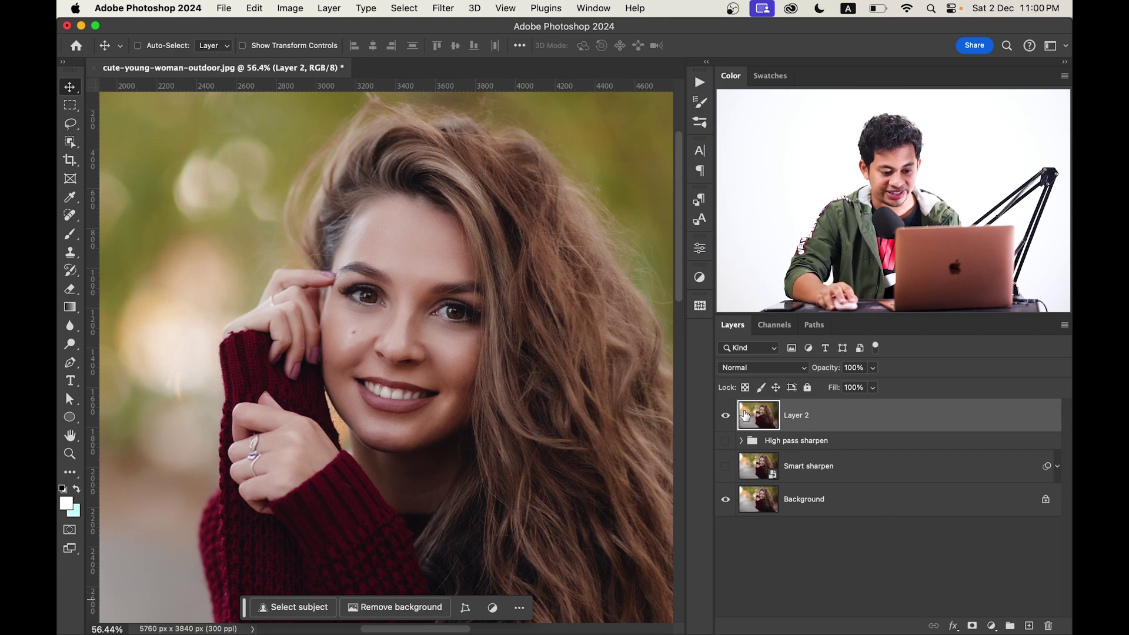
{"action": "key", "text": "super"}
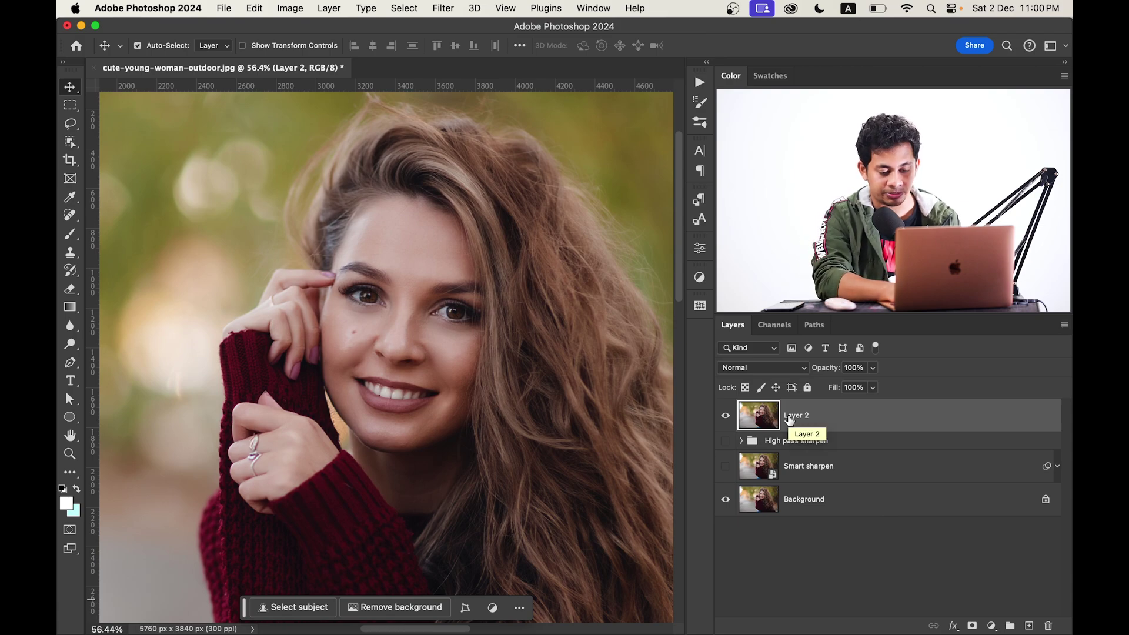
{"action": "key", "text": "super+j"}
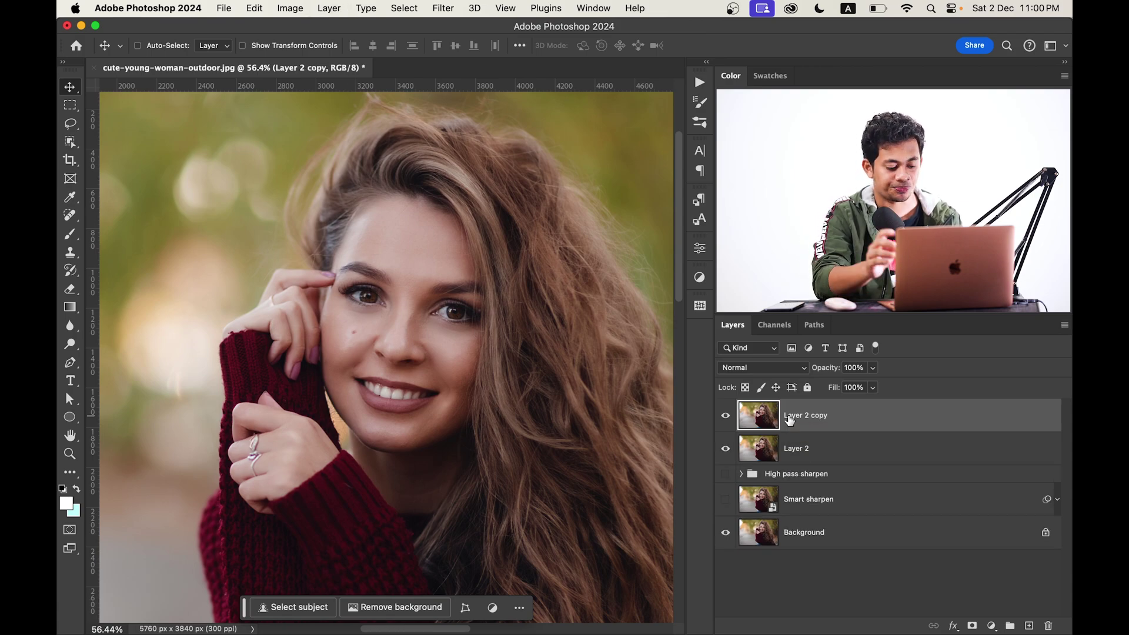
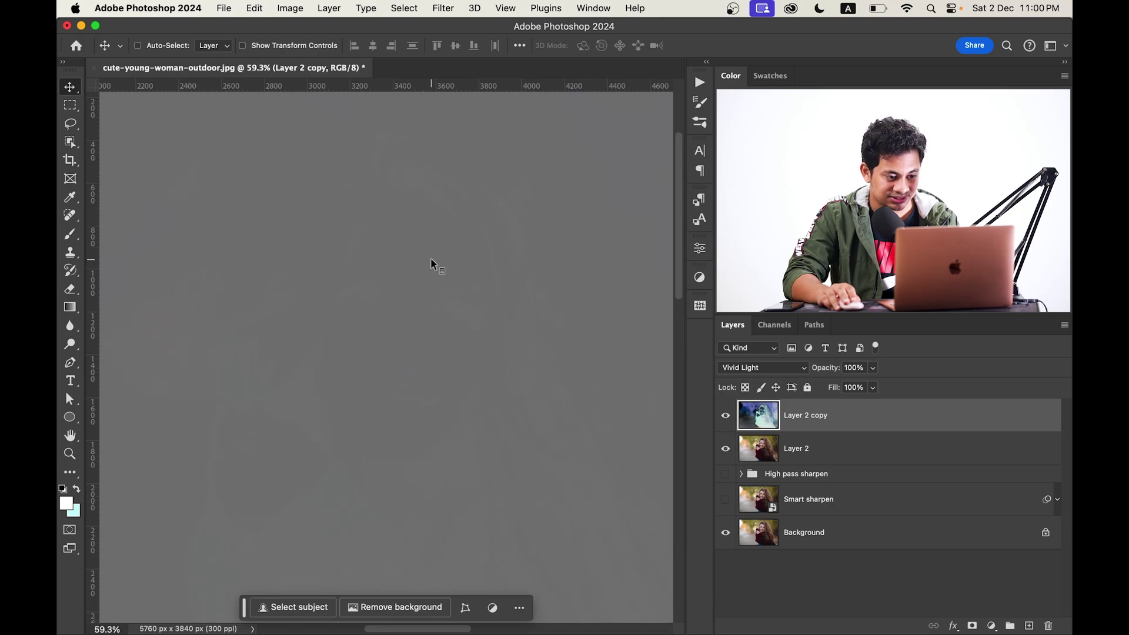
Convert the inverted Vivid Light copy of the stamped layer to a smart object
{"action": "scroll", "coordinate": [431, 262], "scroll_direction": "down", "scroll_amount": 1}
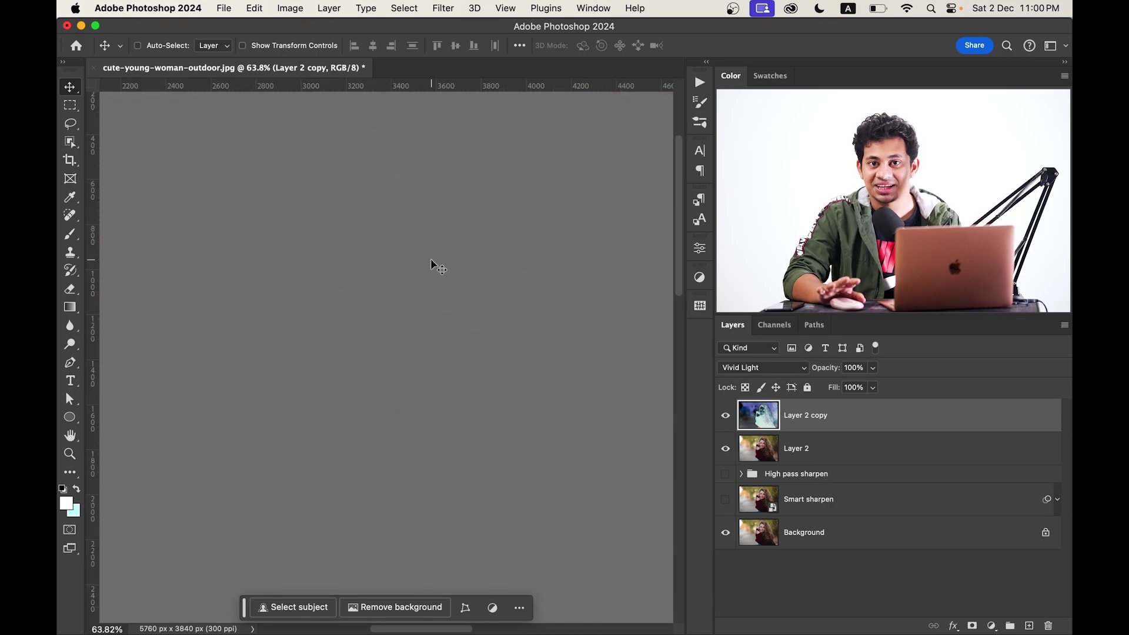
{"action": "scroll", "coordinate": [432, 264], "scroll_direction": "down", "scroll_amount": 2}
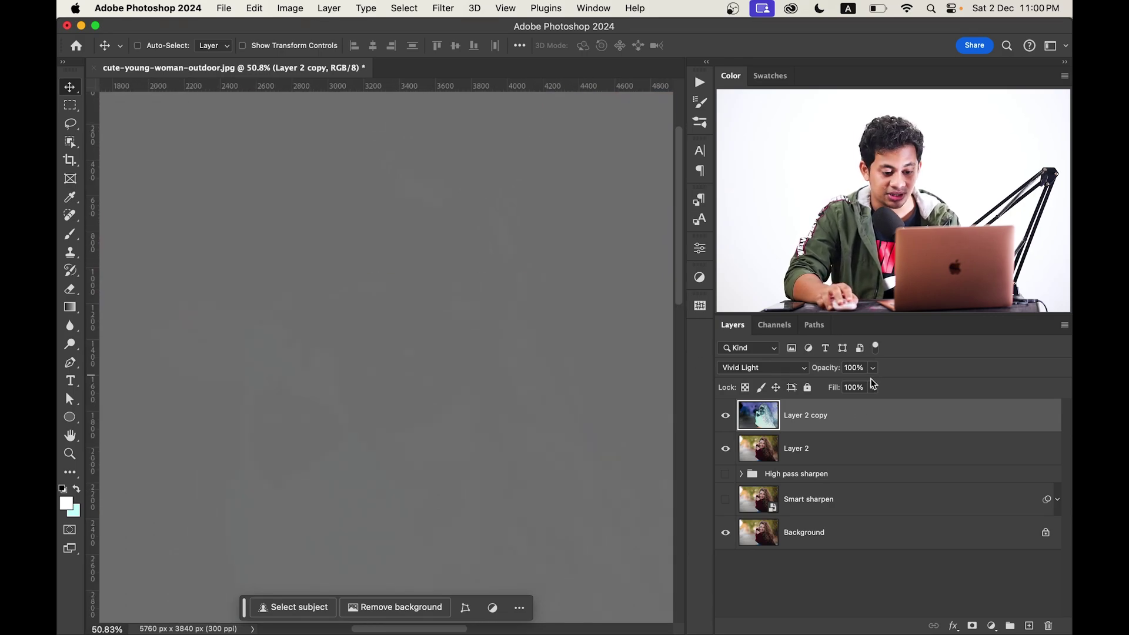
{"action": "right_click", "coordinate": [862, 413]}
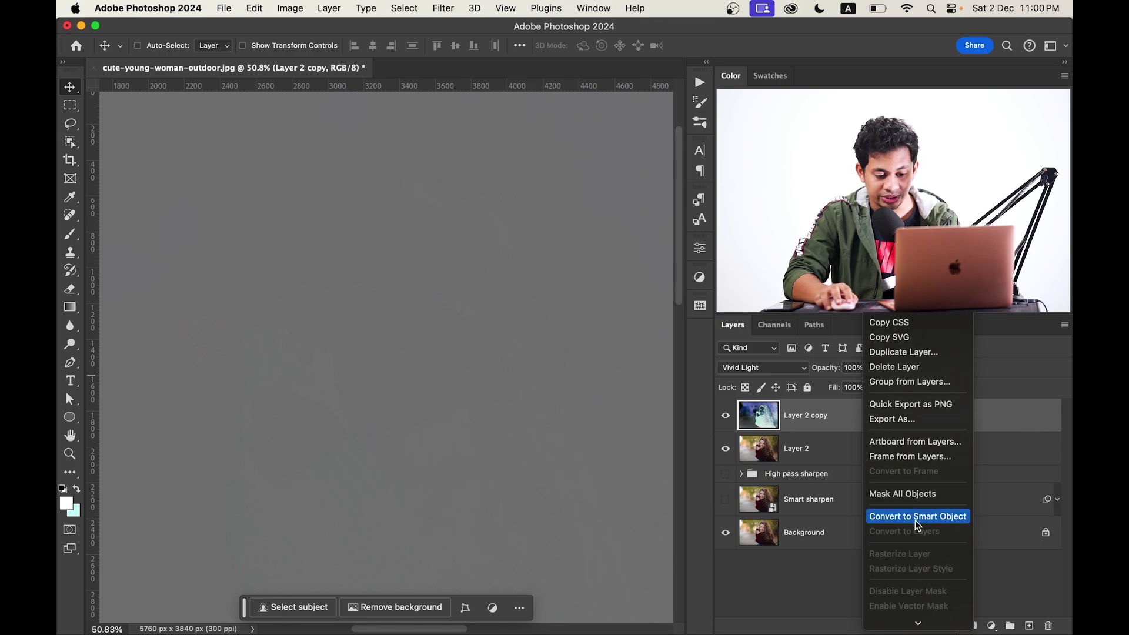
{"action": "left_click", "coordinate": [916, 521]}
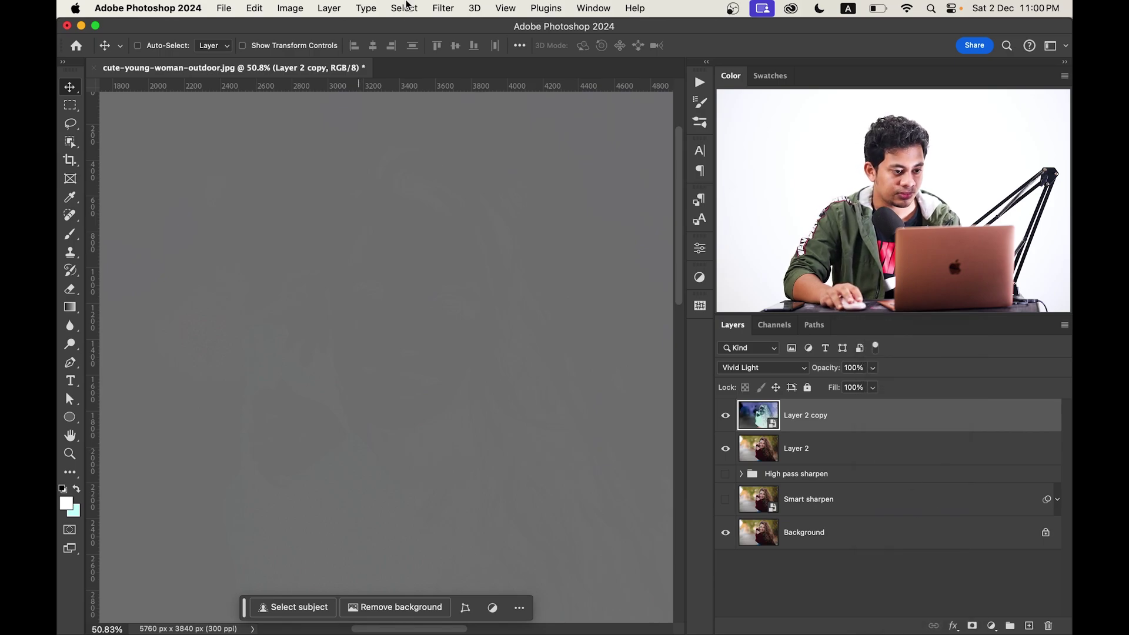
Apply a Gaussian Blur with a radius of 2.2 pixels to the Vivid Light smart object
{"action": "left_click", "coordinate": [443, 8]}
{"action": "mouse_move", "coordinate": [514, 209]}
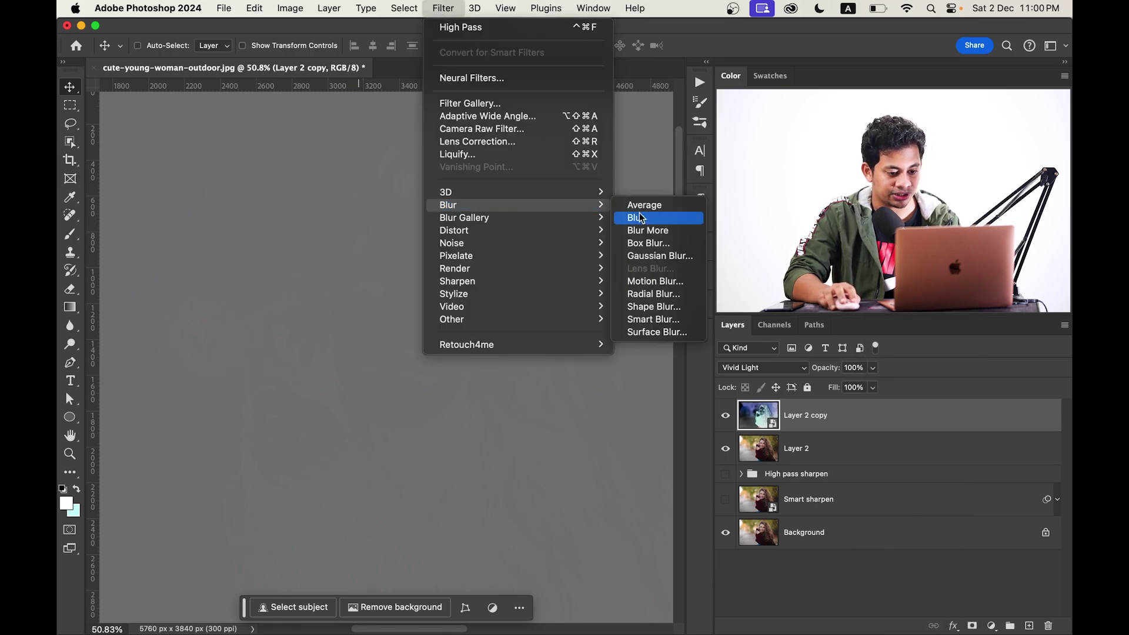
{"action": "left_click", "coordinate": [679, 257]}
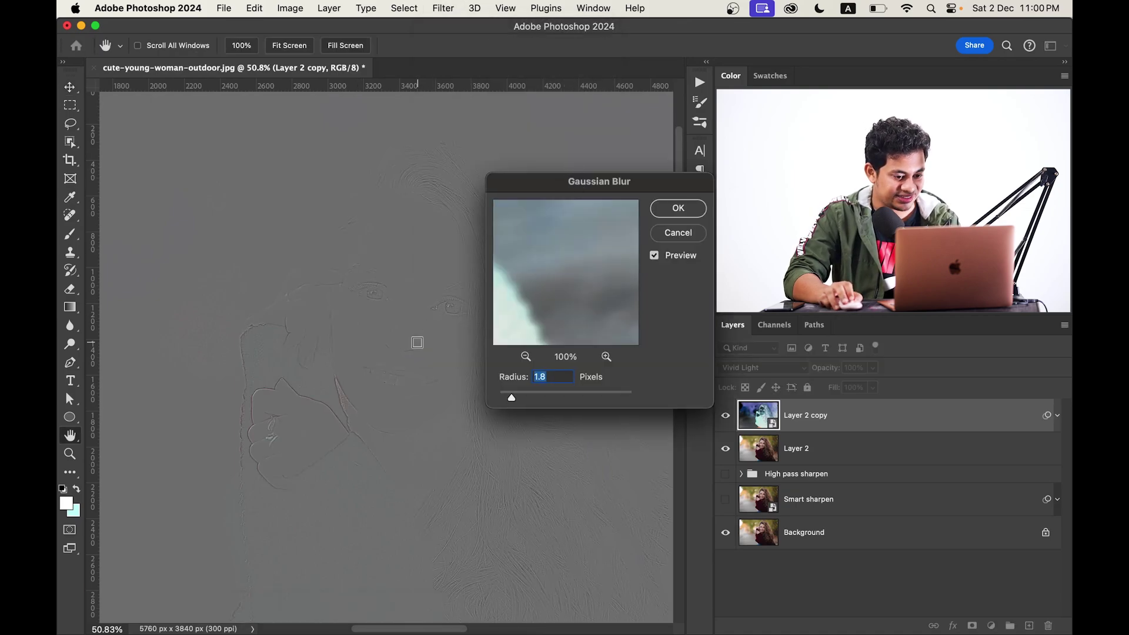
{"action": "scroll", "coordinate": [416, 340], "scroll_direction": "up", "scroll_amount": 3}
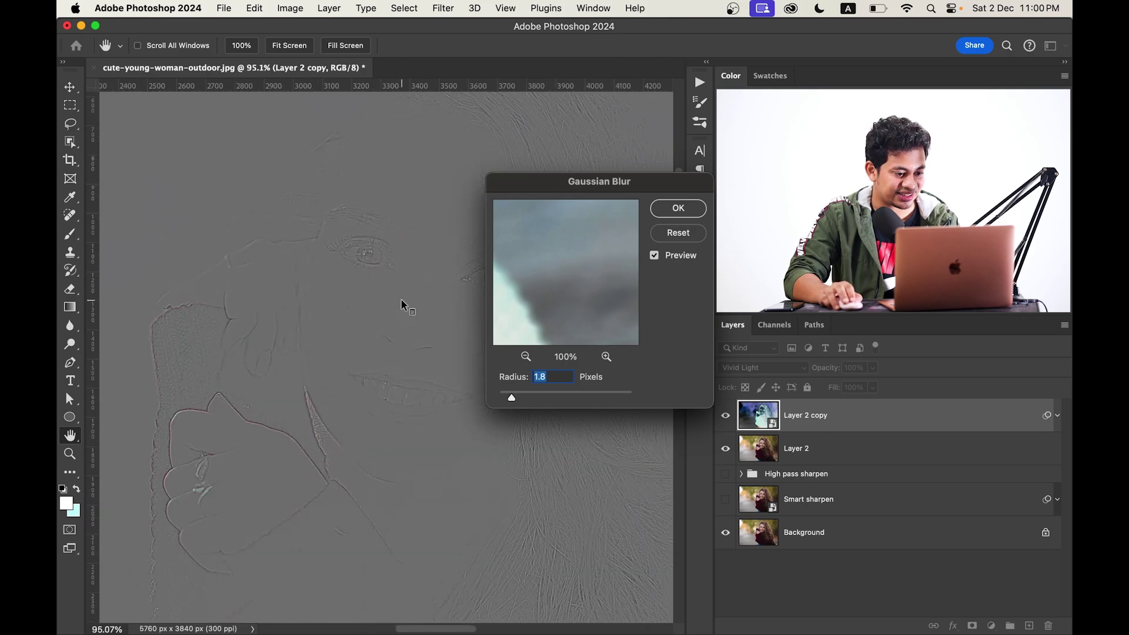
{"action": "scroll", "coordinate": [402, 298], "scroll_direction": "up", "scroll_amount": 3}
{"action": "left_click_drag", "start_coordinate": [425, 234], "coordinate": [315, 383]}
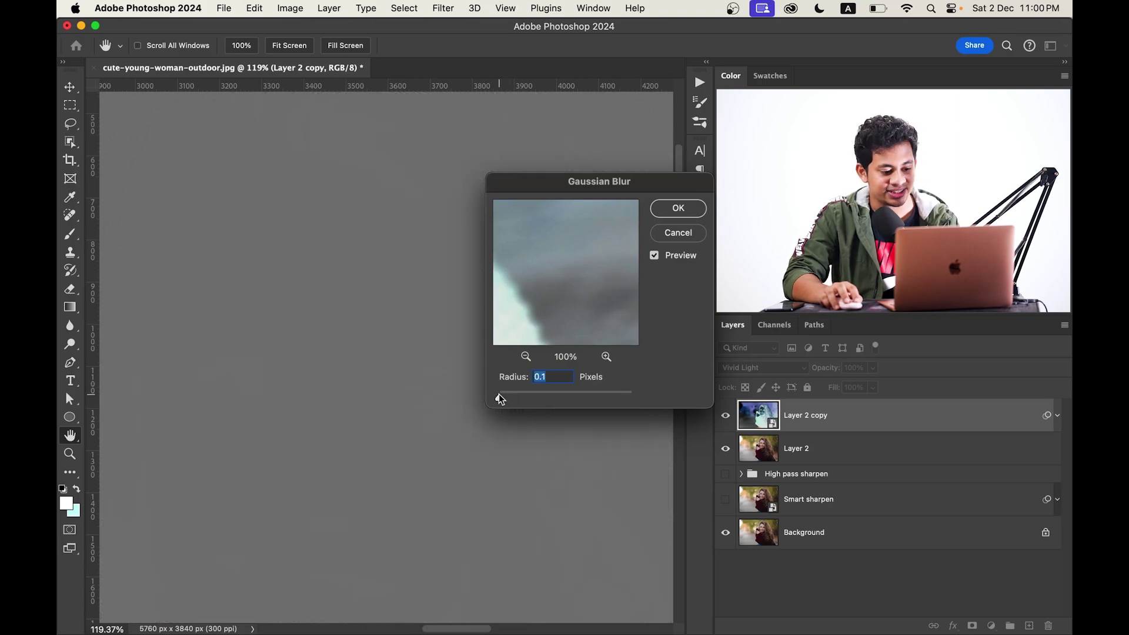
{"action": "left_click_drag", "start_coordinate": [575, 182], "coordinate": [564, 179]}
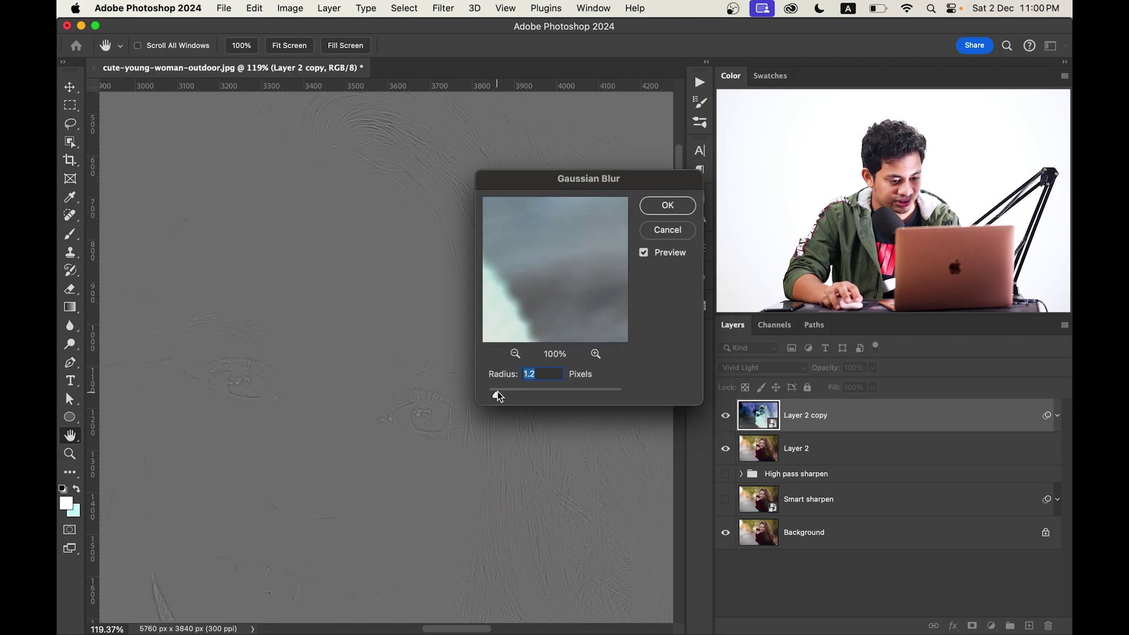
{"action": "type", "text": "2"}
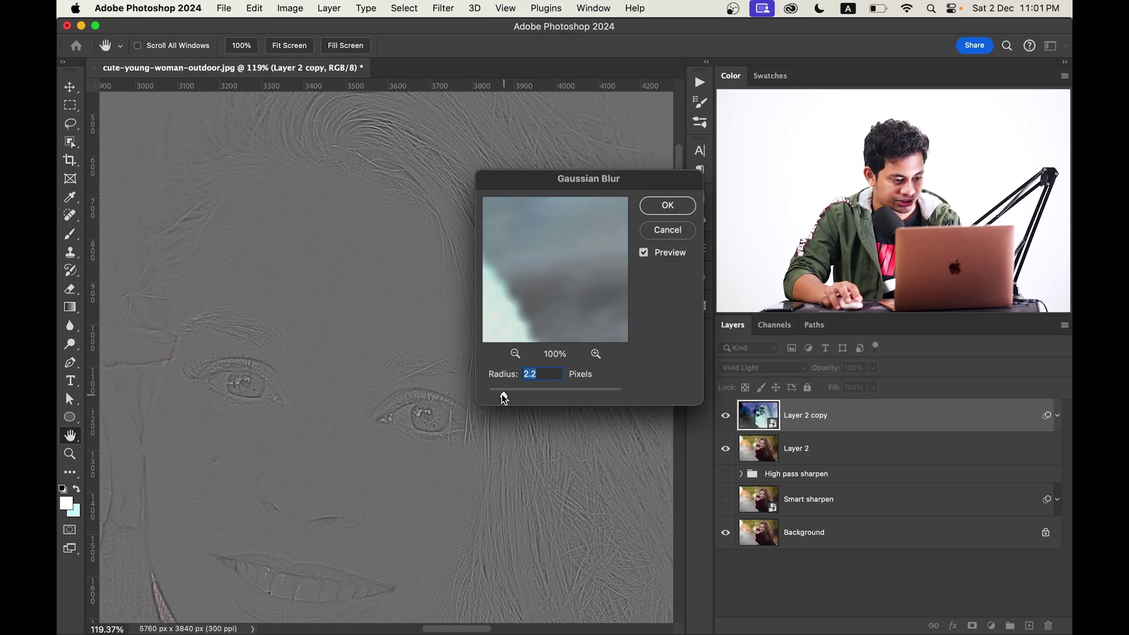
{"action": "scroll", "coordinate": [383, 268], "scroll_direction": "down", "scroll_amount": 3}
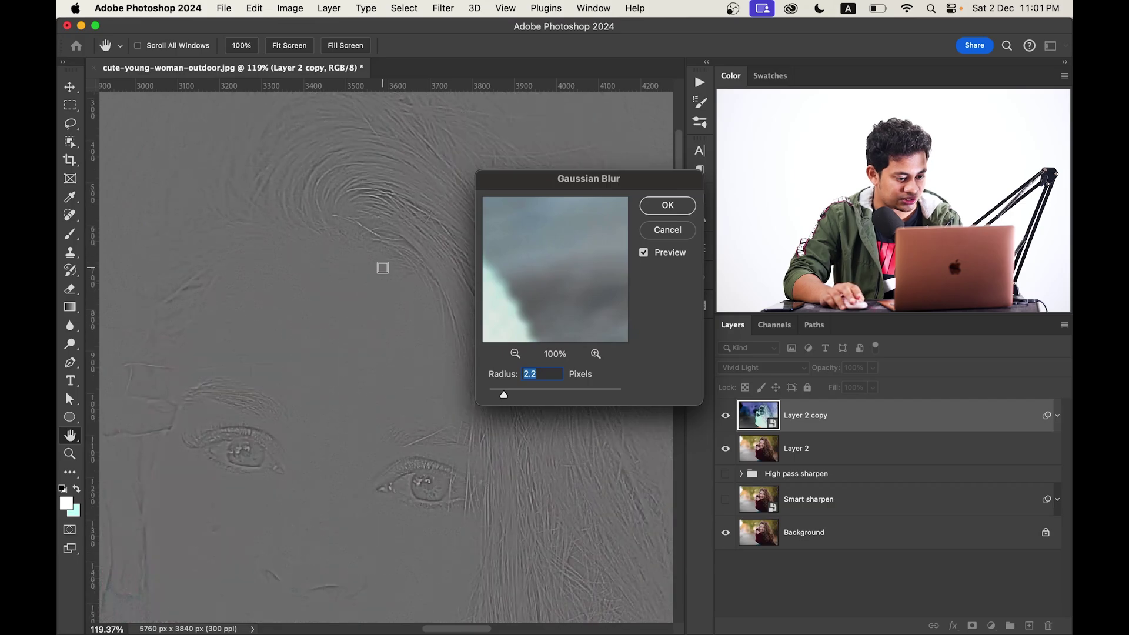
{"action": "scroll", "coordinate": [383, 267], "scroll_direction": "up", "scroll_amount": 3}
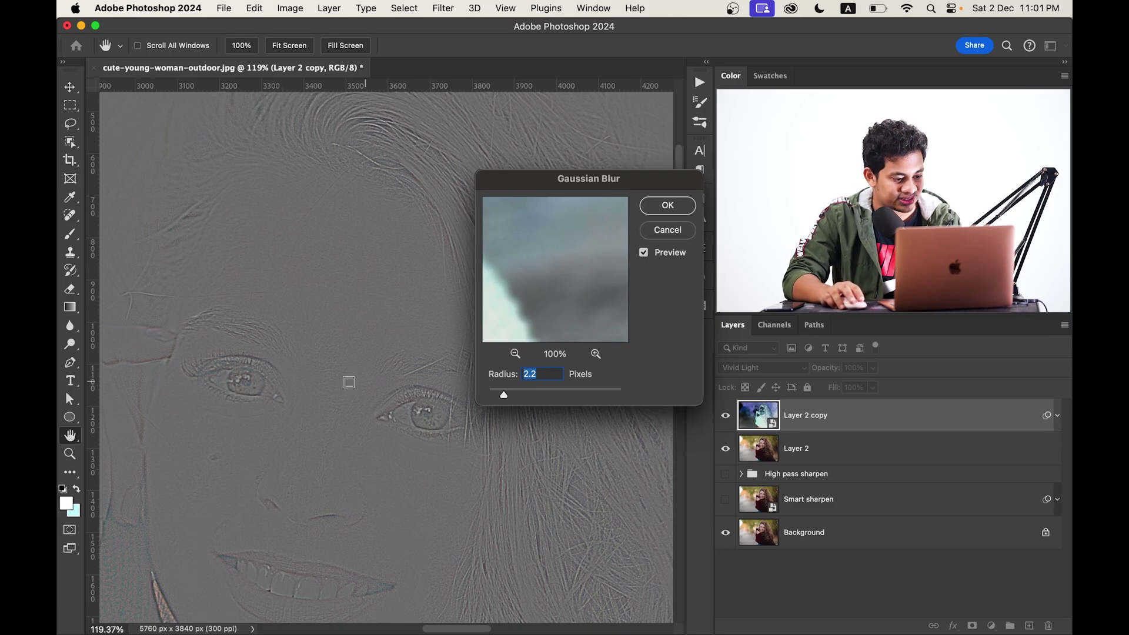
{"action": "left_click", "coordinate": [657, 211]}
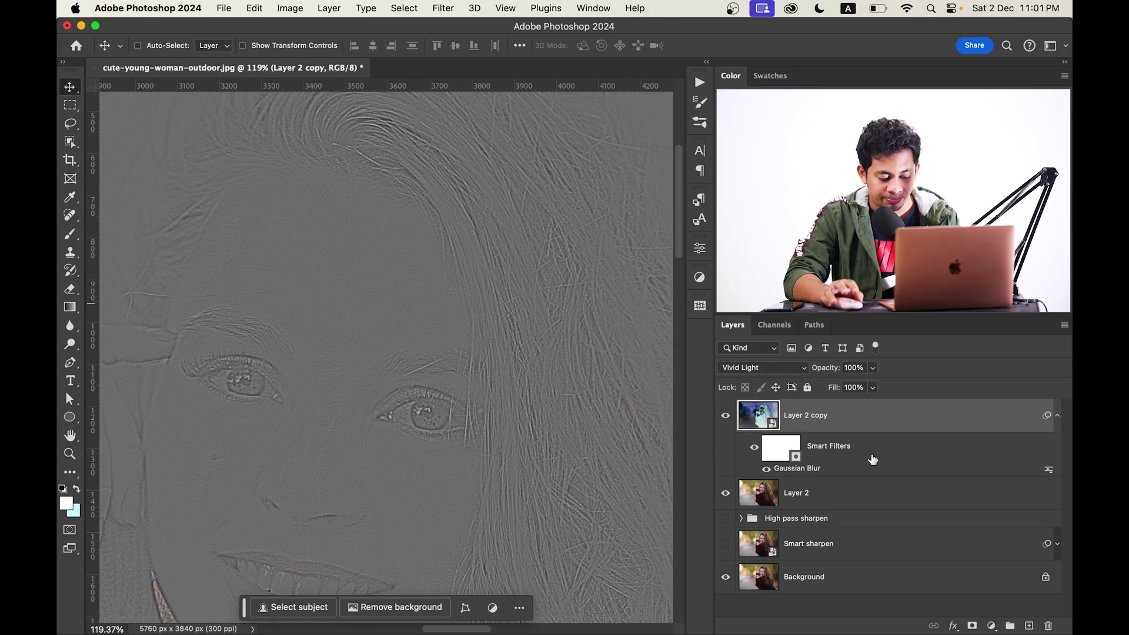
Group the blurred smart object with the stamped layer beneath it, and name the group "Blur sharpen"
{"action": "left_click", "coordinate": [847, 490], "text": "super"}
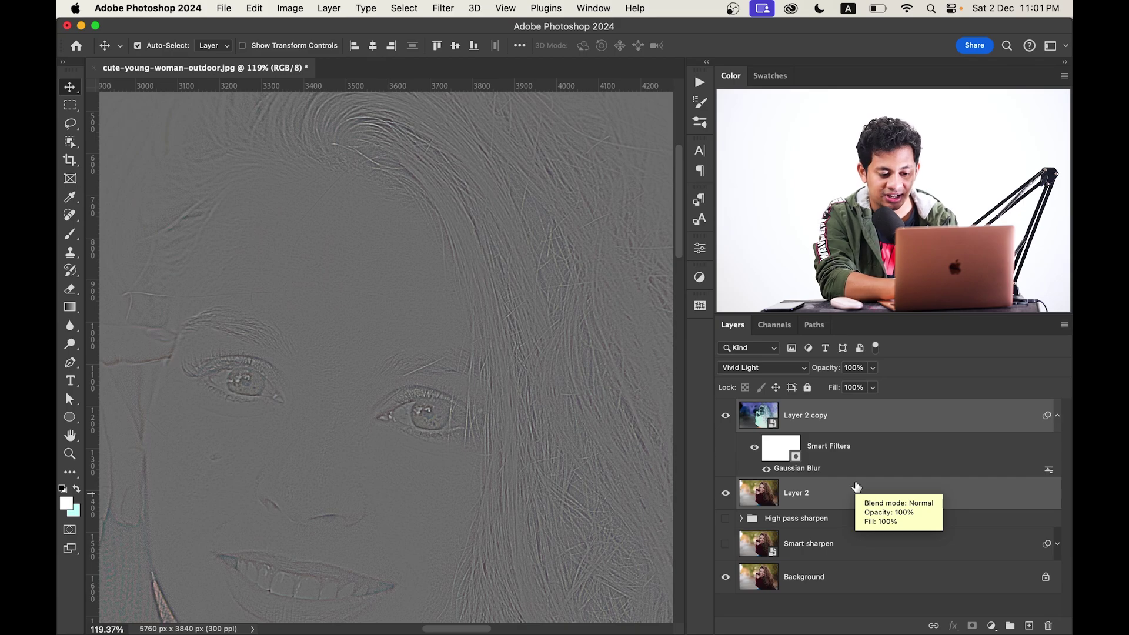
{"action": "key", "text": "super+g"}
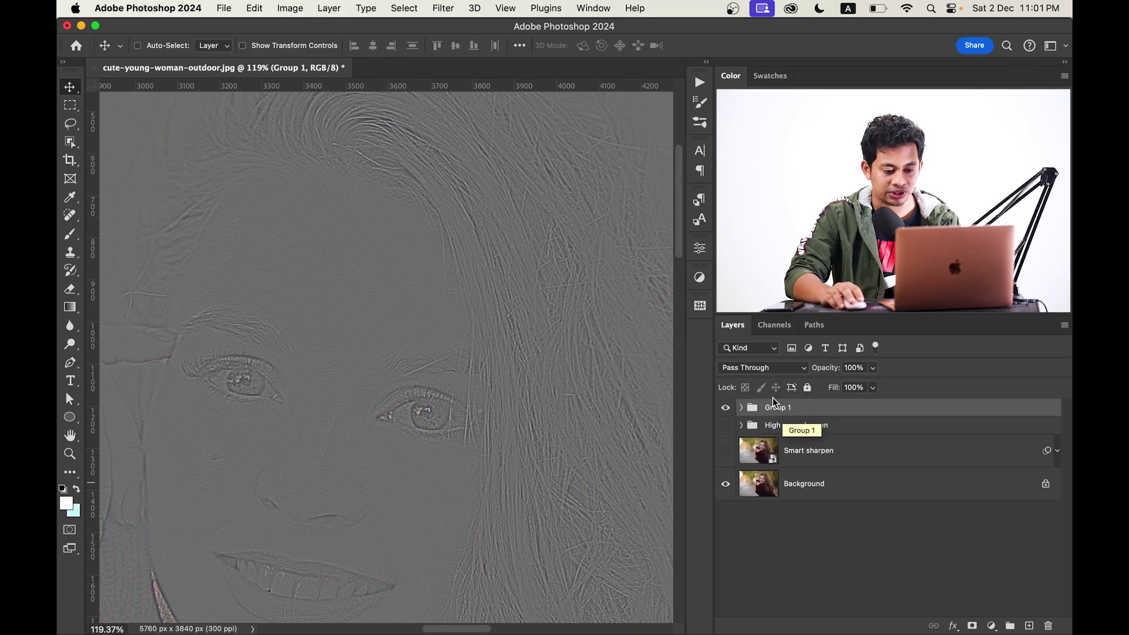
{"action": "double_click", "coordinate": [777, 408]}
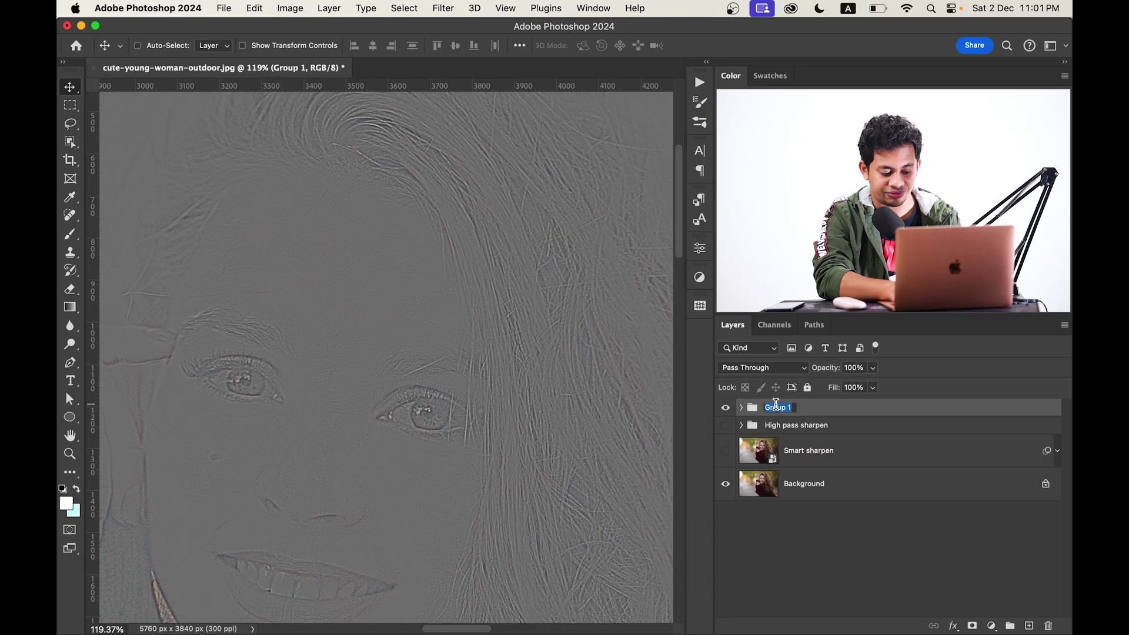
{"action": "type", "text": "Blur sha"}
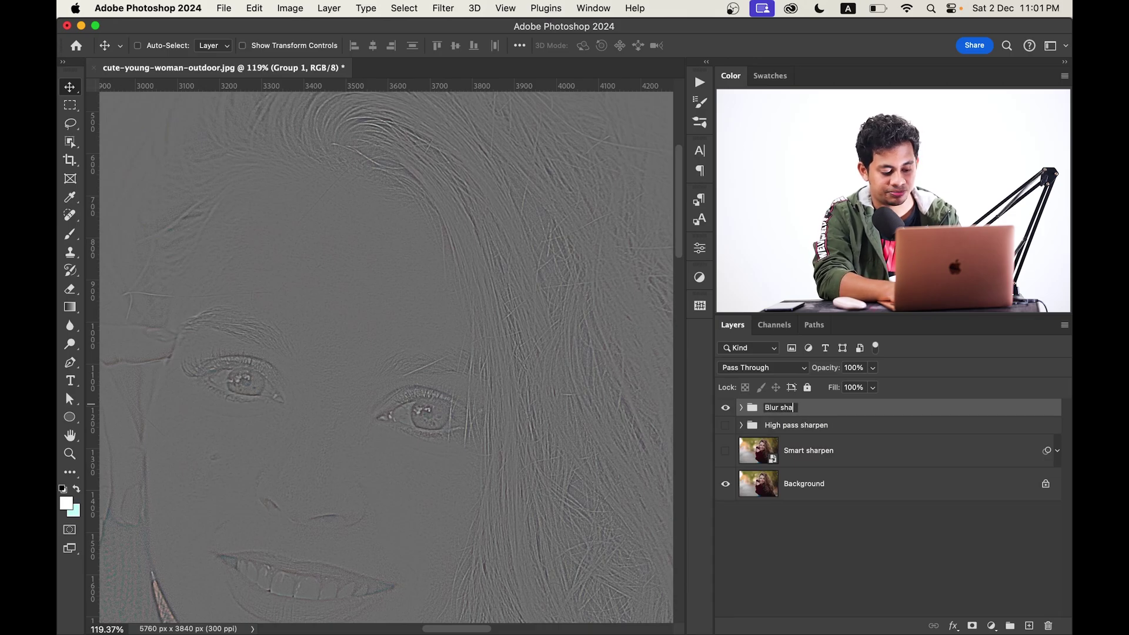
{"action": "type", "text": "rpen"}
{"action": "key", "text": "Return"}
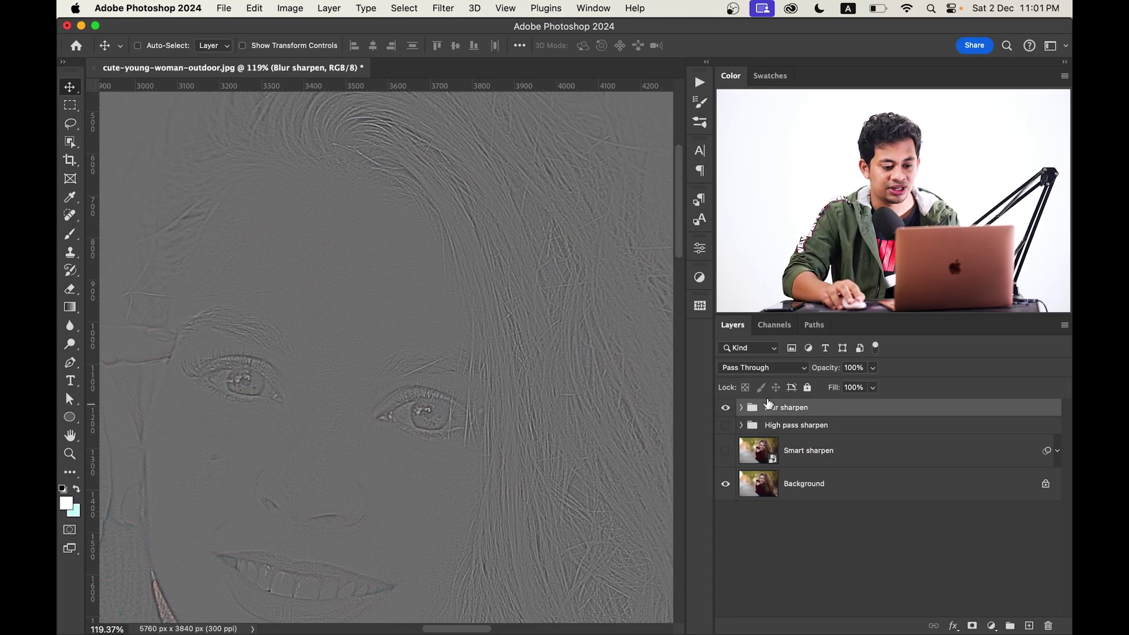
Set the blend mode of the Blur sharpen group to Overlay
{"action": "left_click", "coordinate": [757, 371]}
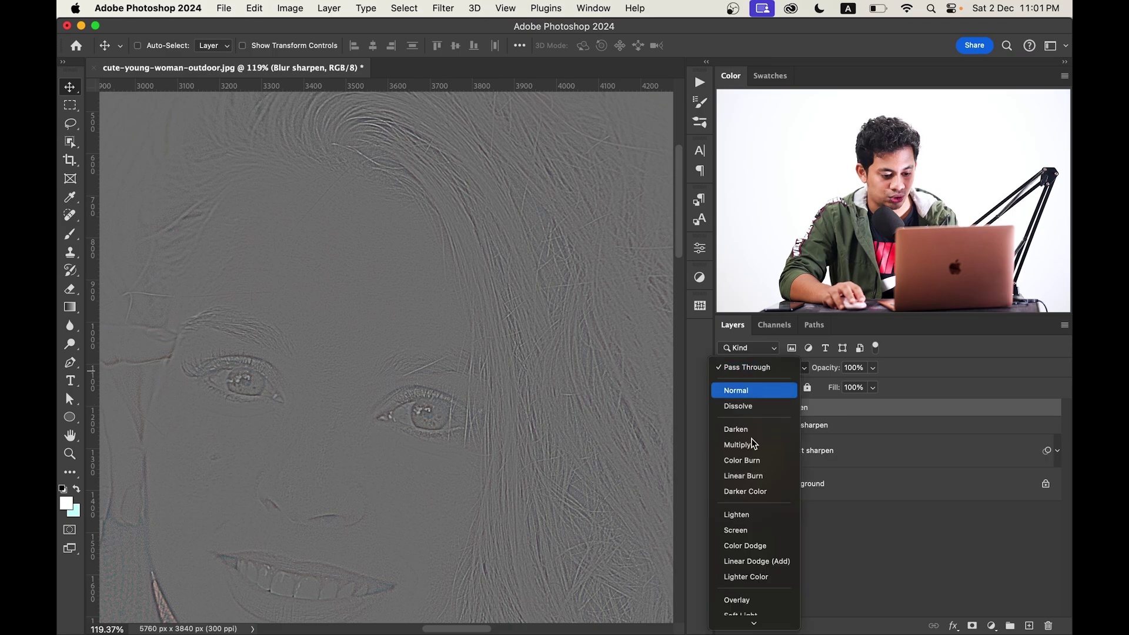
{"action": "scroll", "coordinate": [757, 485], "scroll_direction": "down", "scroll_amount": 3}
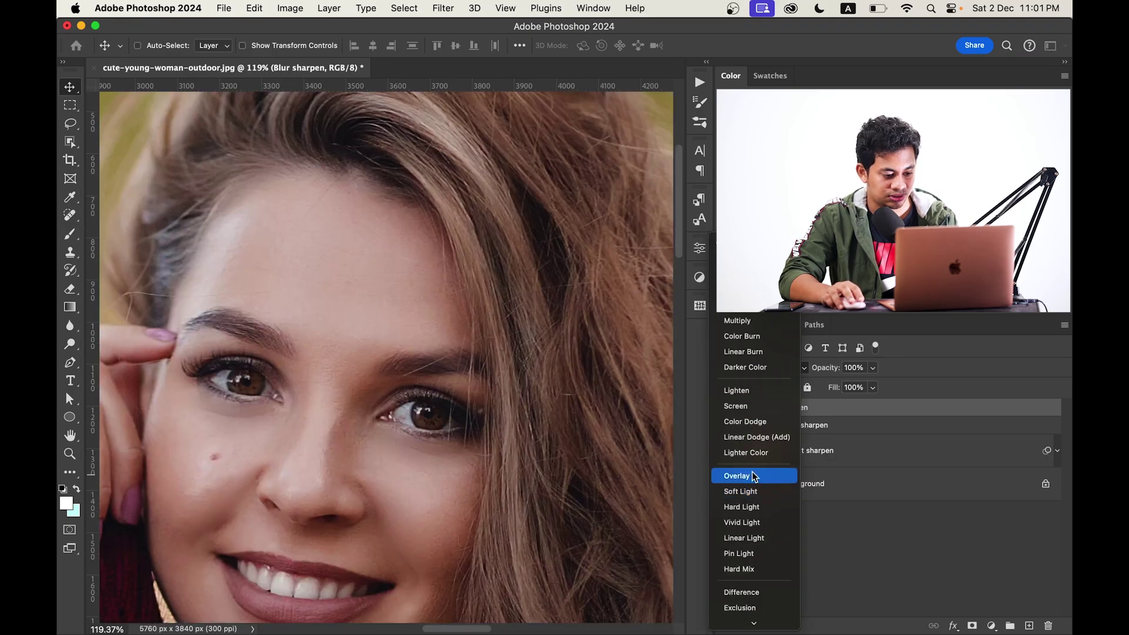
{"action": "left_click", "coordinate": [753, 476]}
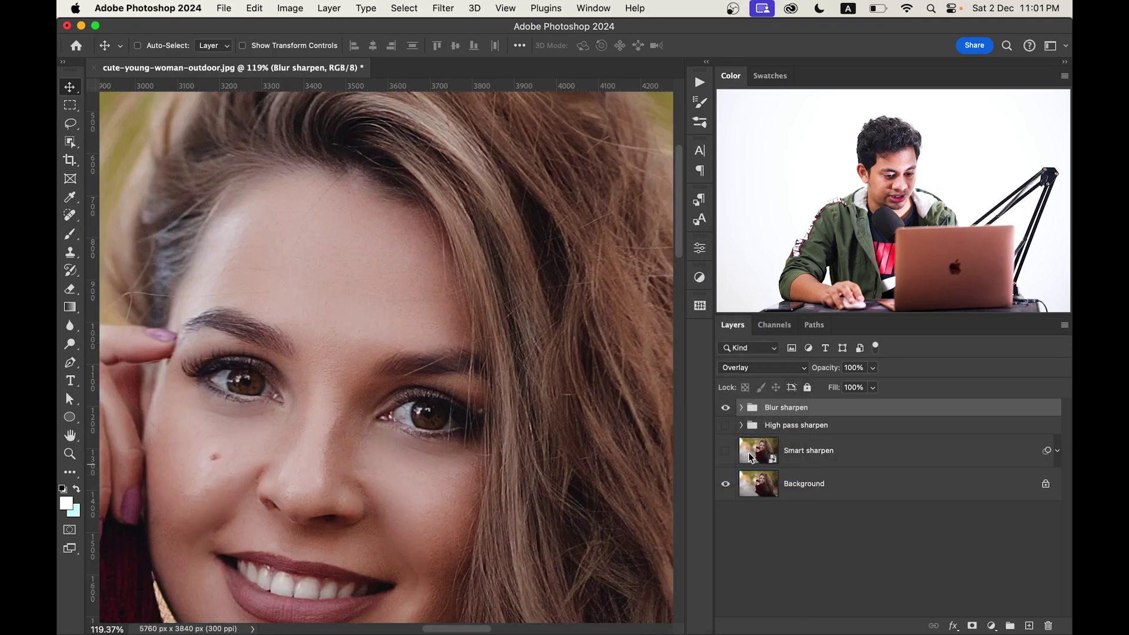
Compare the facial details with the Blur sharpen group hidden and shown several times
{"action": "left_click", "coordinate": [724, 408]}
{"action": "scroll", "coordinate": [412, 412], "scroll_direction": "up", "scroll_amount": 2}
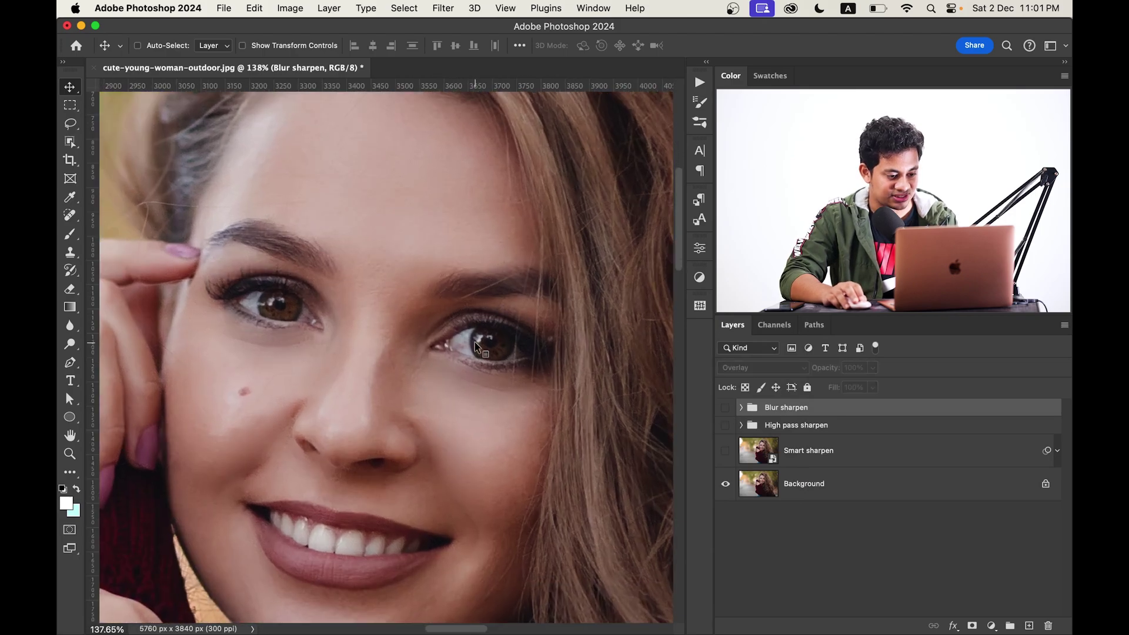
{"action": "left_click", "coordinate": [724, 407]}
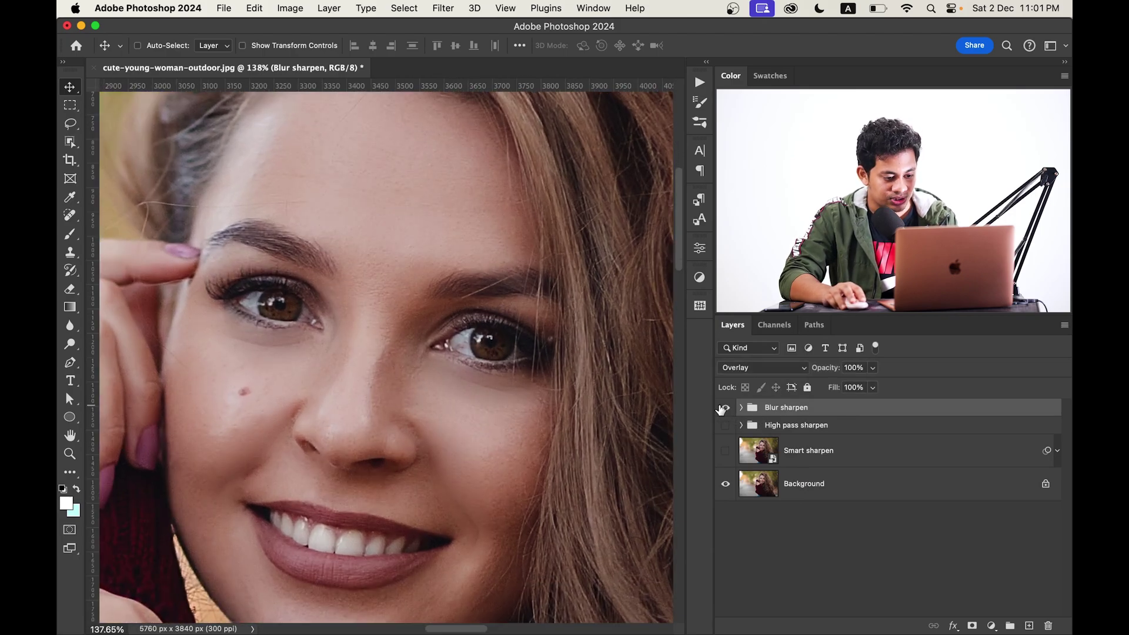
{"action": "left_click", "coordinate": [724, 408]}
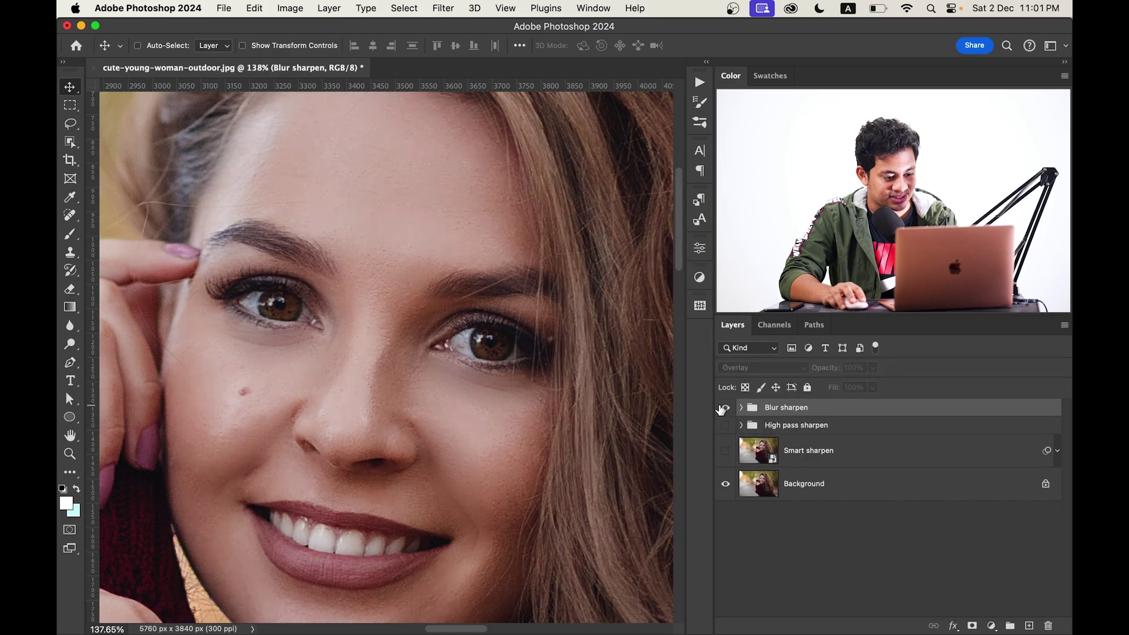
{"action": "left_click", "coordinate": [725, 408]}
{"action": "left_click", "coordinate": [725, 408]}
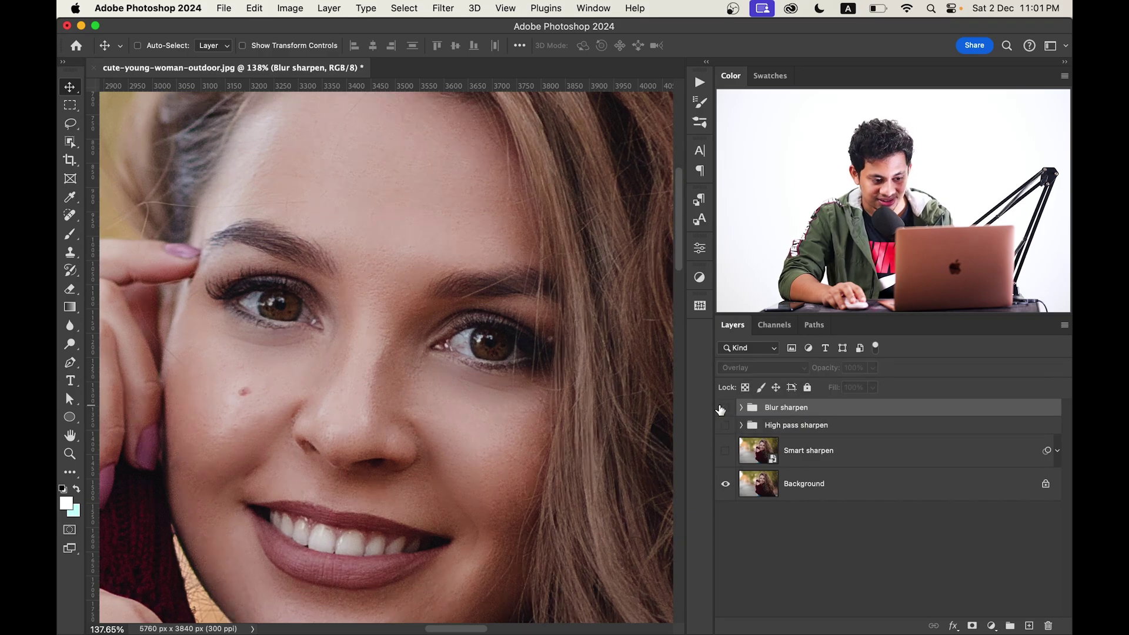
{"action": "left_click", "coordinate": [725, 408]}
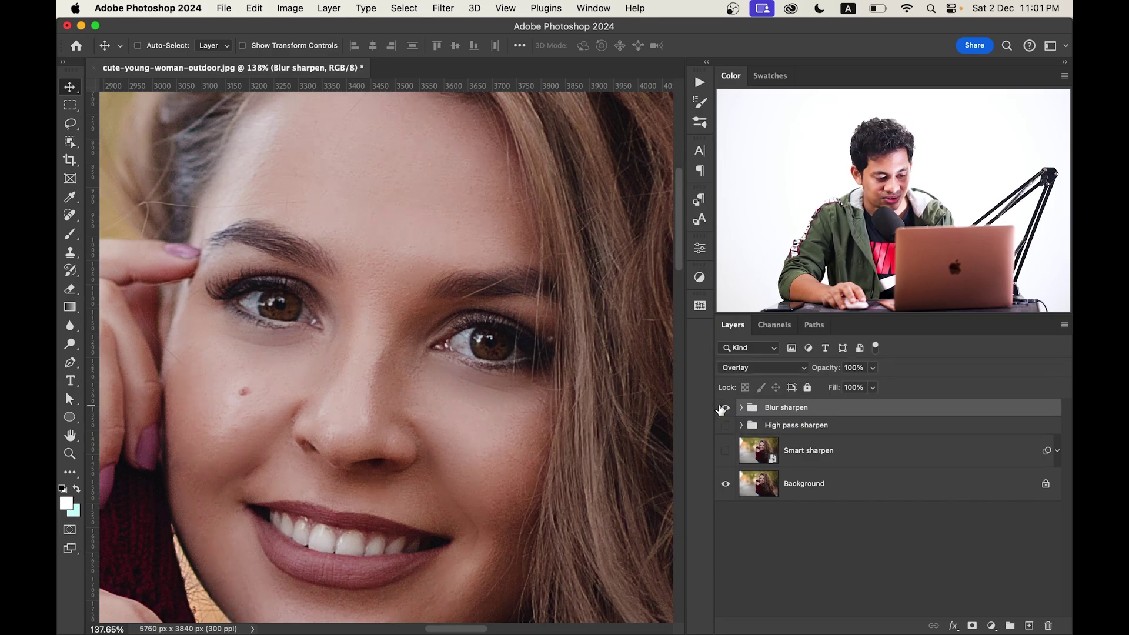
{"action": "left_click", "coordinate": [725, 408]}
{"action": "left_click", "coordinate": [725, 407]}
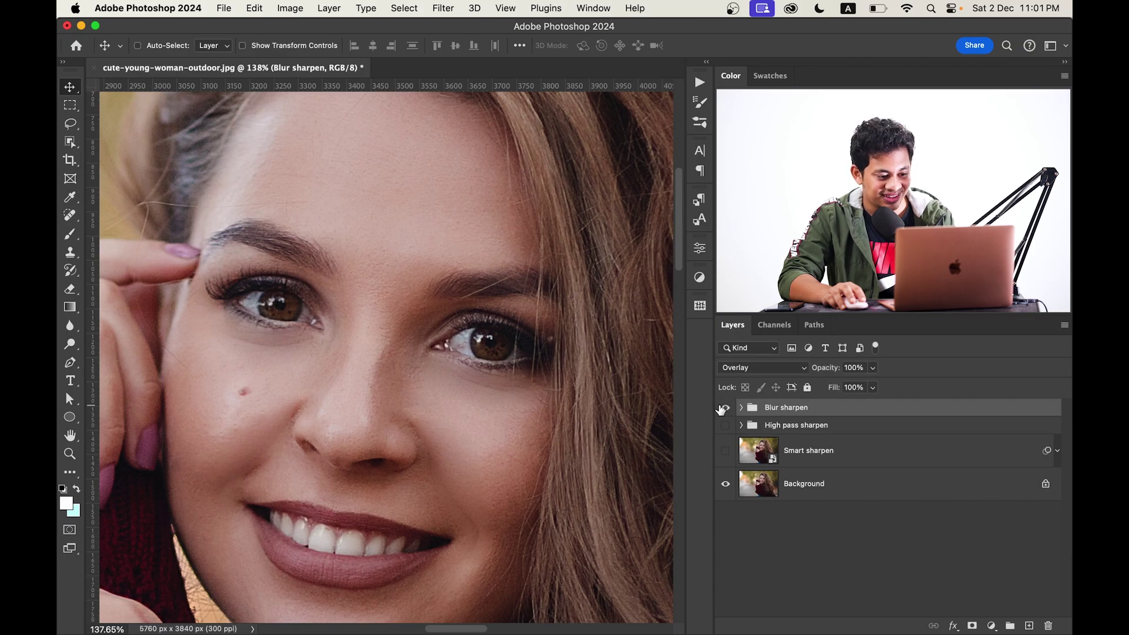
{"action": "left_click", "coordinate": [724, 408]}
{"action": "left_click", "coordinate": [725, 407]}
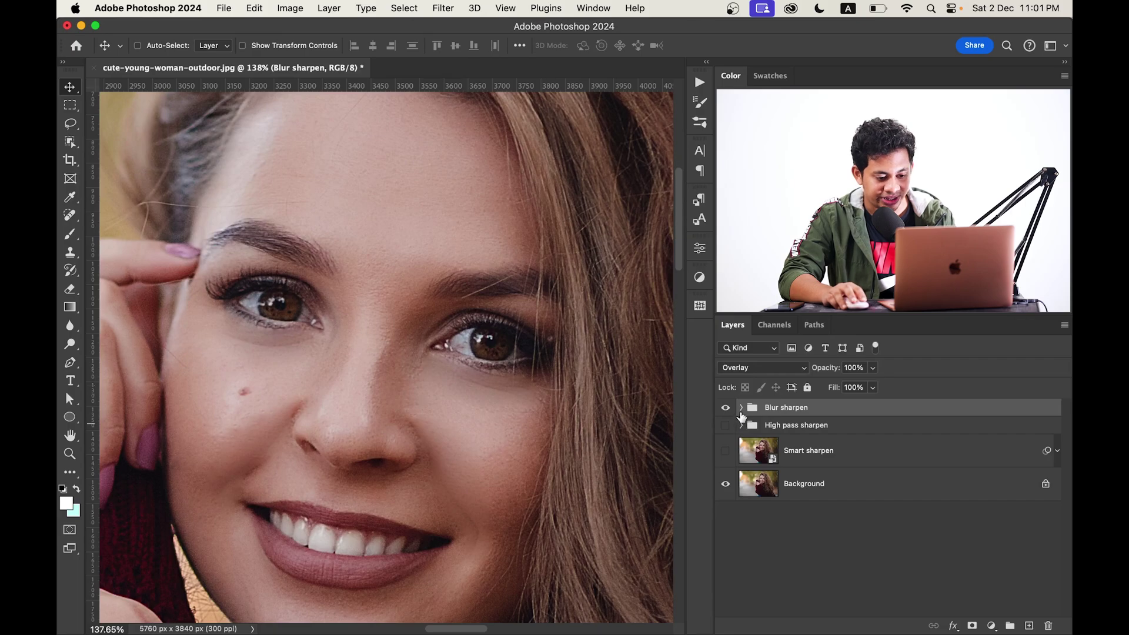
Set the radius of the Gaussian Blur smart filter inside the Blur sharpen group to 3.0 pixels
{"action": "left_click", "coordinate": [741, 408]}
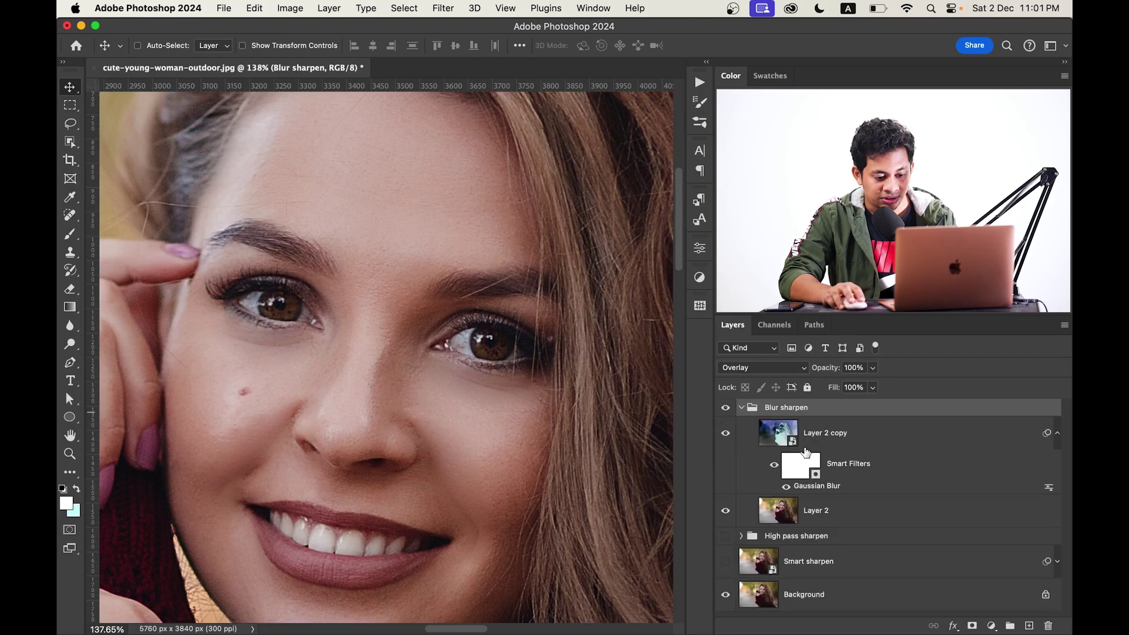
{"action": "double_click", "coordinate": [820, 487]}
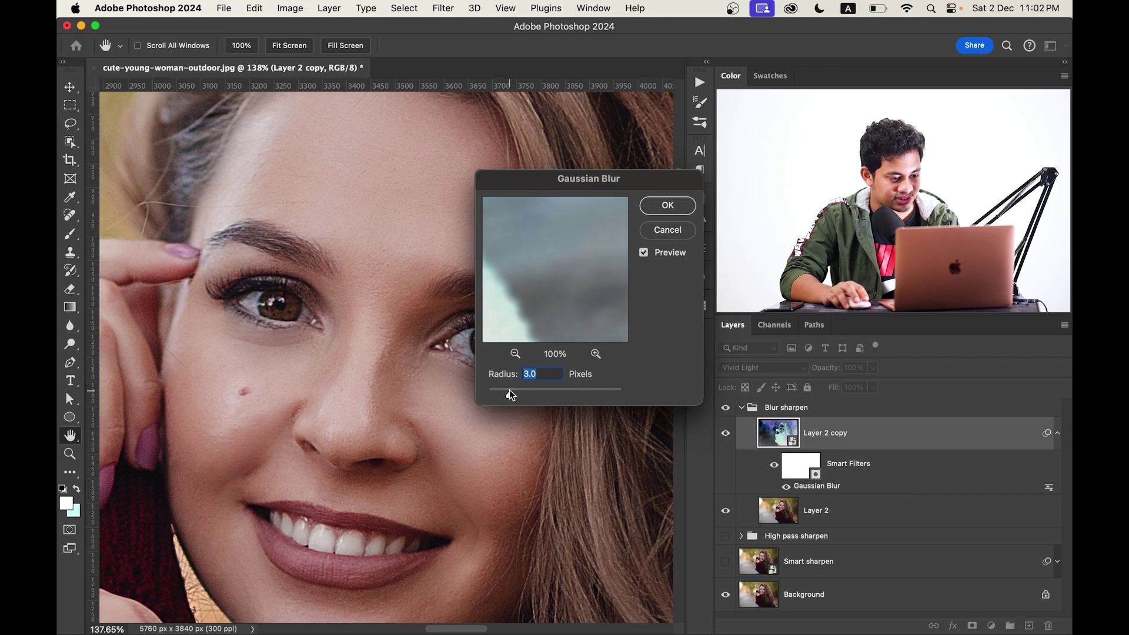
{"action": "left_click", "coordinate": [667, 206]}
Examine the stronger sharpening up close and across the wider portrait by hiding and showing the Blur sharpen group, and collapse the group
{"action": "left_click", "coordinate": [726, 407]}
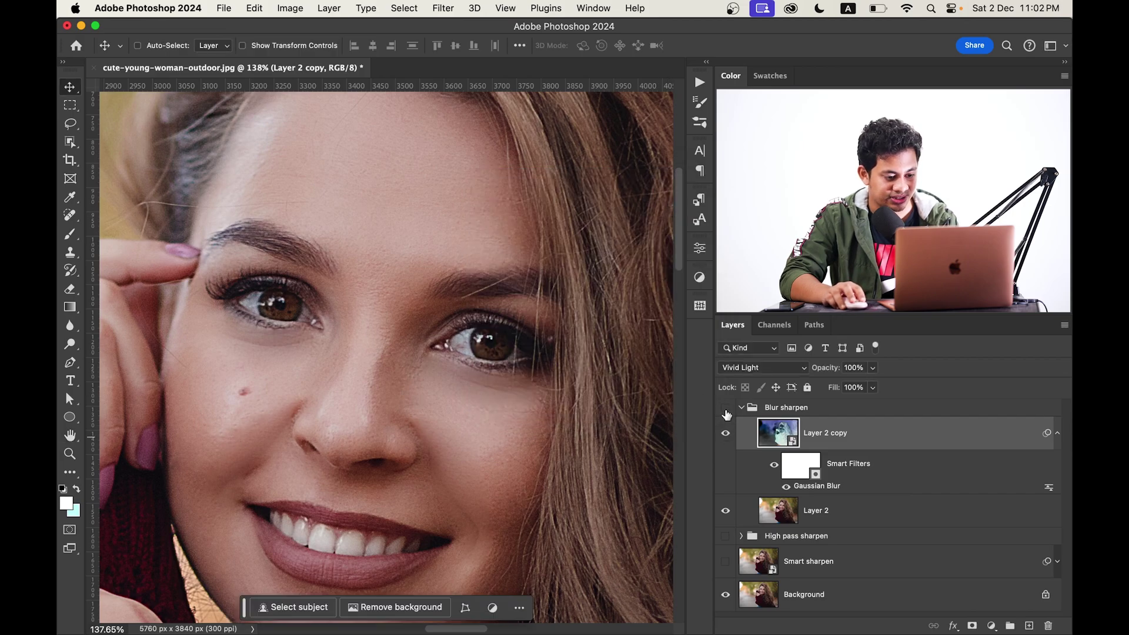
{"action": "left_click", "coordinate": [726, 410]}
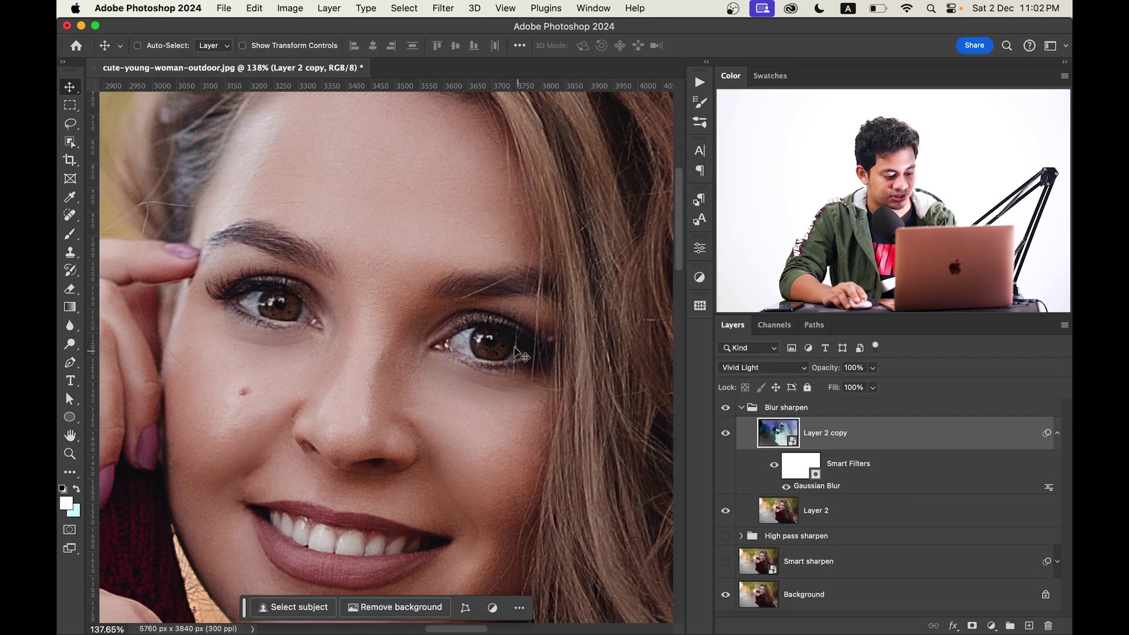
{"action": "scroll", "coordinate": [512, 350], "scroll_direction": "down", "scroll_amount": 5}
{"action": "scroll", "coordinate": [510, 347], "scroll_direction": "down", "scroll_amount": 4}
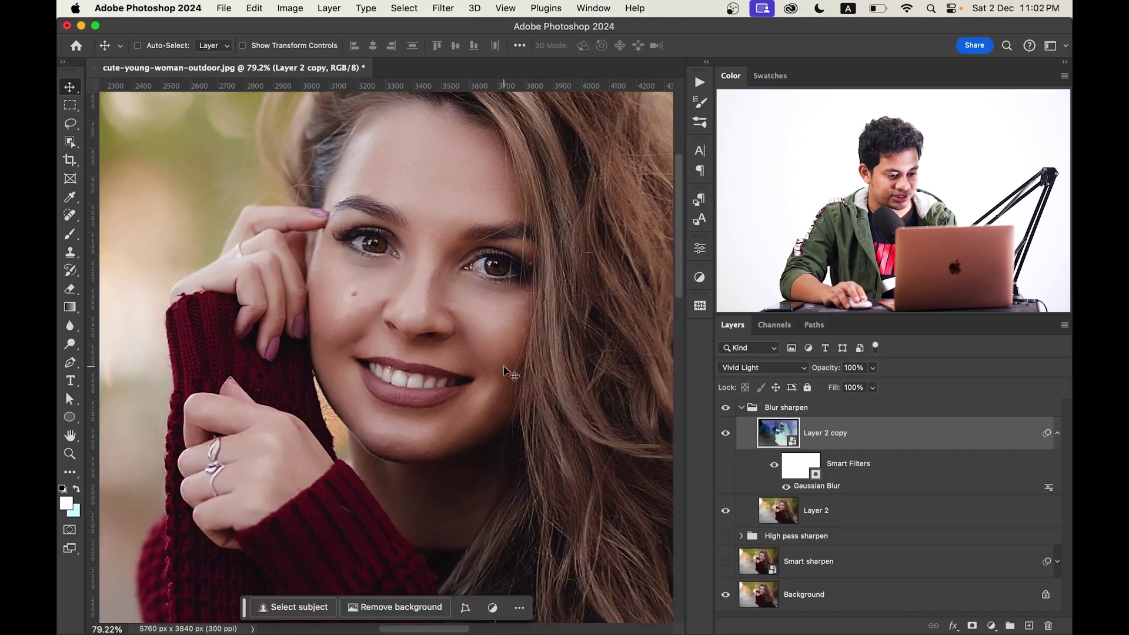
{"action": "scroll", "coordinate": [506, 333], "scroll_direction": "up", "scroll_amount": 1}
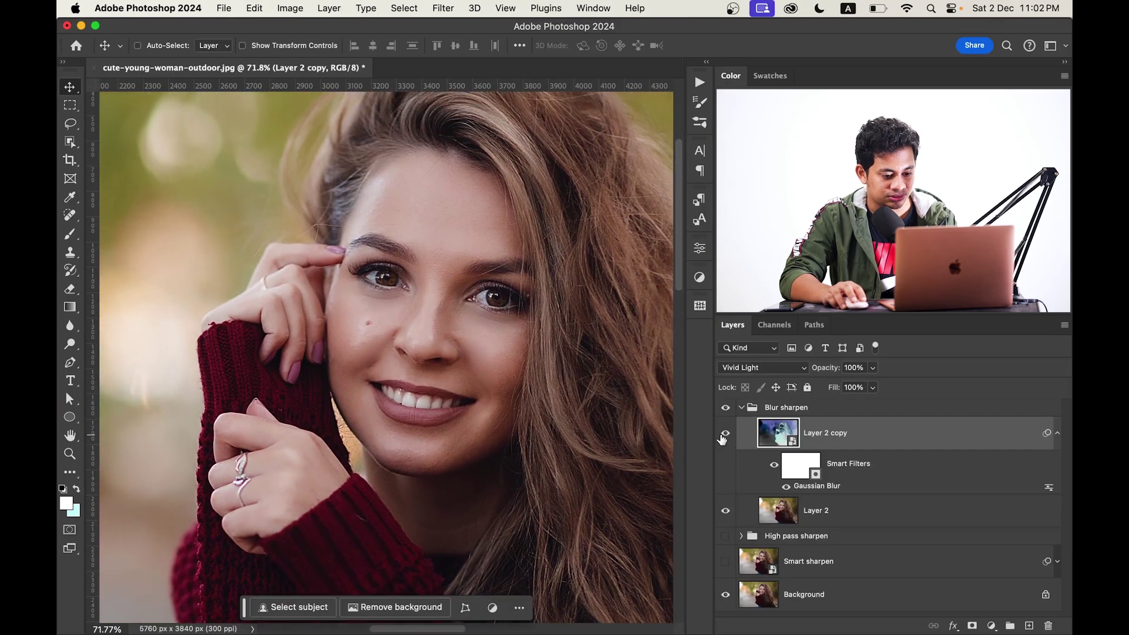
{"action": "left_click", "coordinate": [726, 410]}
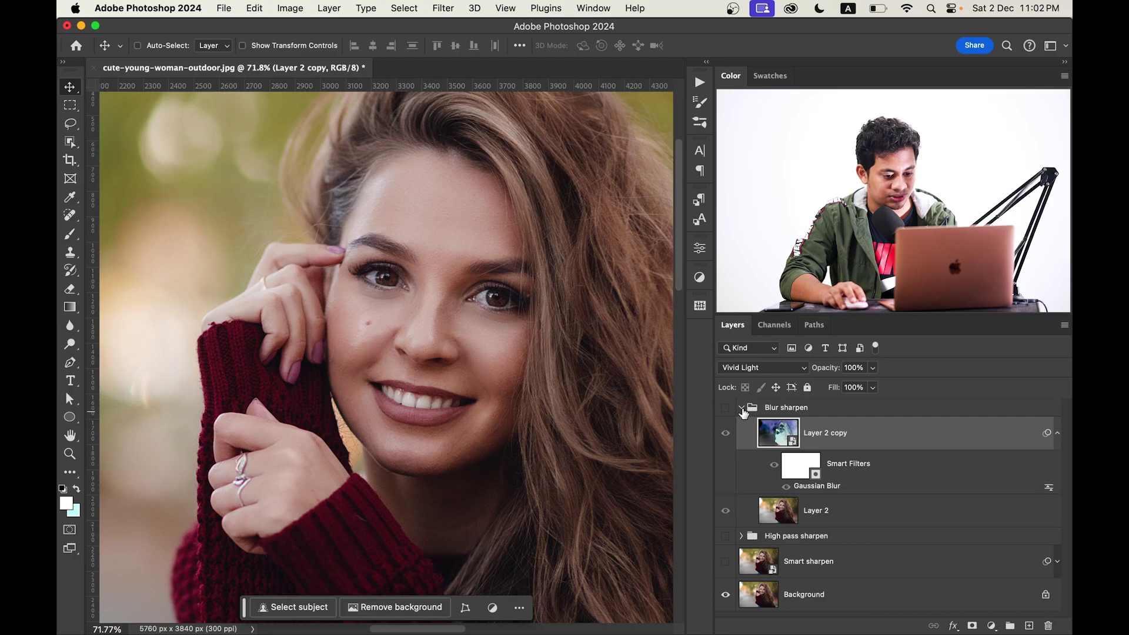
{"action": "left_click", "coordinate": [742, 408]}
{"action": "left_click", "coordinate": [726, 409]}
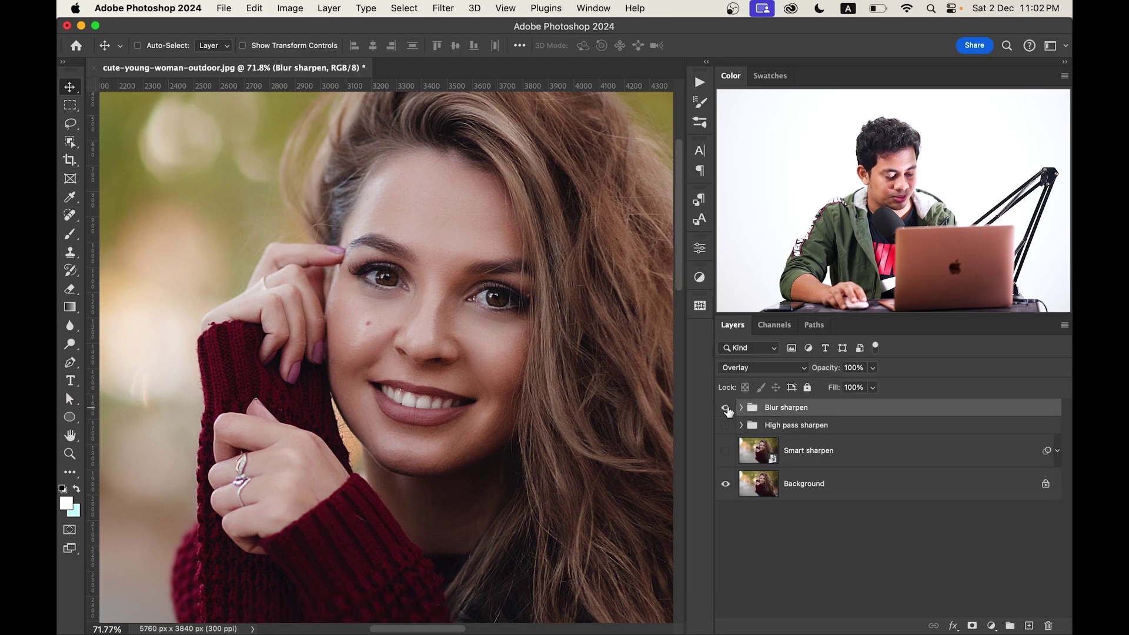
{"action": "left_click", "coordinate": [727, 409]}
{"action": "left_click", "coordinate": [727, 408]}
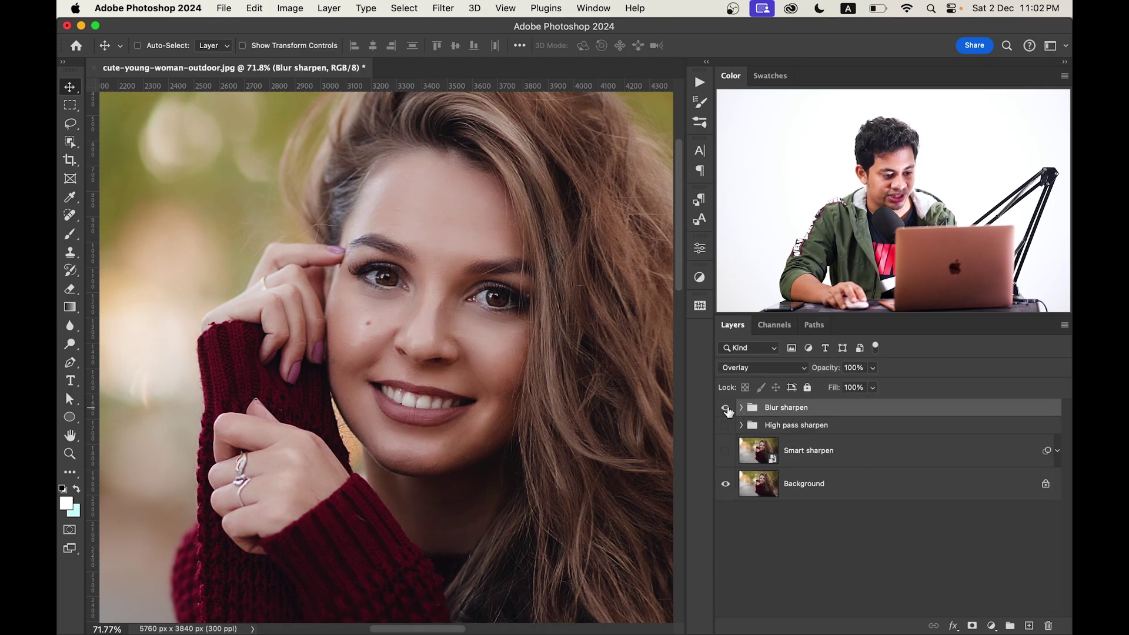
{"action": "left_click", "coordinate": [727, 409]}
{"action": "left_click", "coordinate": [728, 409]}
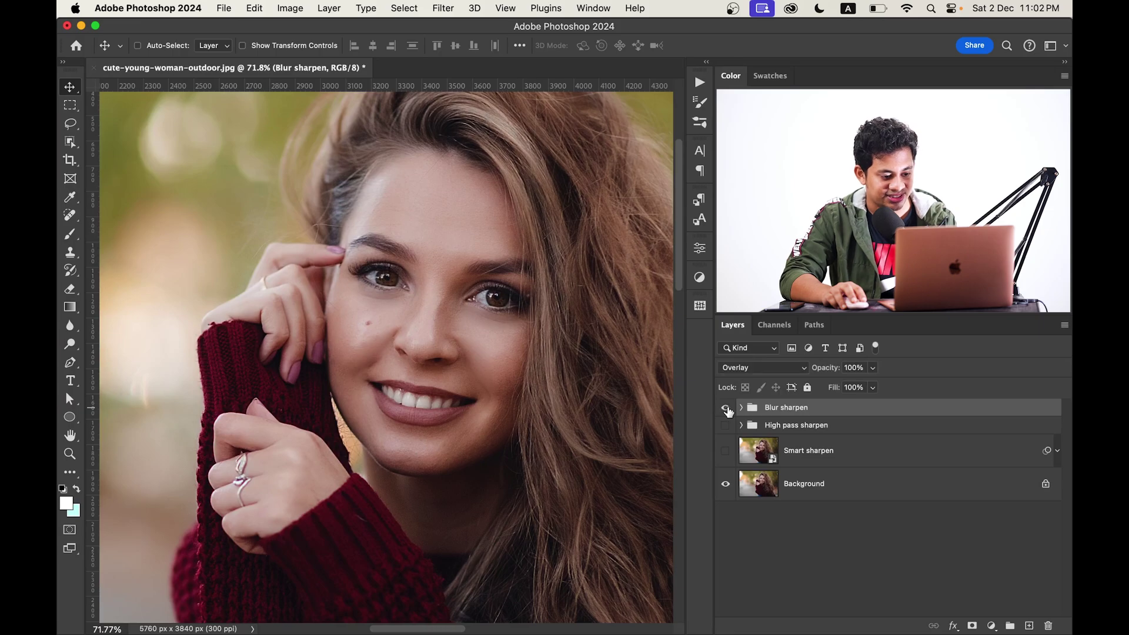
{"action": "left_click", "coordinate": [727, 409]}
{"action": "left_click", "coordinate": [727, 409]}
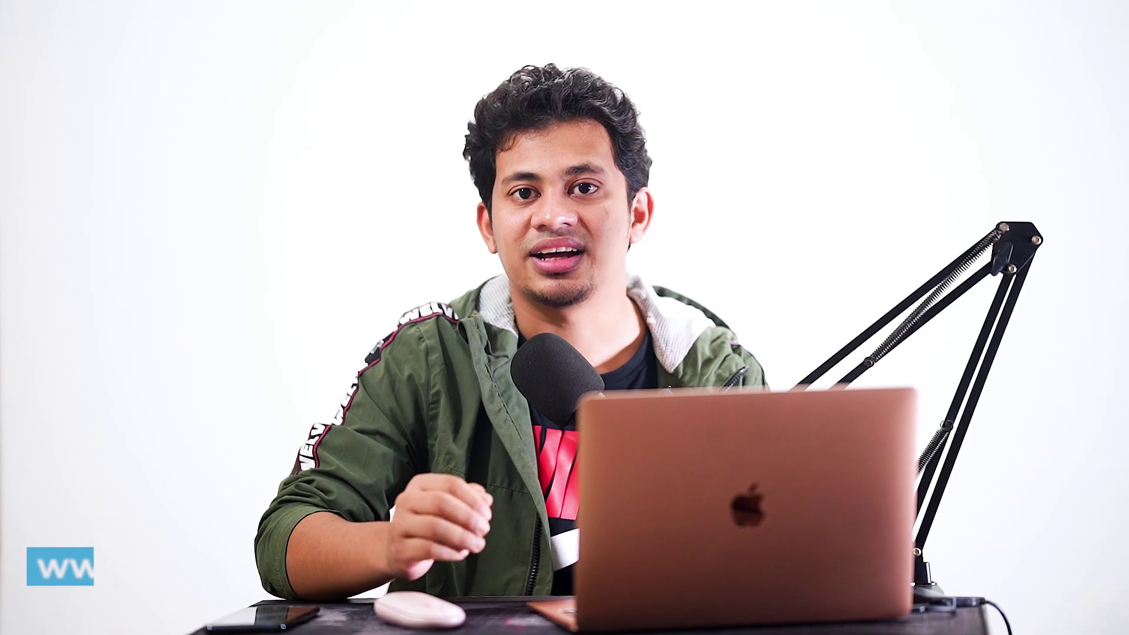